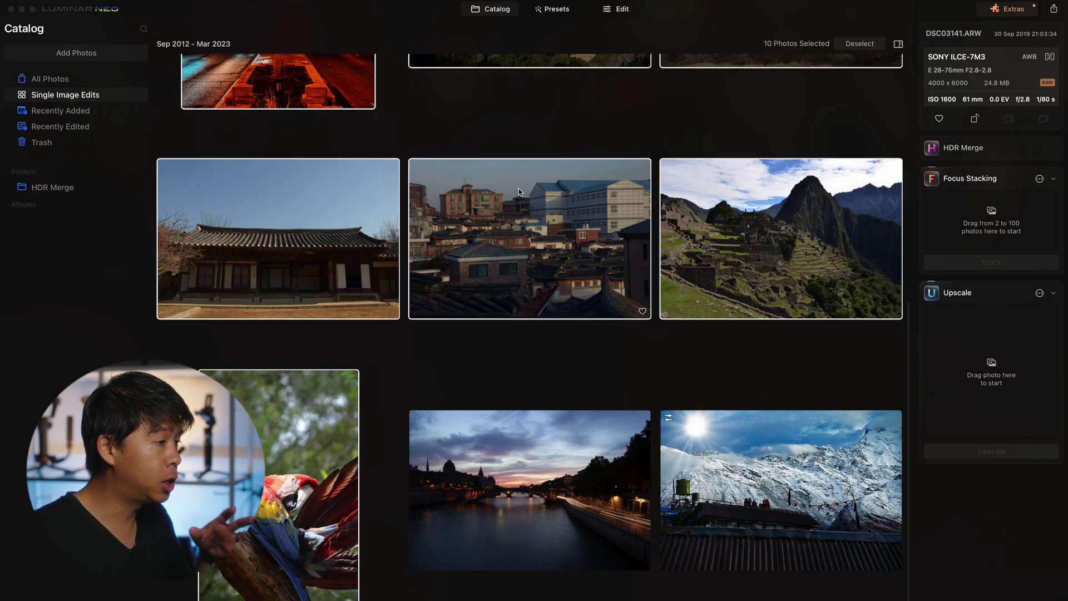
Browse the selected catalog photos and pick the photo of the town with tiled rooftops
{"action": "scroll", "coordinate": [528, 174], "scroll_direction": "up", "scroll_amount": 7}
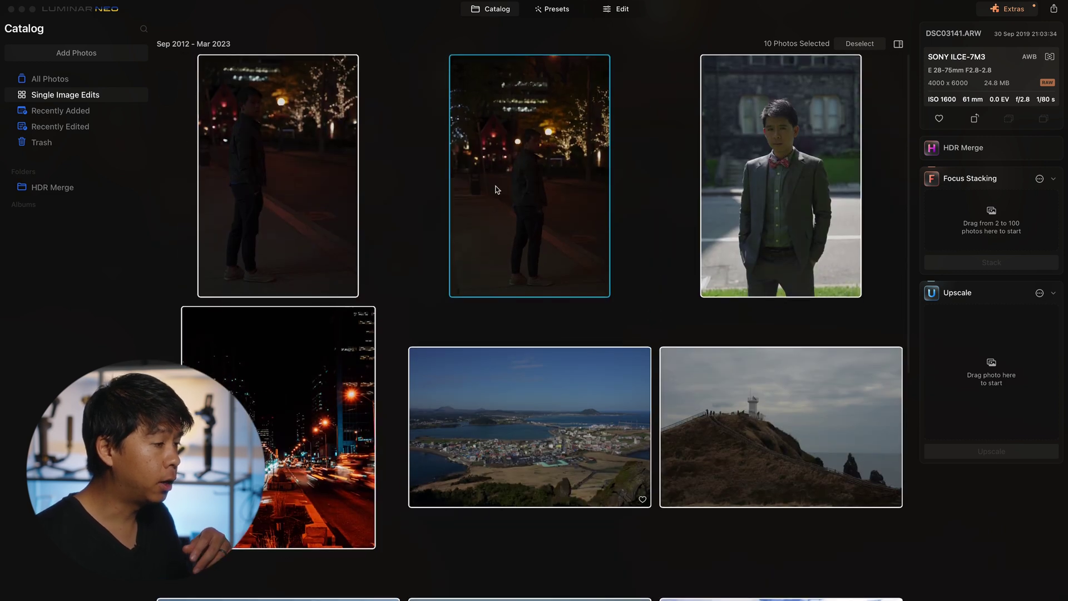
{"action": "scroll", "coordinate": [523, 390], "scroll_direction": "down", "scroll_amount": 5}
{"action": "left_click", "coordinate": [526, 467]}
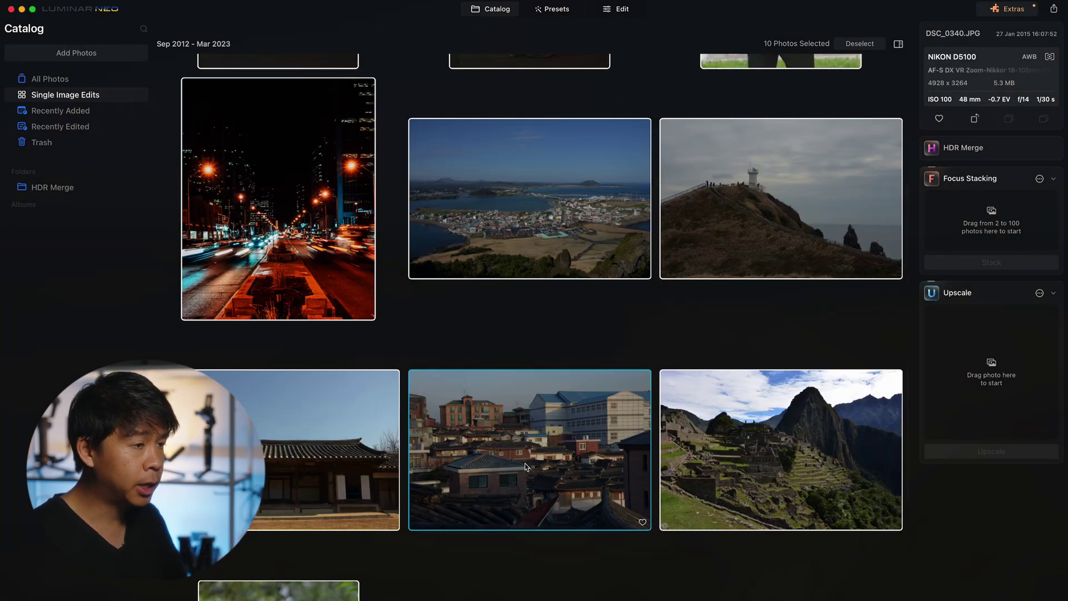
{"action": "scroll", "coordinate": [526, 466], "scroll_direction": "down", "scroll_amount": 2}
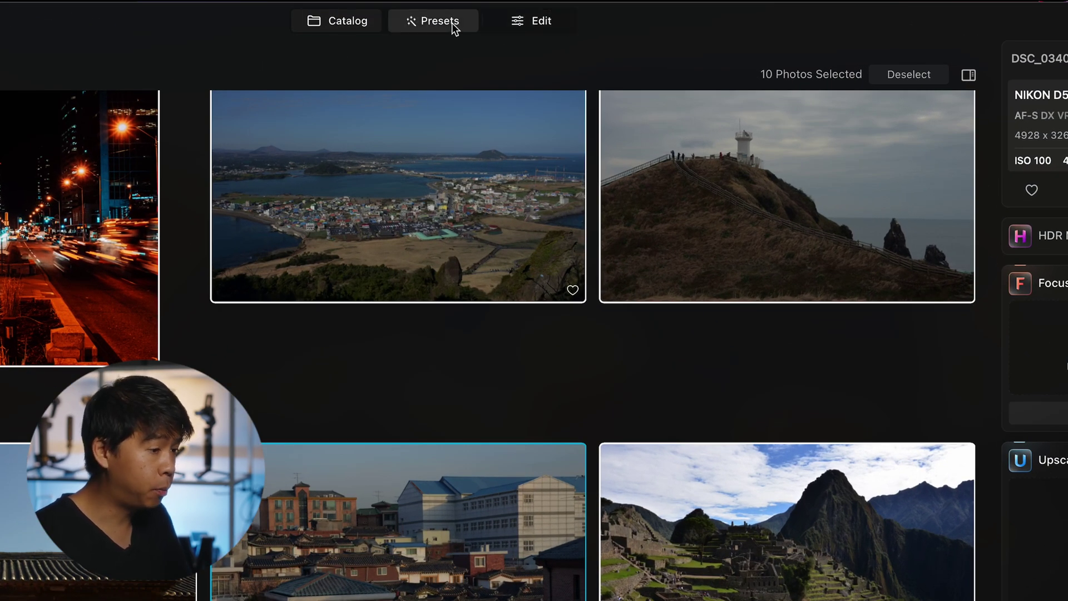
Try the Clean Light preset from the Easy Landscapes collection on the rooftop photo, adjust its strength and remove it
{"action": "left_click", "coordinate": [452, 22]}
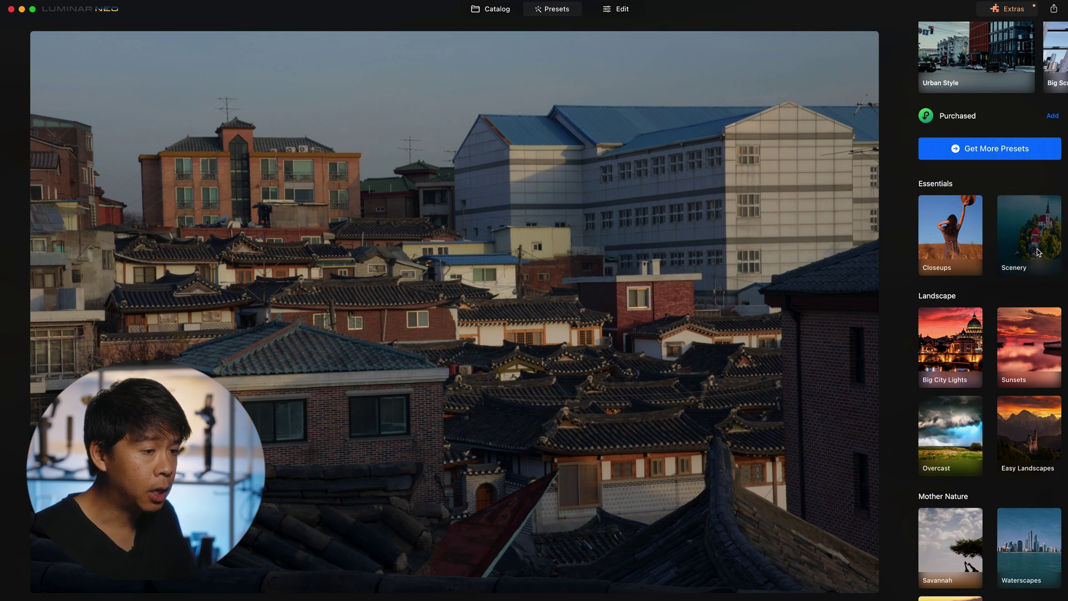
{"action": "left_click", "coordinate": [1030, 470]}
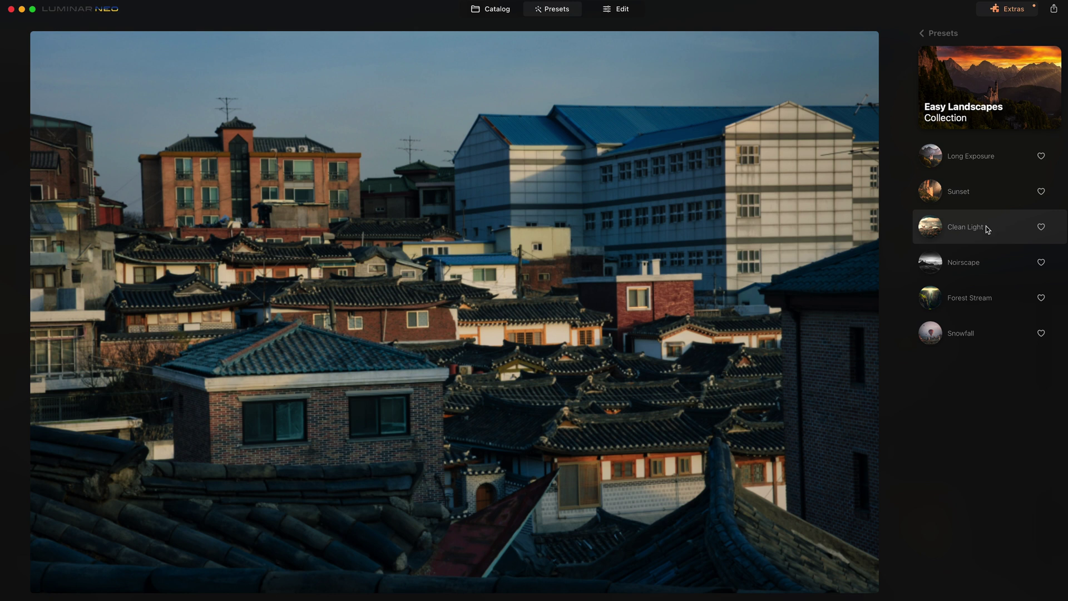
{"action": "left_click", "coordinate": [987, 229]}
{"action": "left_click_drag", "start_coordinate": [1027, 231], "coordinate": [978, 231]}
{"action": "left_click", "coordinate": [1055, 227]}
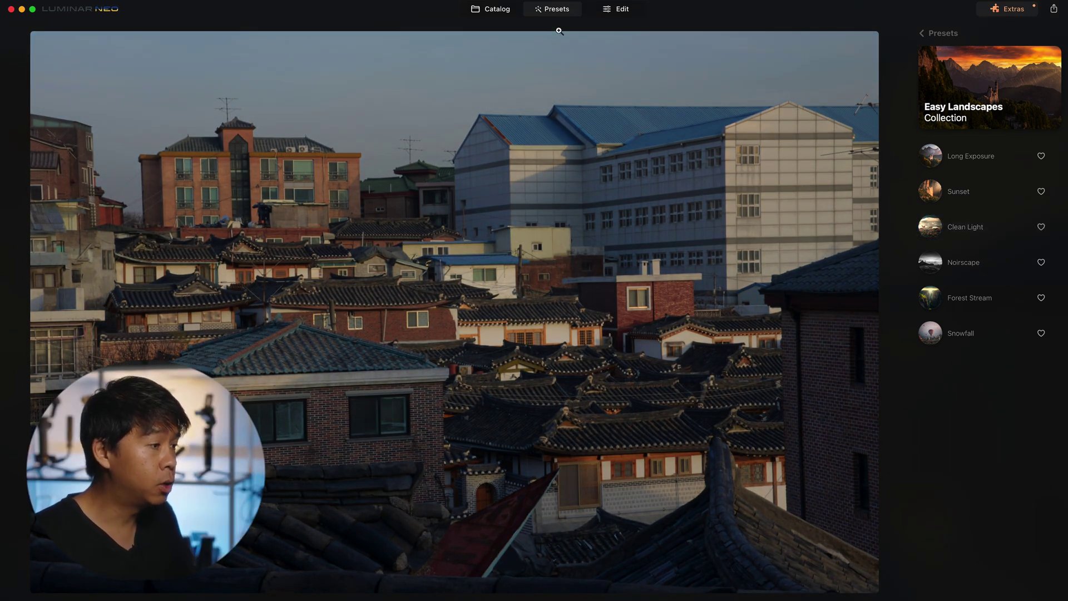
Open the rooftop photo for editing and examine the Light adjustments of the Develop tool
{"action": "left_click", "coordinate": [620, 11]}
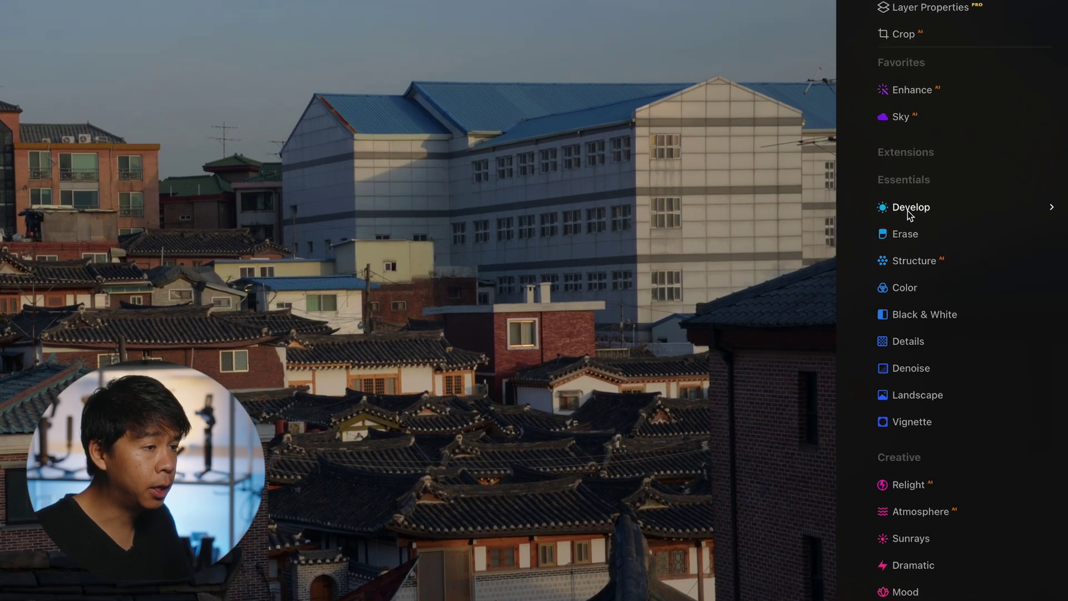
{"action": "left_click", "coordinate": [948, 204]}
{"action": "scroll", "coordinate": [924, 218], "scroll_direction": "down", "scroll_amount": 2}
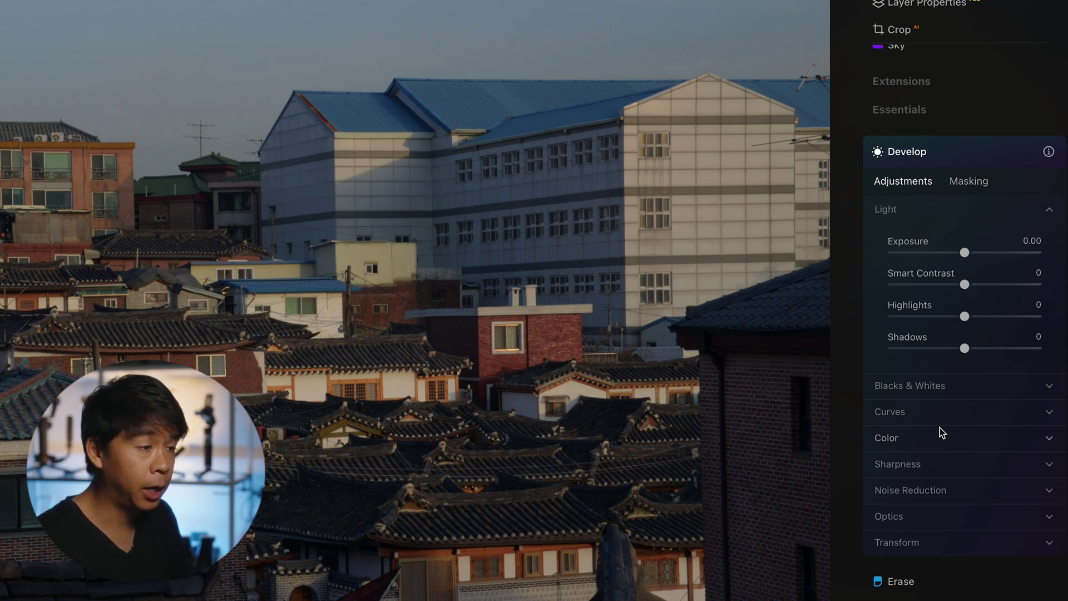
{"action": "left_click_drag", "start_coordinate": [965, 252], "coordinate": [970, 290]}
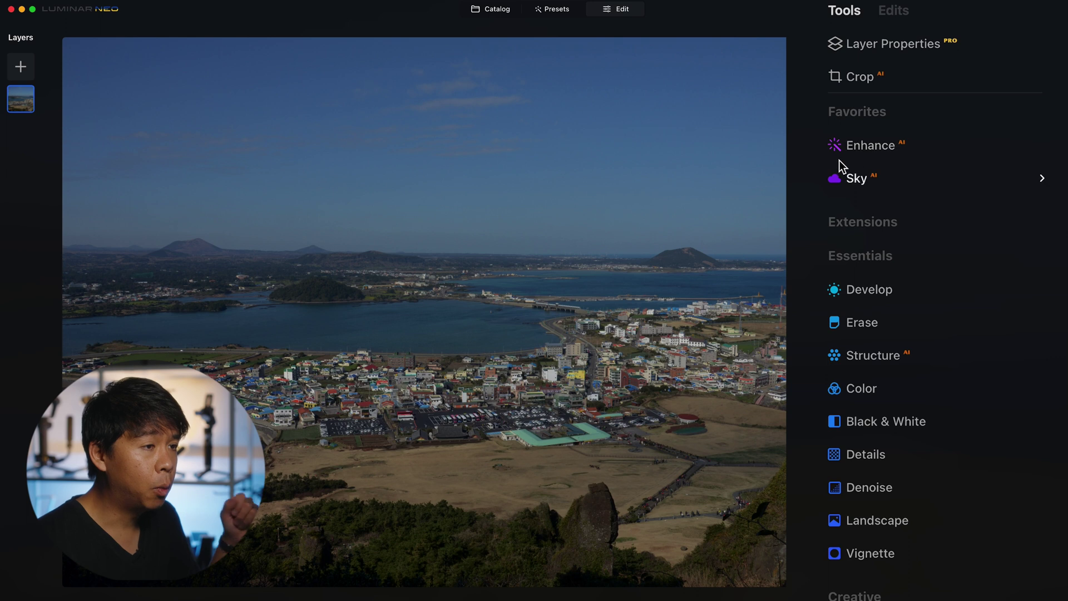
Open AI masking in the Enhance tool for the coastal town photo and preview the Sky, Mountains and Natural Ground masks
{"action": "left_click", "coordinate": [866, 148]}
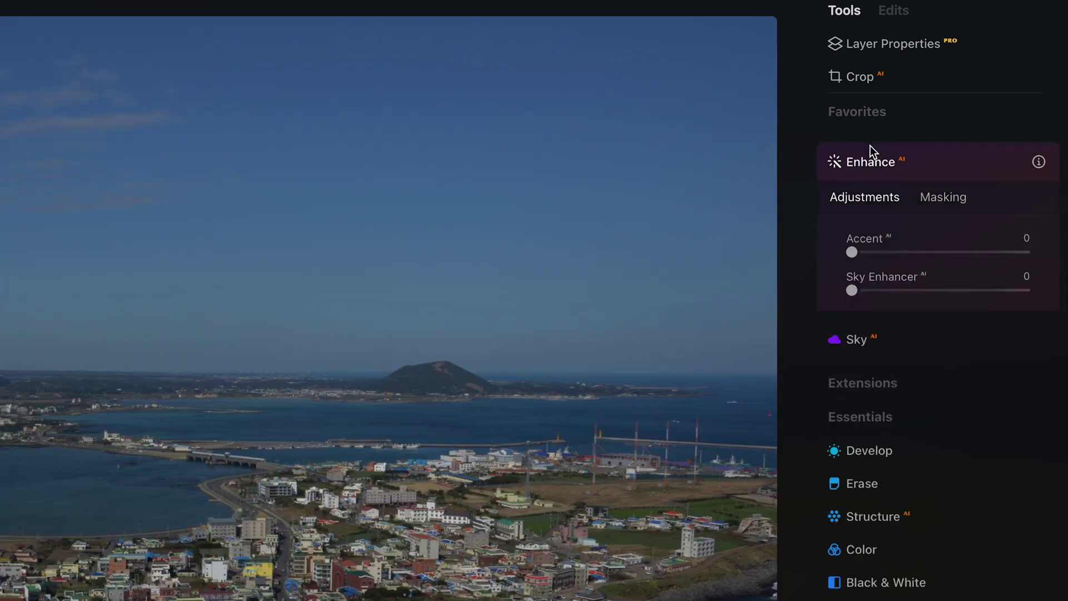
{"action": "left_click", "coordinate": [935, 197]}
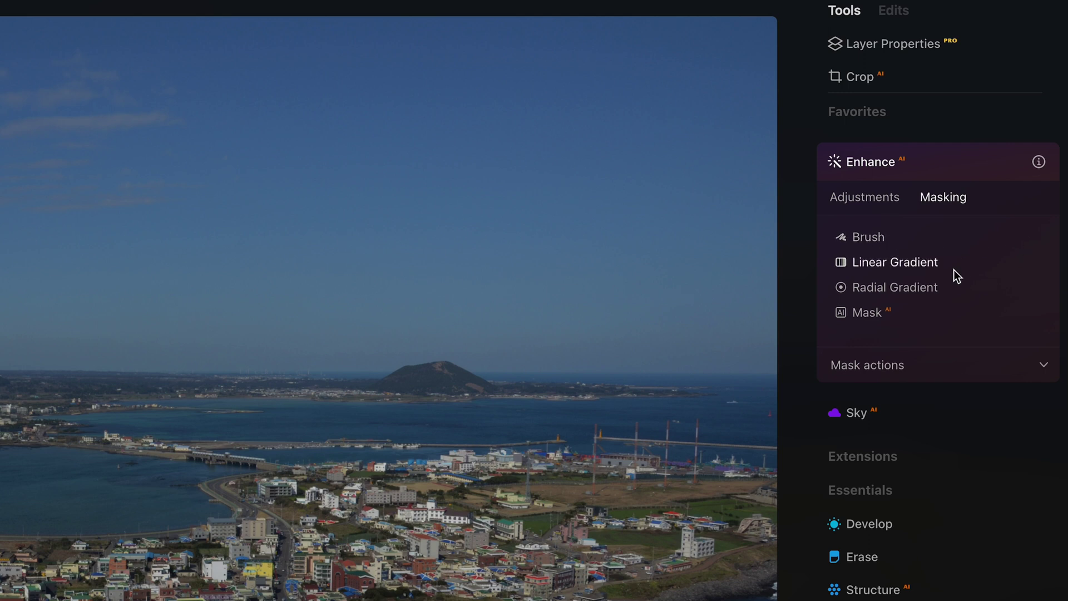
{"action": "left_click", "coordinate": [869, 313]}
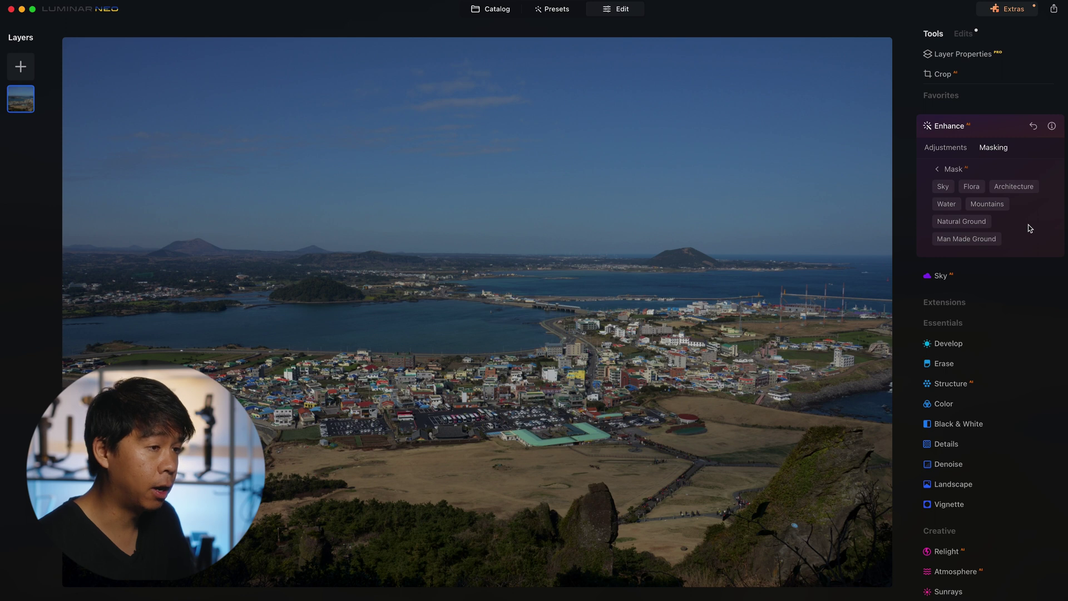
{"action": "left_click", "coordinate": [943, 187]}
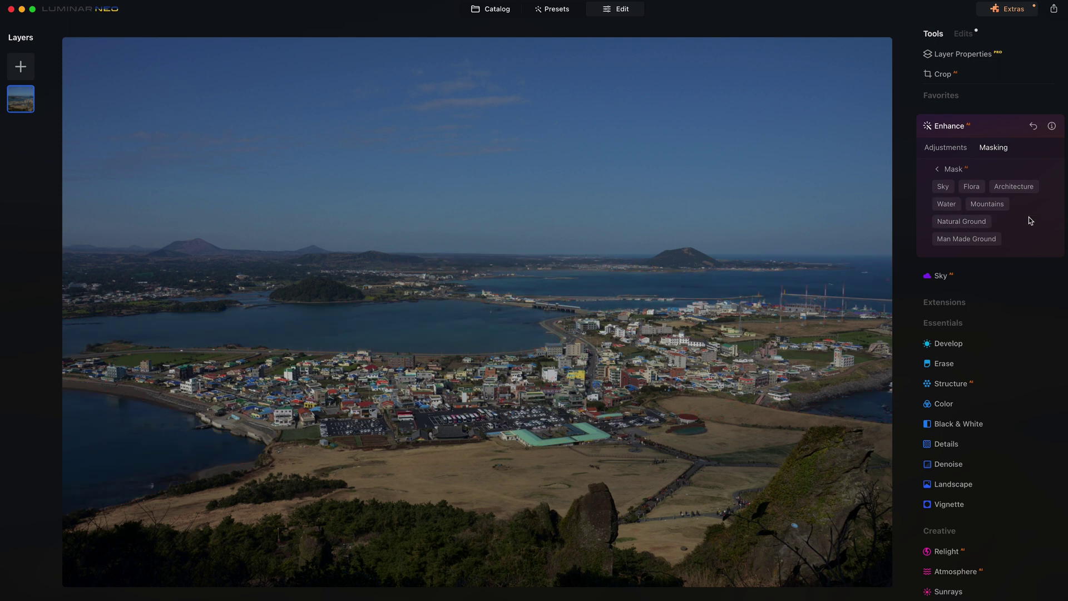
{"action": "left_click", "coordinate": [988, 204]}
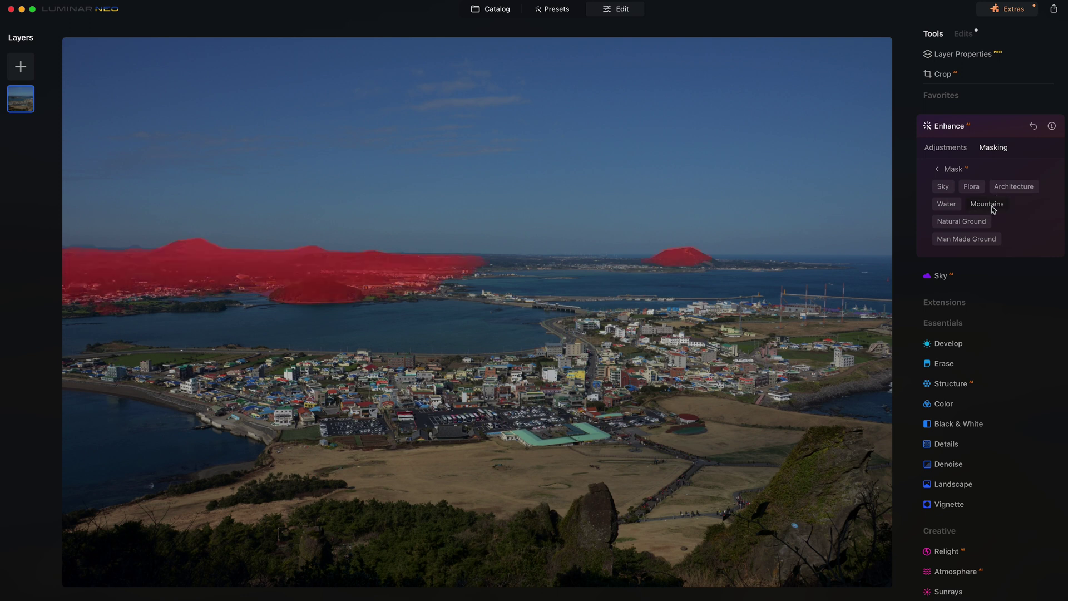
{"action": "left_click", "coordinate": [967, 222]}
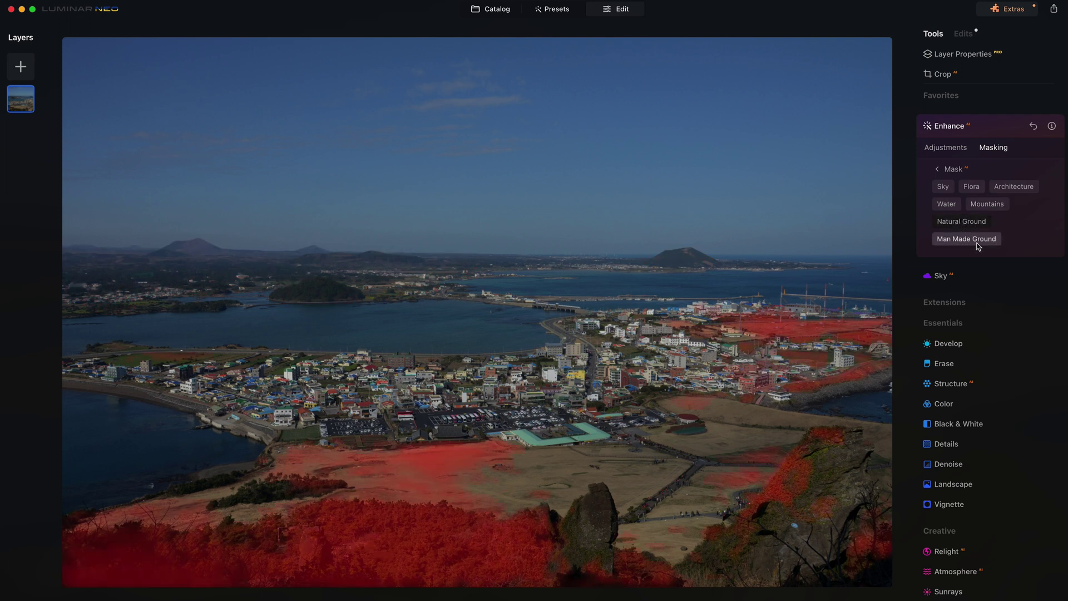
{"action": "left_click", "coordinate": [968, 222]}
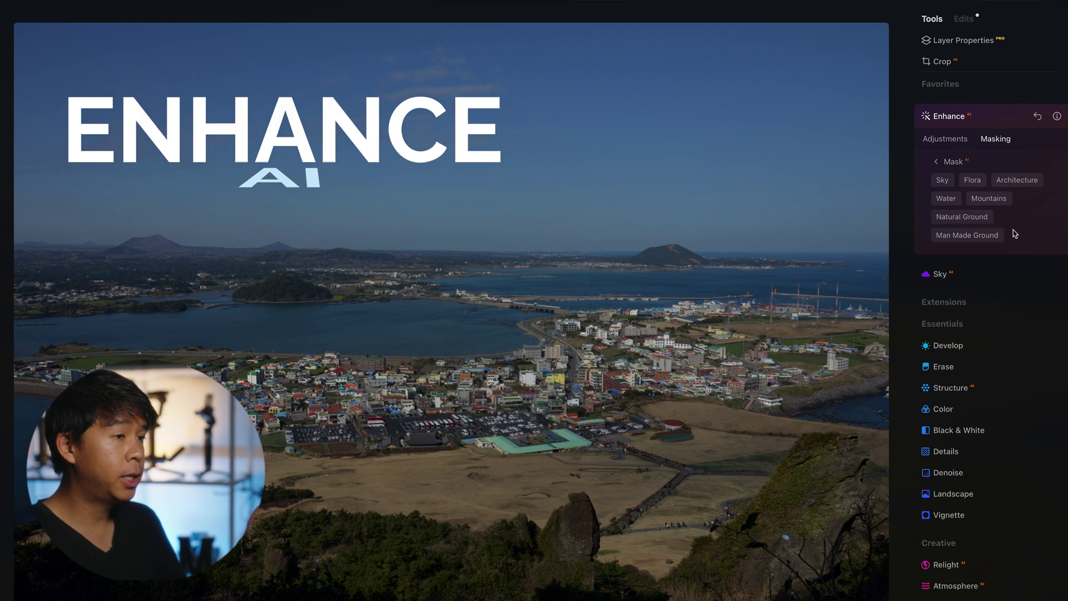
Mask the sky in the Enhance tool and set Accent to 66 and Sky Enhancer to 26
{"action": "left_click", "coordinate": [943, 181]}
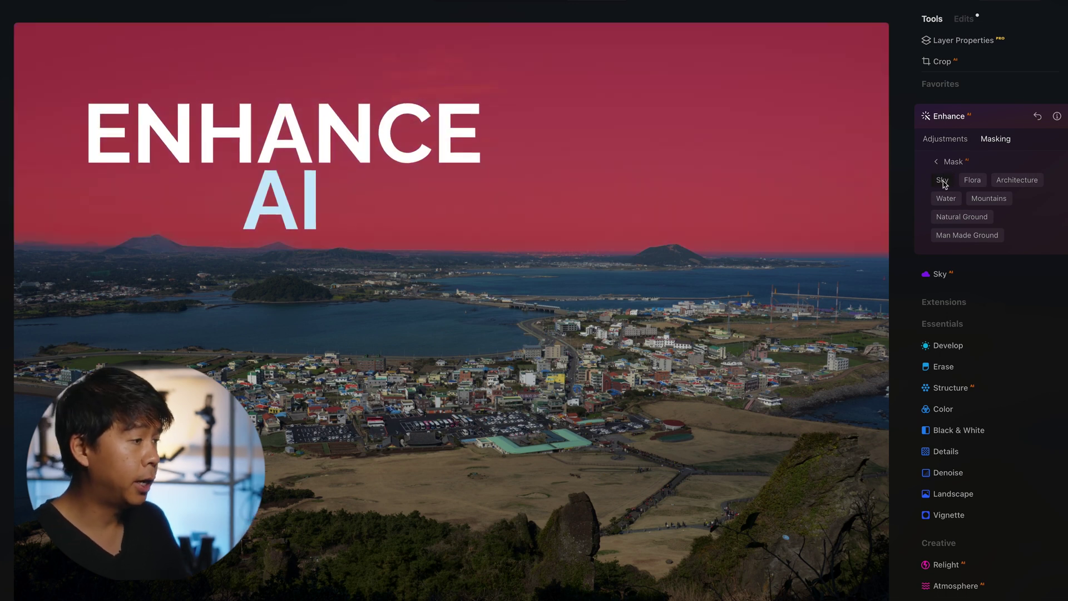
{"action": "left_click", "coordinate": [950, 139]}
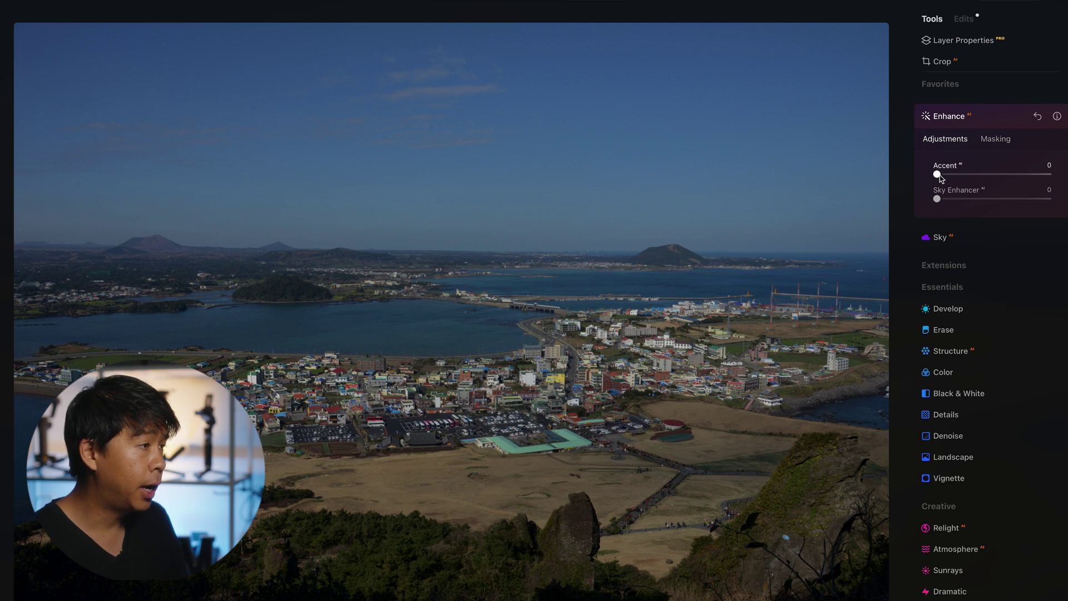
{"action": "left_click_drag", "start_coordinate": [938, 177], "coordinate": [996, 174]}
{"action": "left_click_drag", "start_coordinate": [937, 199], "coordinate": [967, 200]}
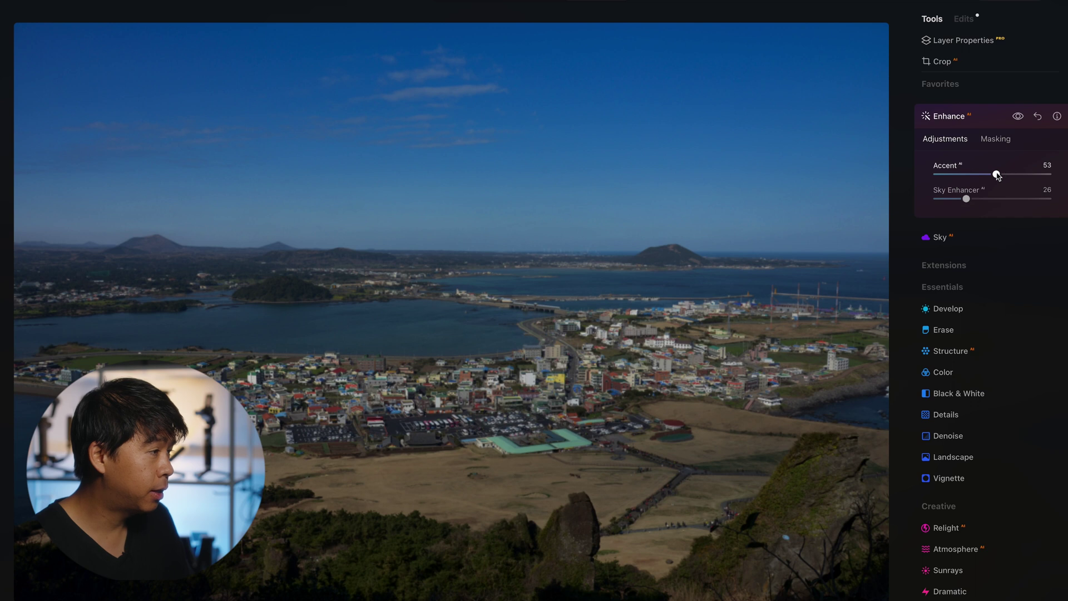
{"action": "mouse_move", "coordinate": [999, 175]}
{"action": "left_mouse_down"}
{"action": "mouse_move", "coordinate": [1020, 174]}
{"action": "mouse_move", "coordinate": [1010, 174]}
{"action": "left_mouse_up"}
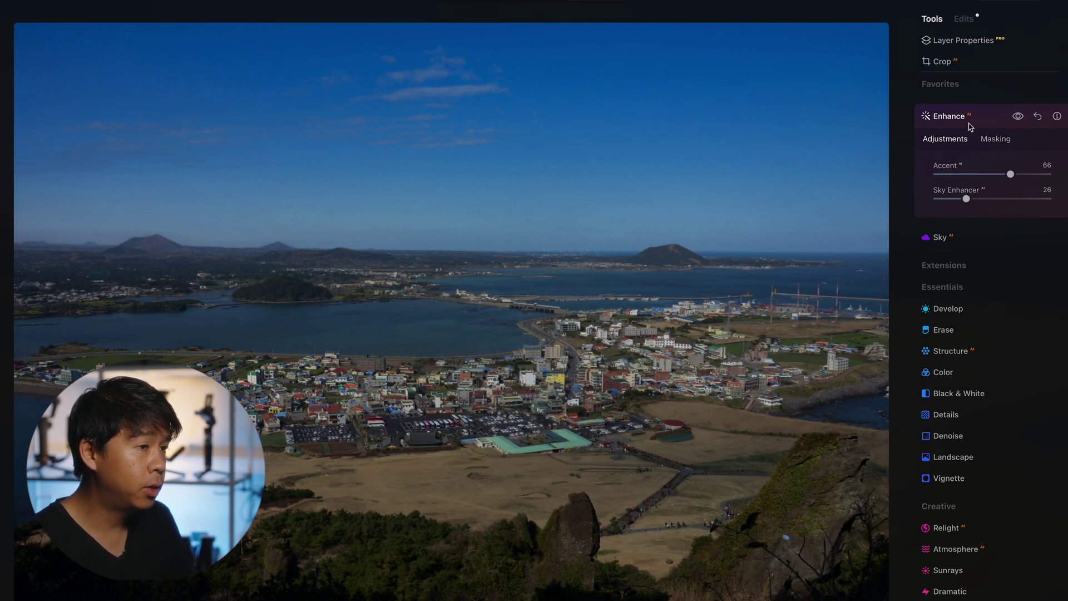
{"action": "left_click", "coordinate": [945, 118]}
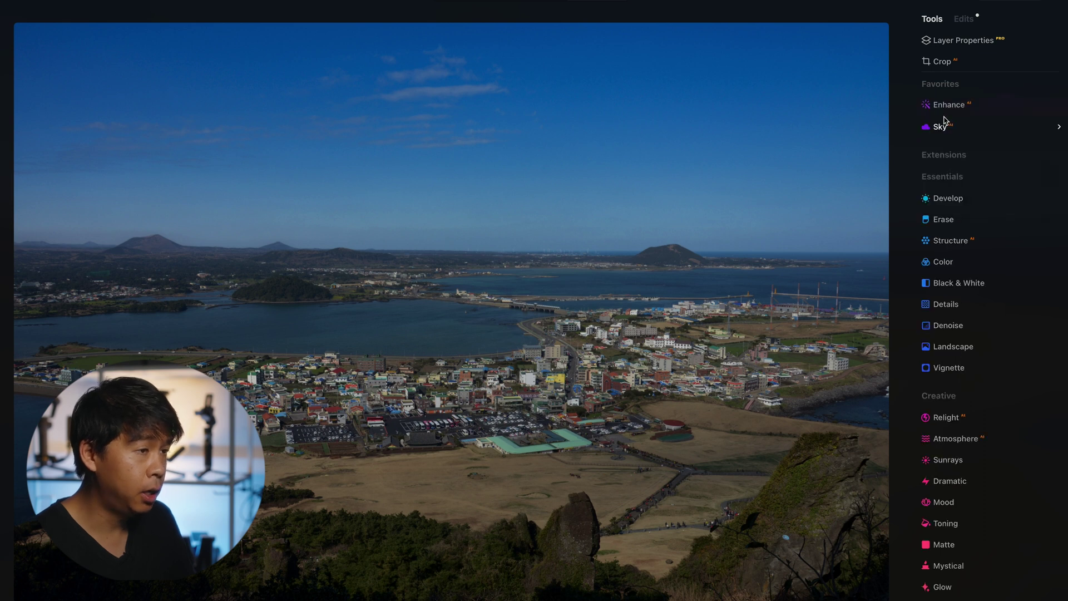
Add another Enhance edit with an AI mask on the water, setting Accent to 48 and Sky Enhancer to 68
{"action": "left_click", "coordinate": [945, 114]}
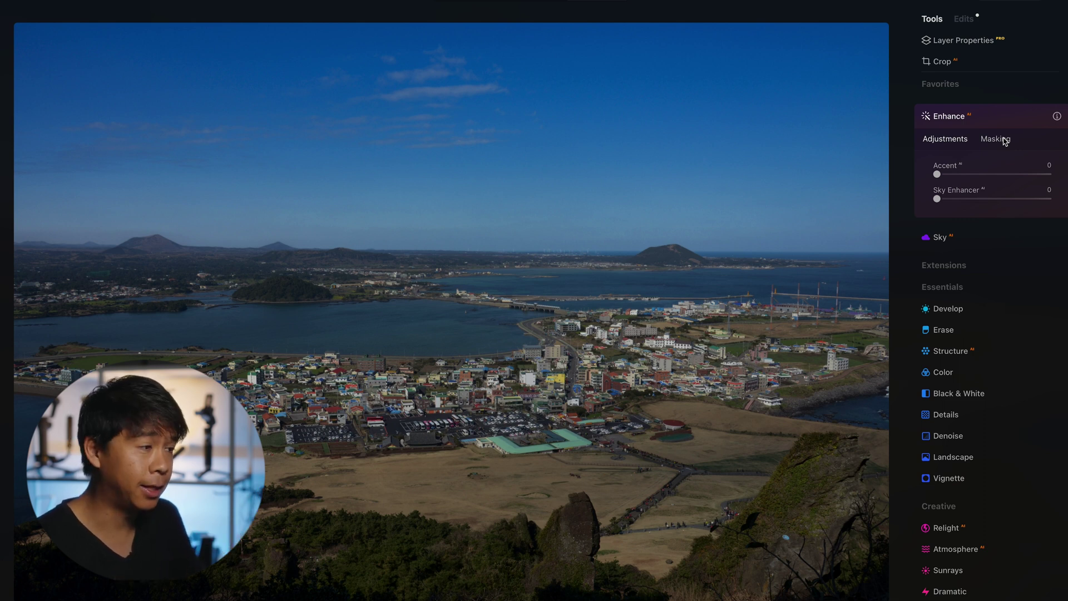
{"action": "left_click", "coordinate": [1006, 141]}
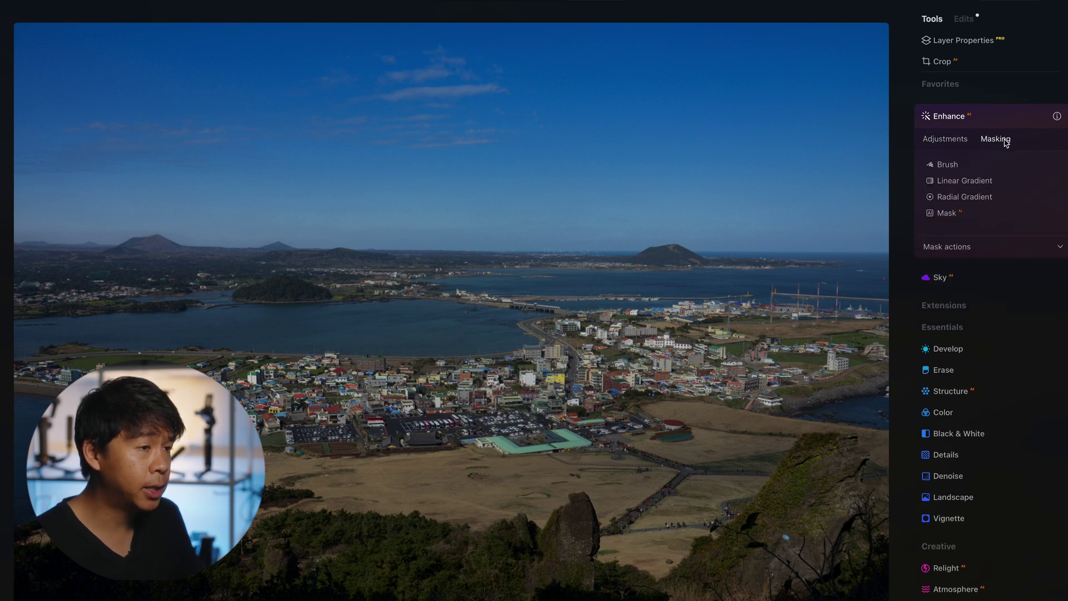
{"action": "left_click", "coordinate": [971, 181]}
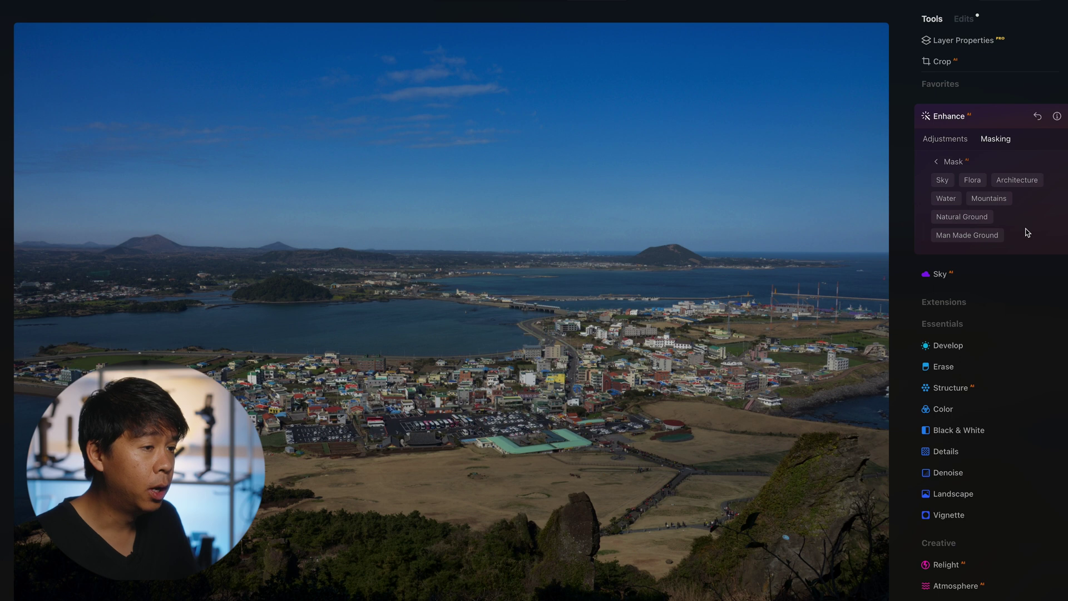
{"action": "left_click", "coordinate": [947, 200]}
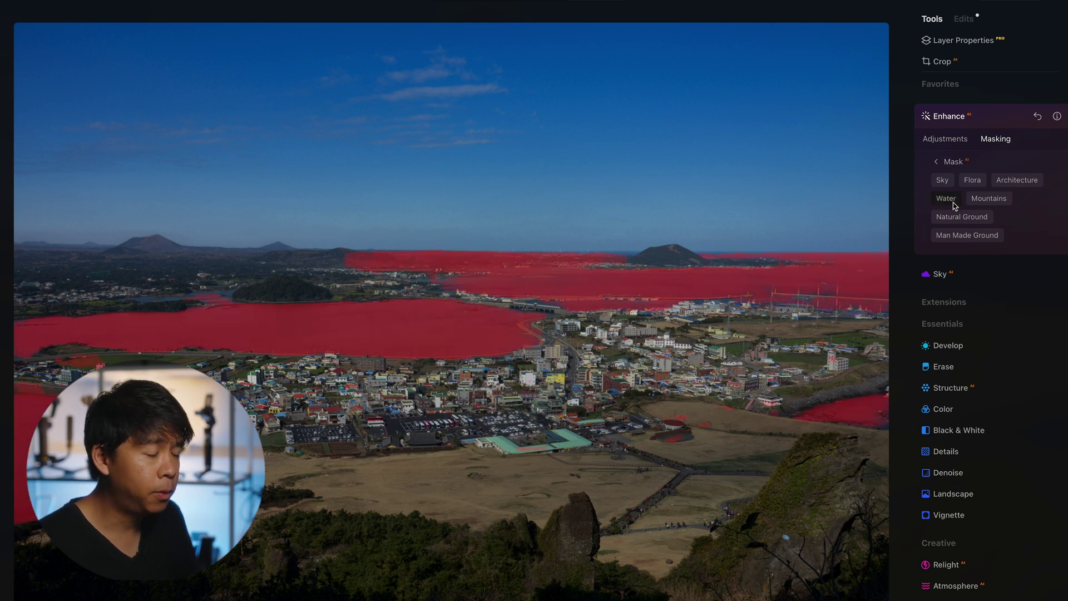
{"action": "left_click", "coordinate": [941, 141]}
{"action": "left_click", "coordinate": [965, 175]}
{"action": "mouse_move", "coordinate": [998, 179]}
{"action": "left_mouse_down"}
{"action": "mouse_move", "coordinate": [1030, 175]}
{"action": "mouse_move", "coordinate": [969, 177]}
{"action": "mouse_move", "coordinate": [1011, 175]}
{"action": "mouse_move", "coordinate": [974, 175]}
{"action": "mouse_move", "coordinate": [991, 175]}
{"action": "left_mouse_up"}
{"action": "left_click_drag", "start_coordinate": [940, 200], "coordinate": [1013, 201]}
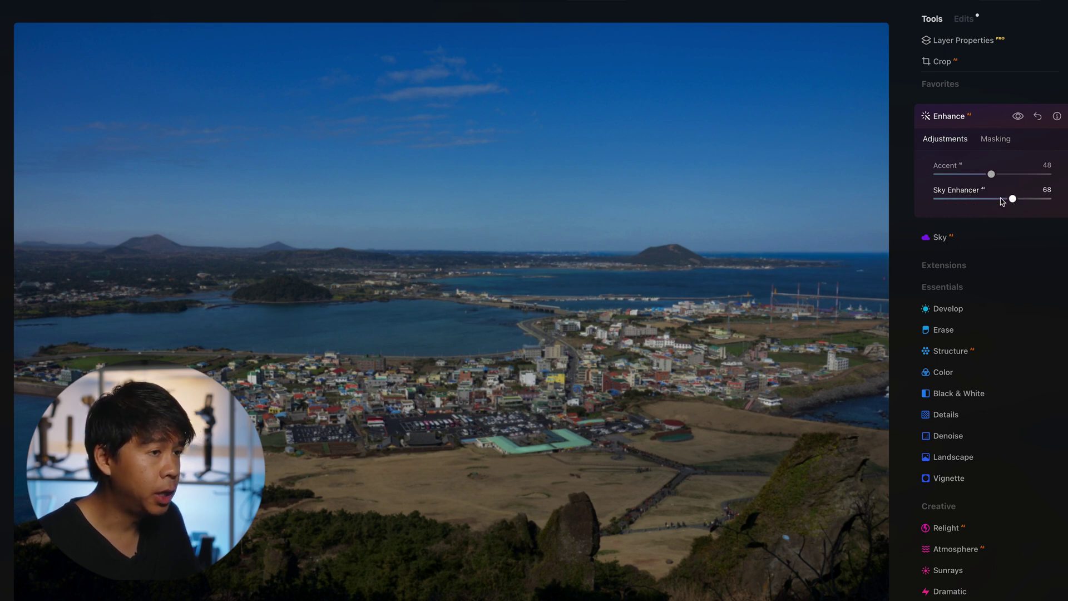
{"action": "left_click", "coordinate": [948, 120]}
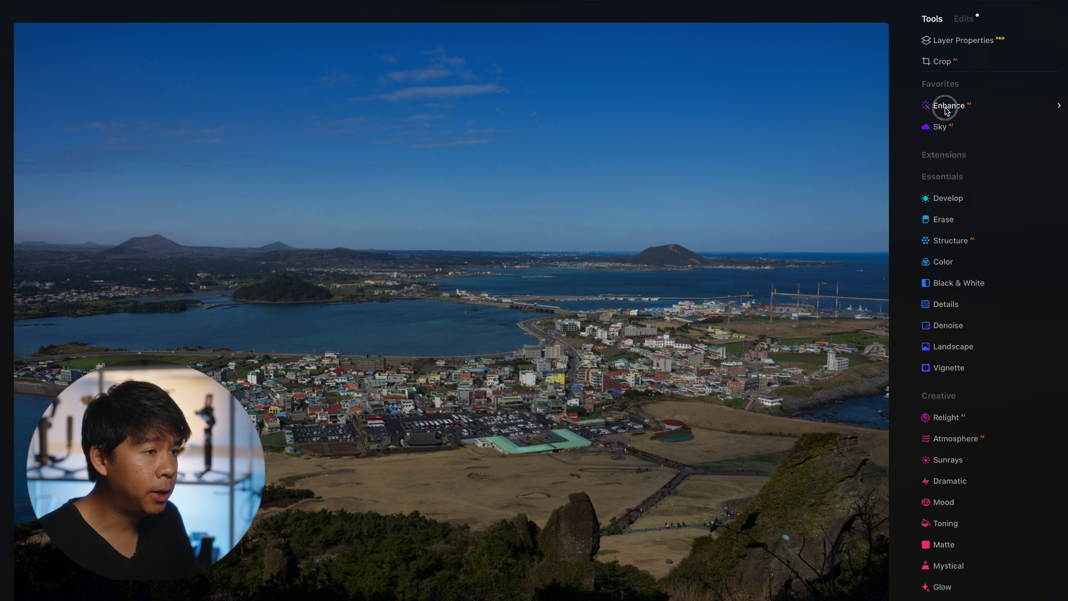
Add an unmasked Enhance edit to the whole photo with Accent 69 and Sky Enhancer 15
{"action": "left_click", "coordinate": [946, 111]}
{"action": "left_click", "coordinate": [960, 109]}
{"action": "left_click", "coordinate": [960, 109]}
{"action": "left_click_drag", "start_coordinate": [956, 174], "coordinate": [1022, 176]}
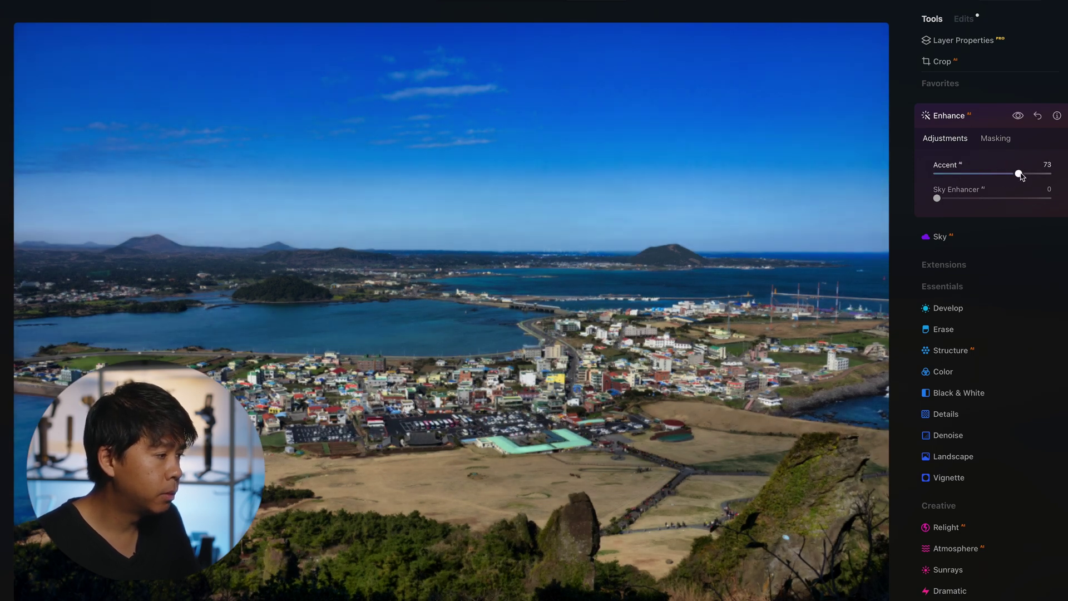
{"action": "left_click_drag", "start_coordinate": [937, 198], "coordinate": [953, 199]}
{"action": "left_click_drag", "start_coordinate": [1018, 173], "coordinate": [1015, 173]}
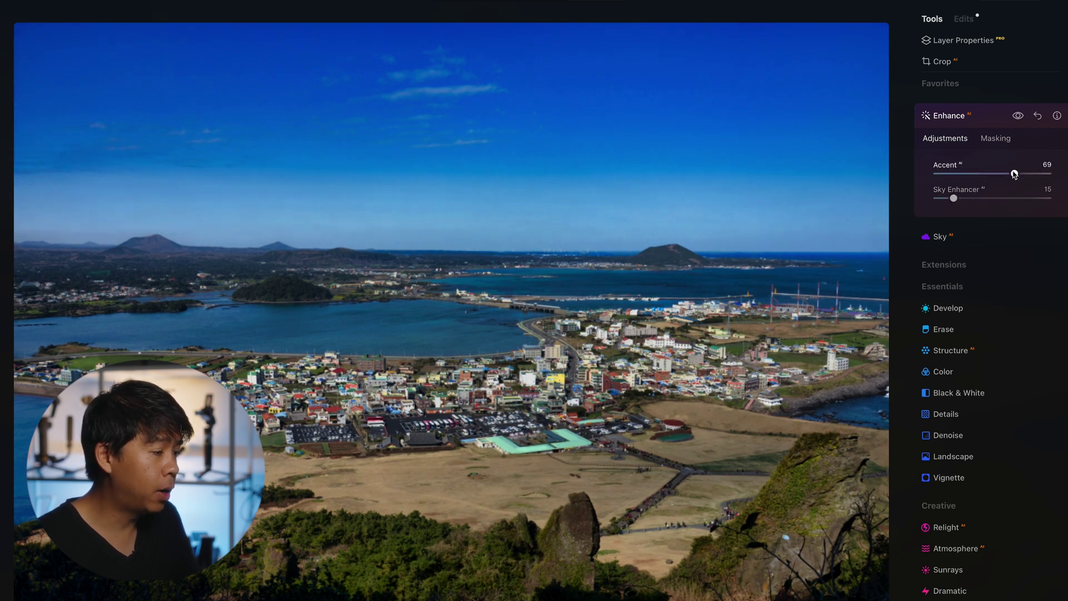
Compare the enhanced photo with its original version and review the list of Enhance edits applied to it
{"action": "key", "text": "backslash"}
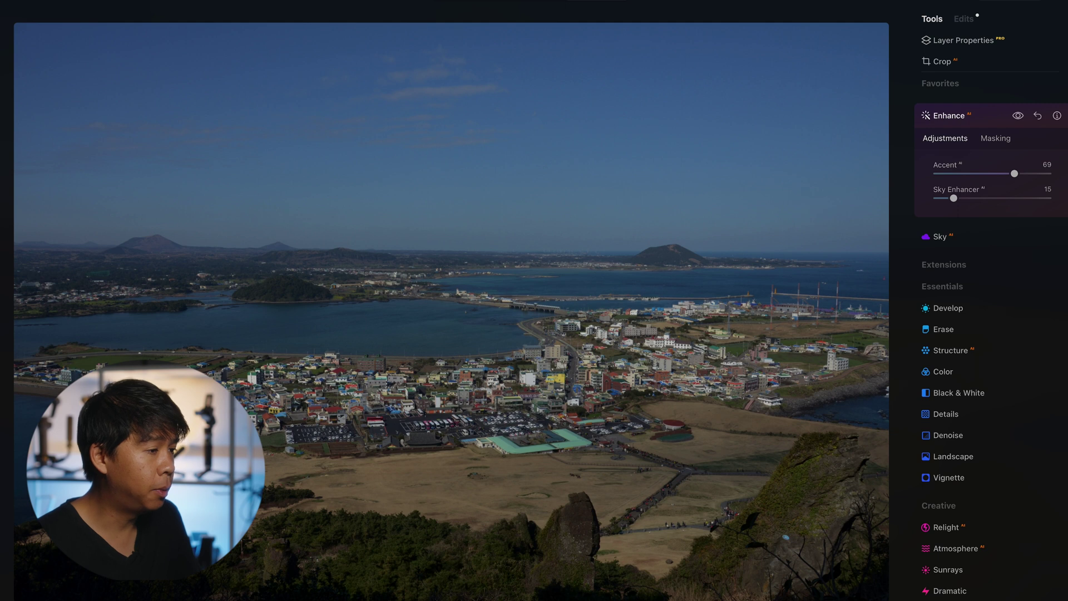
{"action": "key", "text": "backslash"}
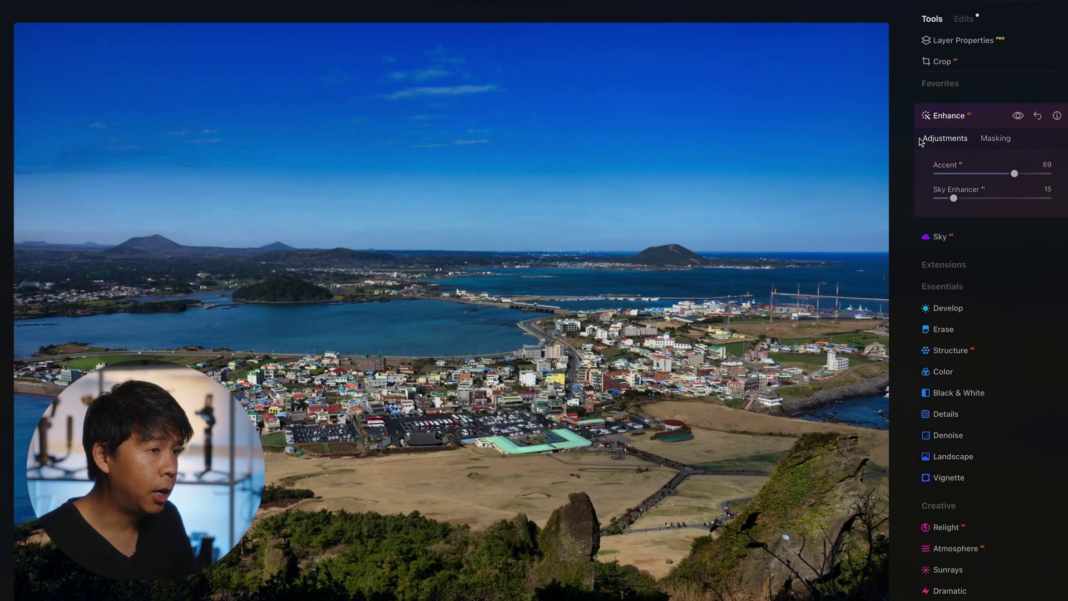
{"action": "left_click", "coordinate": [944, 115]}
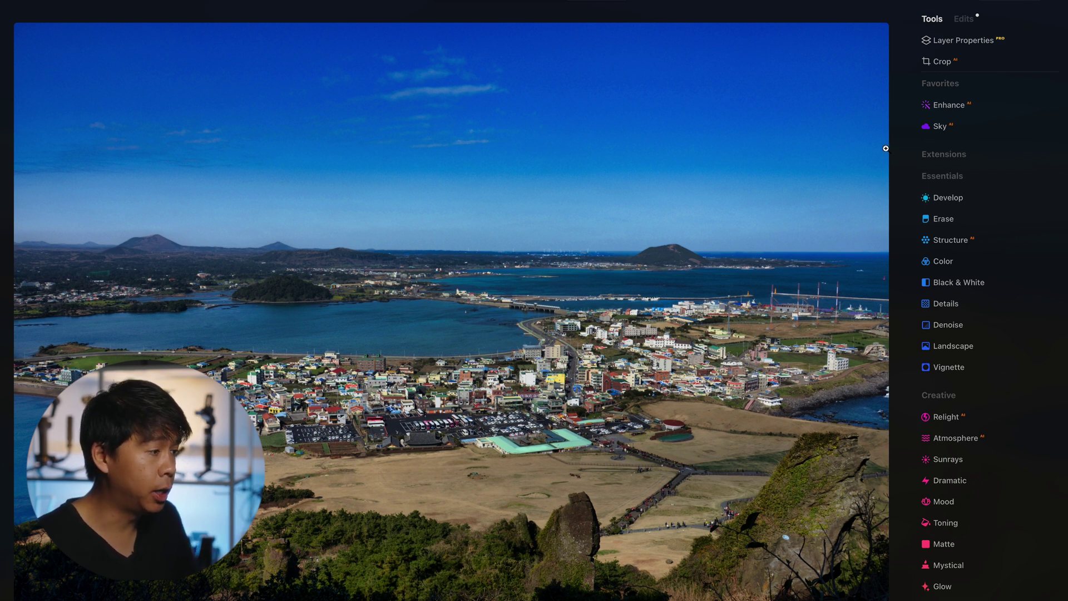
{"action": "left_click", "coordinate": [965, 22]}
{"action": "left_click", "coordinate": [953, 40]}
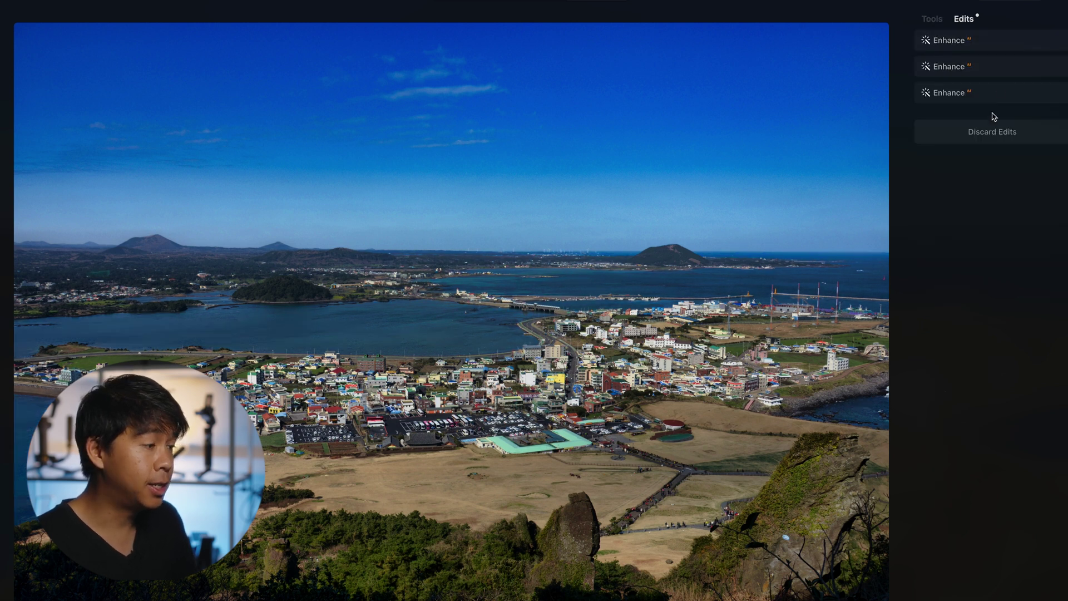
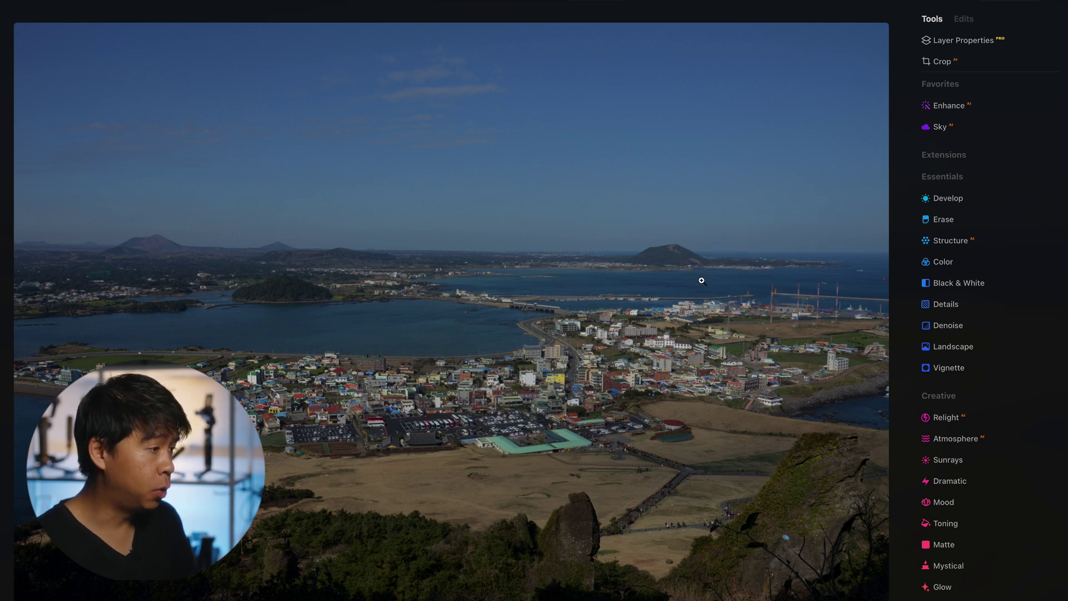
Open the Sky tool on the coastal town photo and replace its sky with Blue Sky 1 after trying Blue Sky 2
{"action": "left_click", "coordinate": [940, 128]}
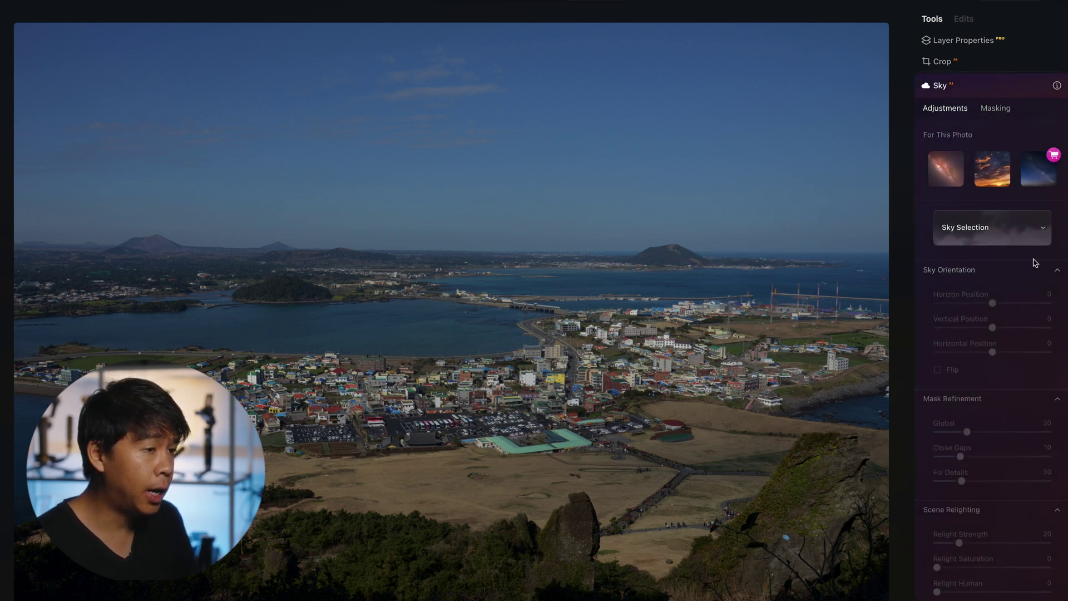
{"action": "left_click", "coordinate": [1027, 229]}
{"action": "scroll", "coordinate": [994, 377], "scroll_direction": "down", "scroll_amount": 10}
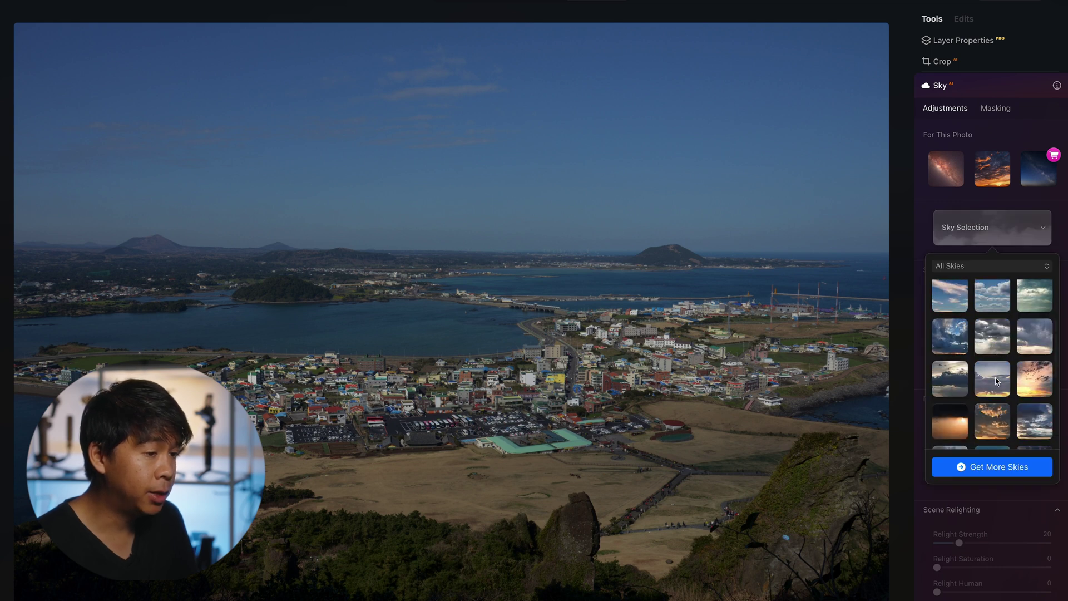
{"action": "scroll", "coordinate": [997, 381], "scroll_direction": "up", "scroll_amount": 2}
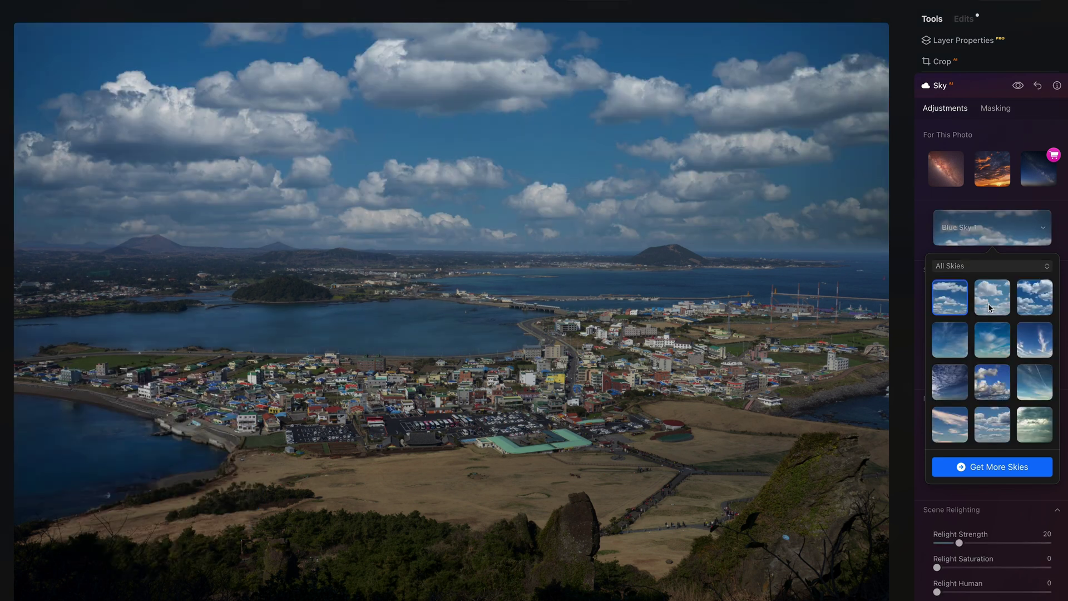
{"action": "left_click", "coordinate": [991, 307]}
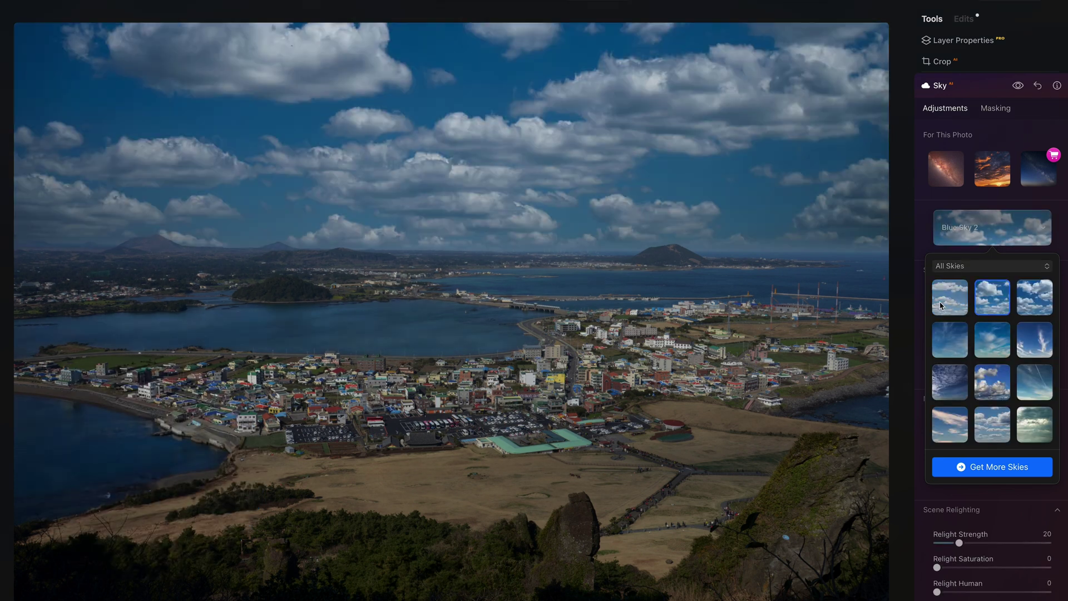
{"action": "left_click", "coordinate": [940, 305]}
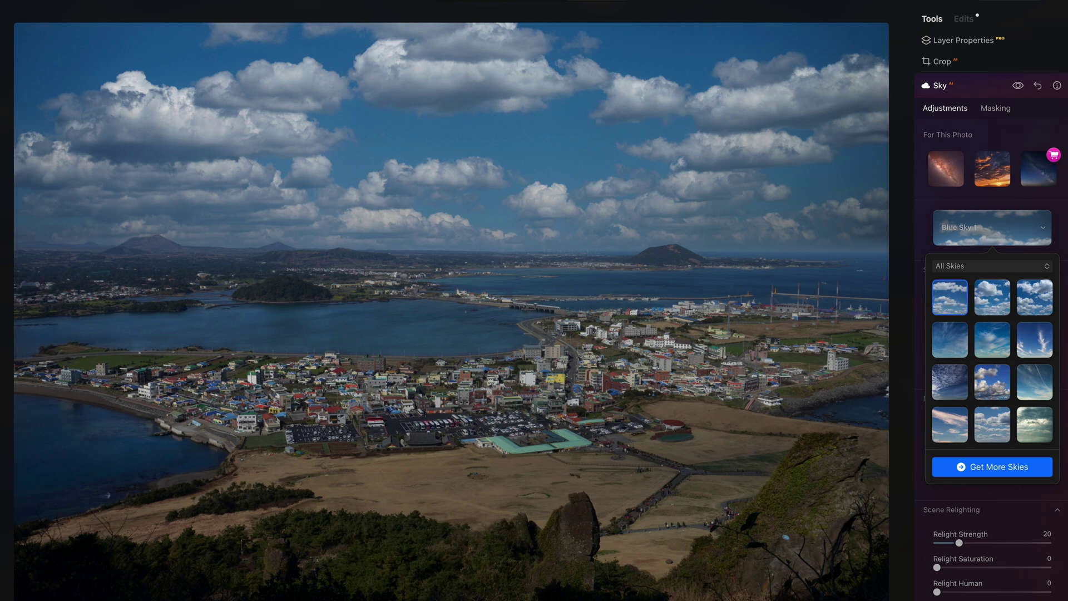
Try other replacement skies such as Blue Sky 6, Bright Blue Sky 1 and Blue Sky 5, and return to Blue Sky 1
{"action": "left_click", "coordinate": [950, 339]}
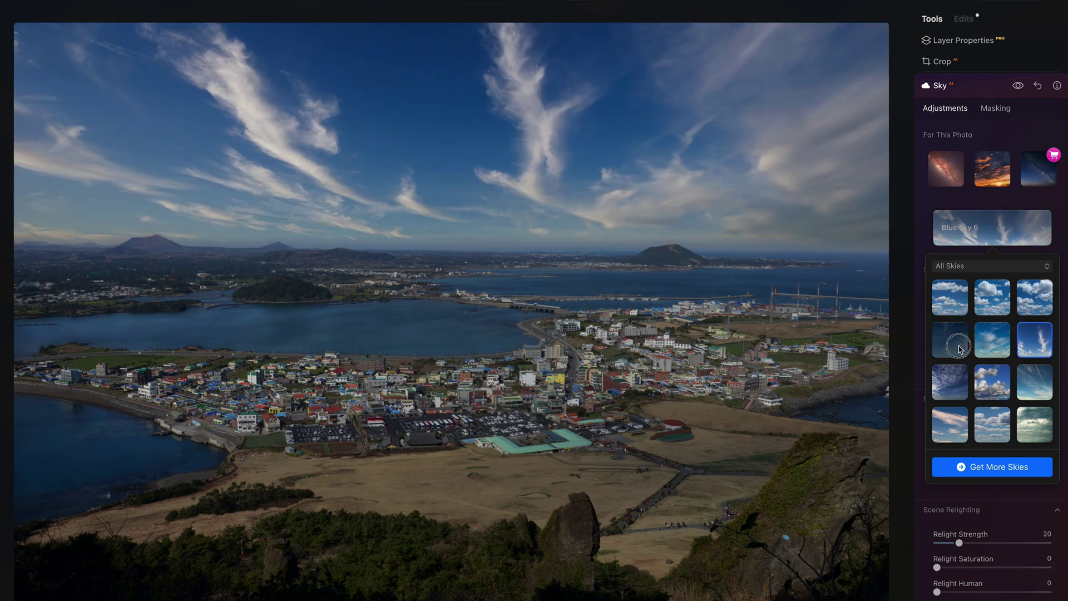
{"action": "left_click", "coordinate": [997, 383]}
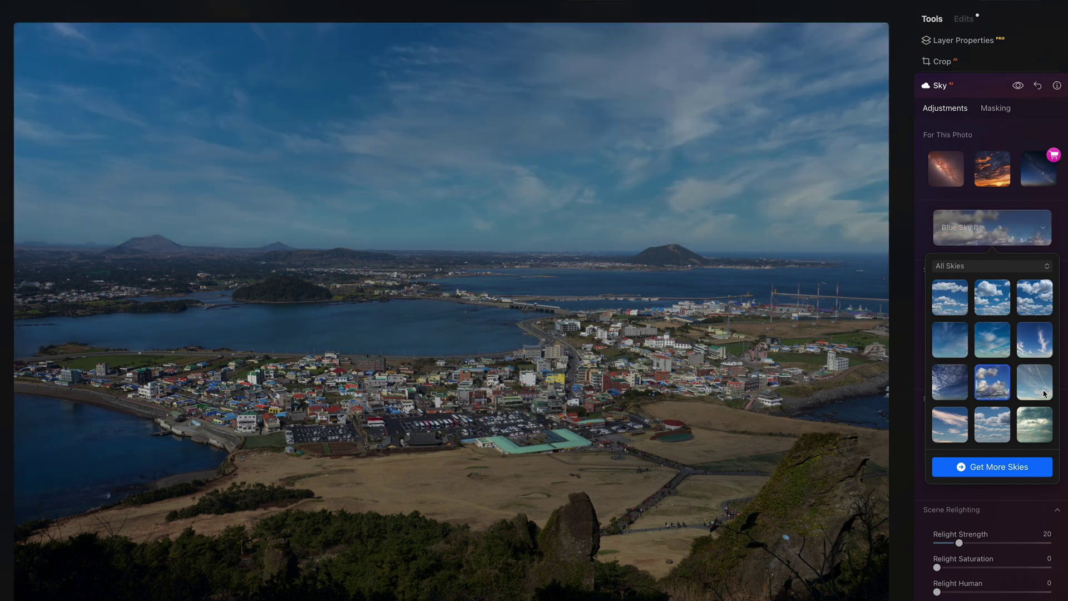
{"action": "left_click", "coordinate": [1048, 394]}
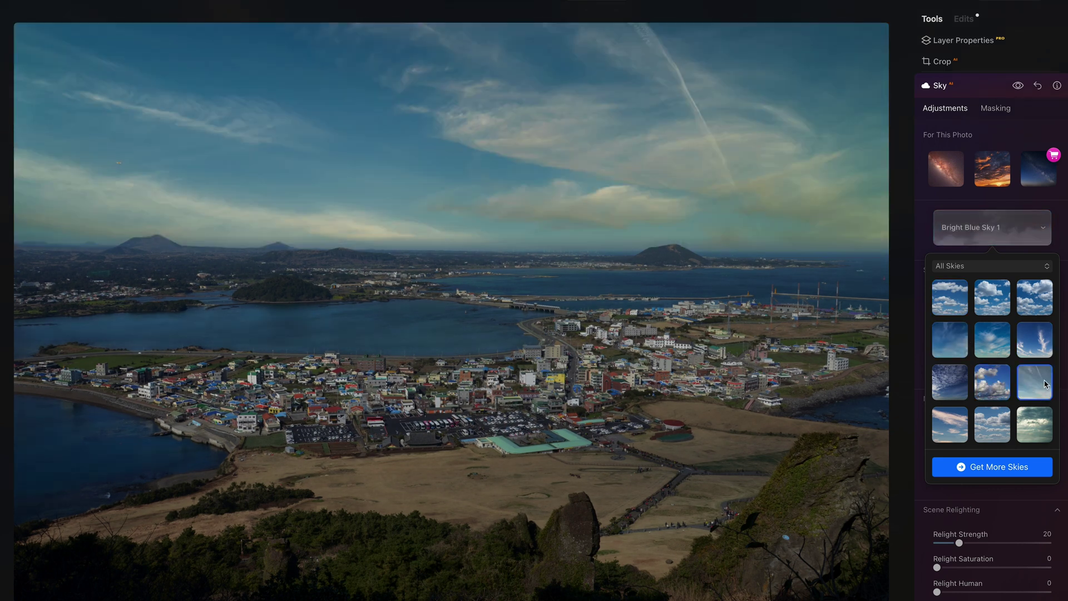
{"action": "left_click", "coordinate": [1041, 344]}
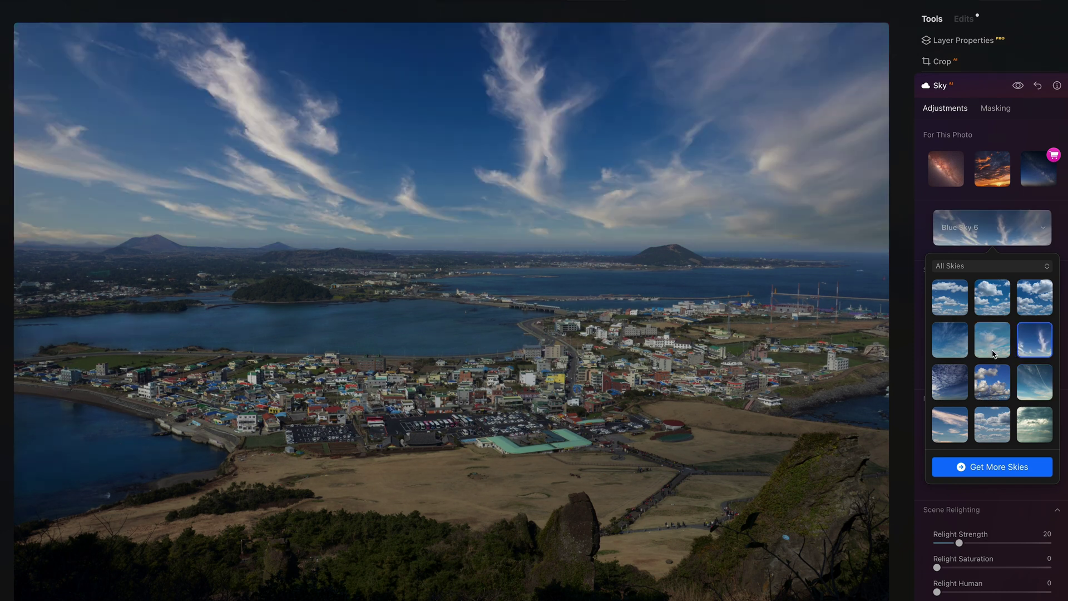
{"action": "left_click", "coordinate": [993, 349]}
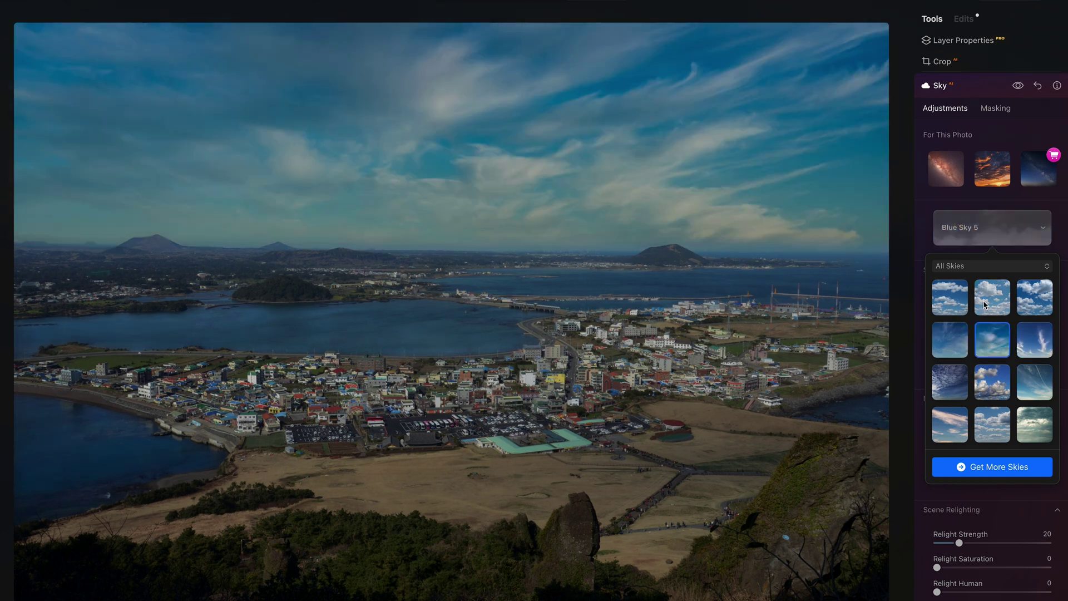
{"action": "left_click", "coordinate": [958, 301]}
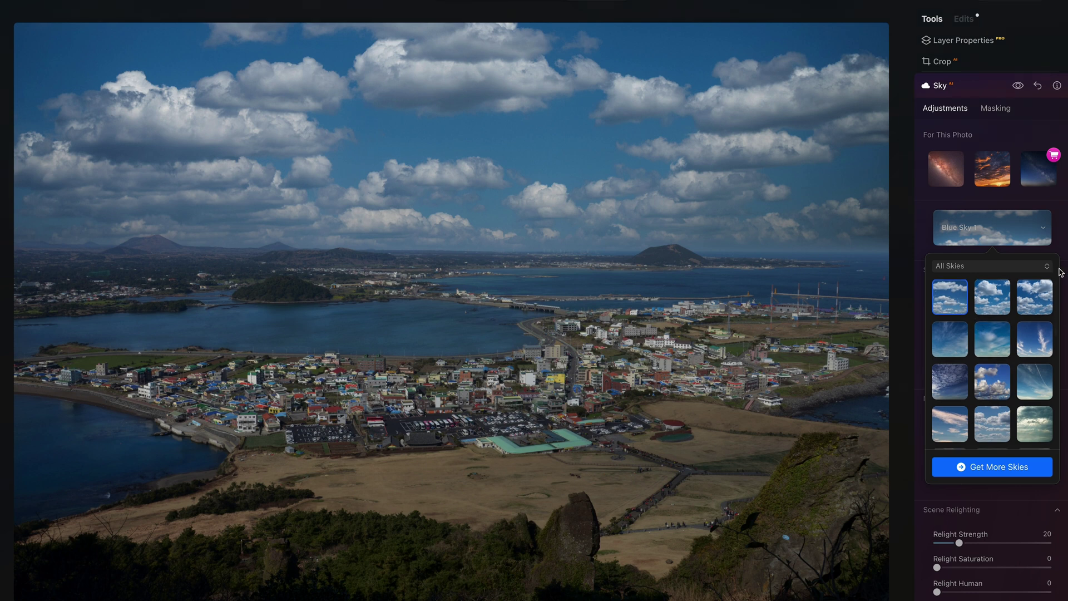
Relight the scene to match the new sky with Relight Strength 100 and Relight Saturation 32
{"action": "scroll", "coordinate": [1002, 432], "scroll_direction": "down", "scroll_amount": 10}
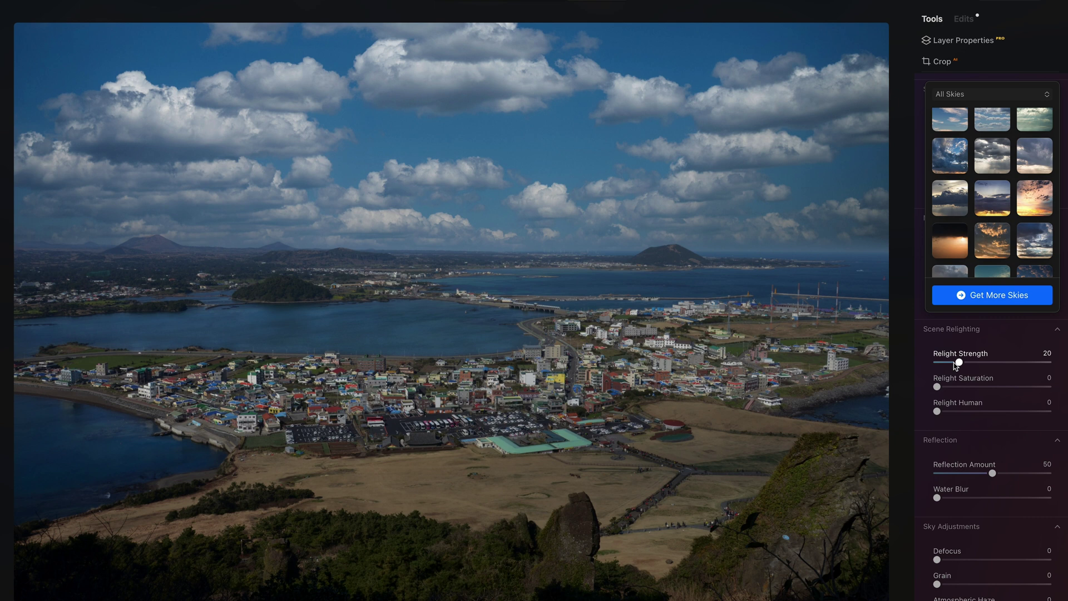
{"action": "left_click_drag", "start_coordinate": [955, 365], "coordinate": [1060, 364]}
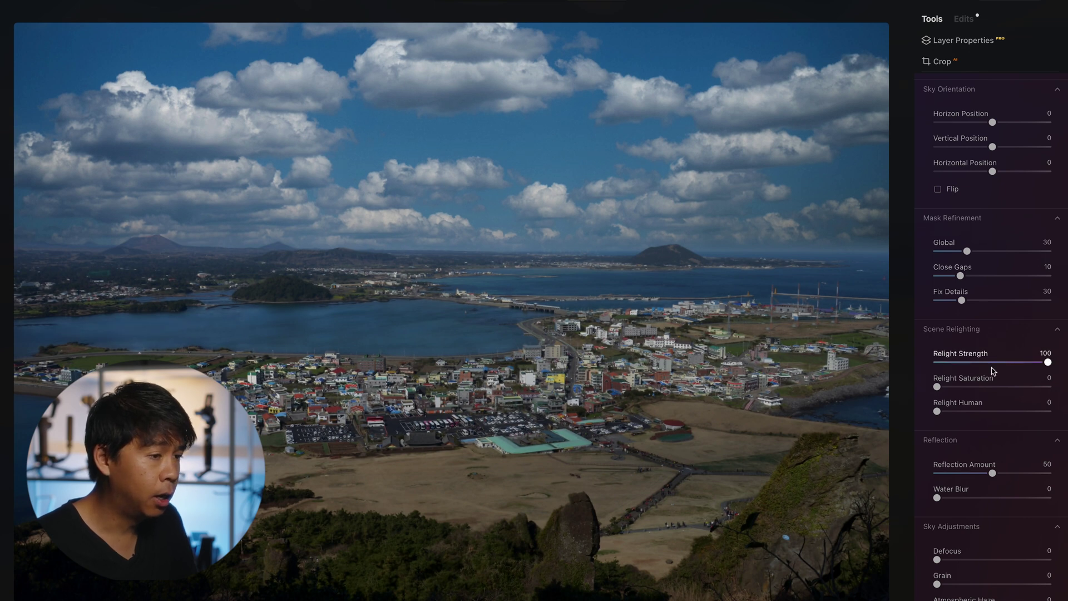
{"action": "left_click", "coordinate": [961, 387]}
{"action": "left_click", "coordinate": [1001, 389]}
{"action": "left_click_drag", "start_coordinate": [1023, 387], "coordinate": [973, 387]}
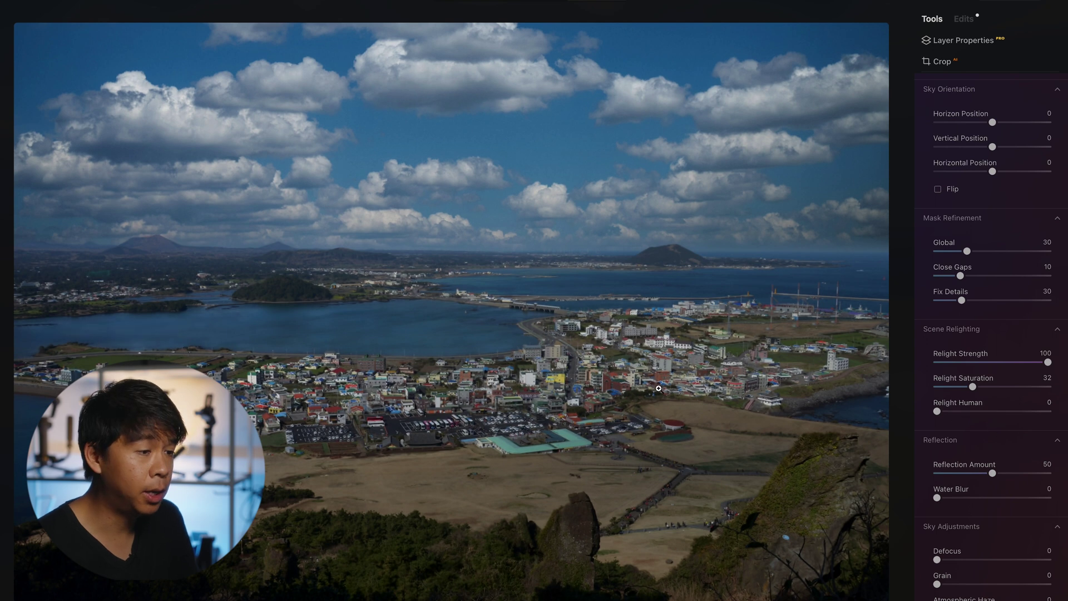
Set the sky's Reflection Amount to 62 and Water Blur to 4
{"action": "scroll", "coordinate": [952, 417], "scroll_direction": "down", "scroll_amount": 3}
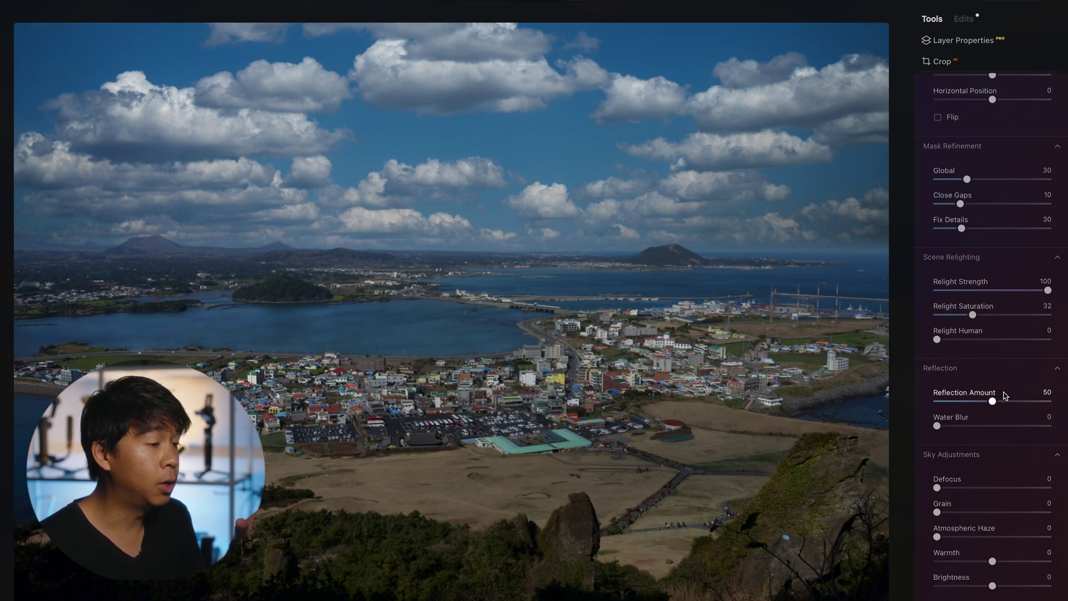
{"action": "mouse_move", "coordinate": [992, 400]}
{"action": "left_mouse_down"}
{"action": "mouse_move", "coordinate": [951, 402]}
{"action": "mouse_move", "coordinate": [1028, 401]}
{"action": "mouse_move", "coordinate": [970, 400]}
{"action": "mouse_move", "coordinate": [1025, 399]}
{"action": "mouse_move", "coordinate": [990, 401]}
{"action": "mouse_move", "coordinate": [1006, 401]}
{"action": "left_mouse_up"}
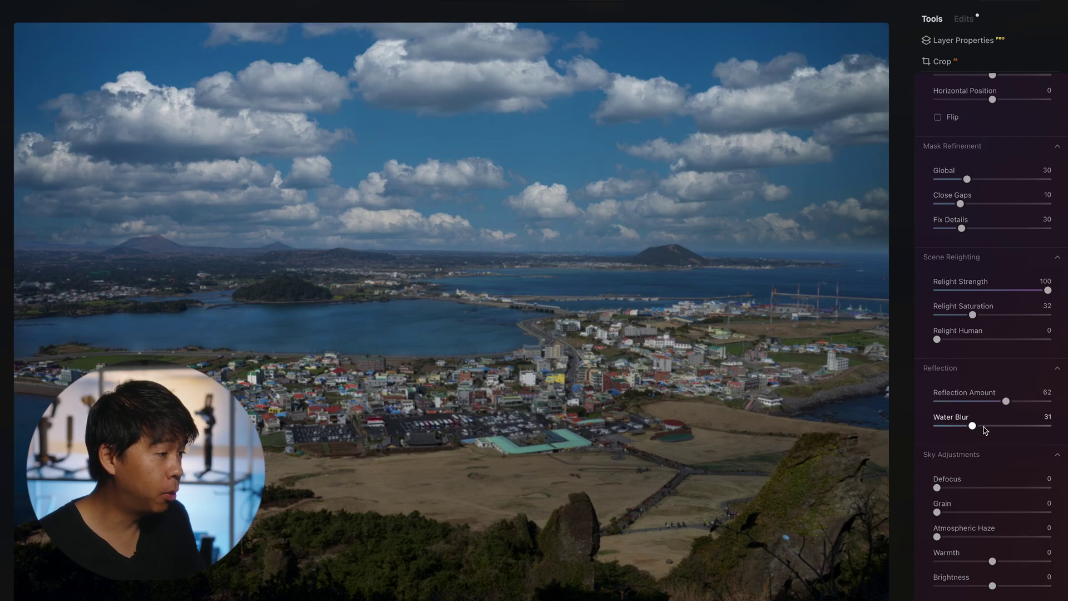
{"action": "left_click_drag", "start_coordinate": [997, 429], "coordinate": [944, 428]}
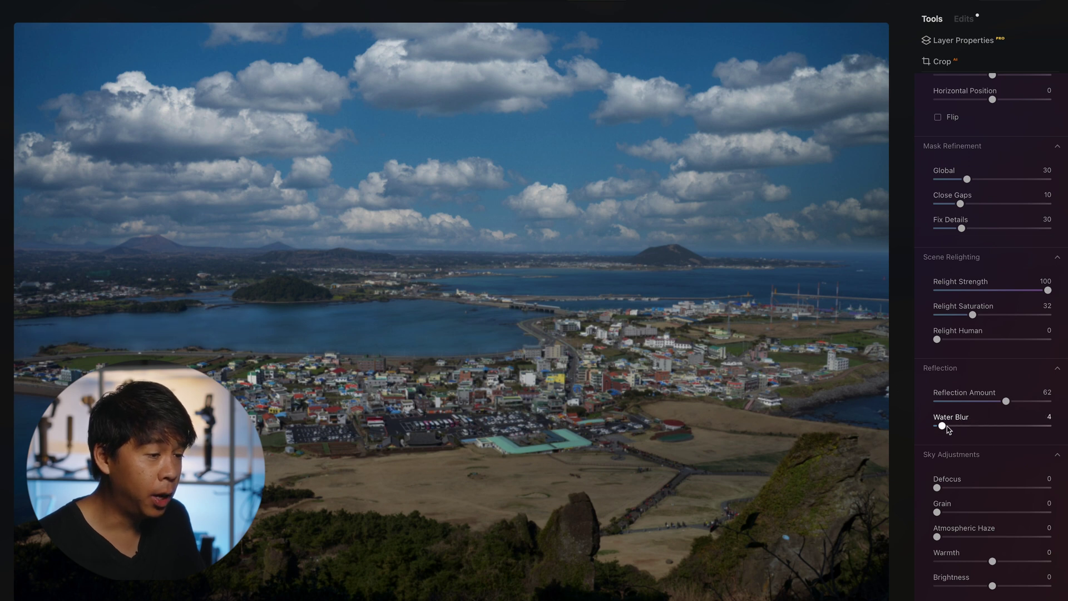
Adjust the replacement sky's Defocus, Atmospheric Haze and Brightness
{"action": "scroll", "coordinate": [990, 437], "scroll_direction": "down", "scroll_amount": 3}
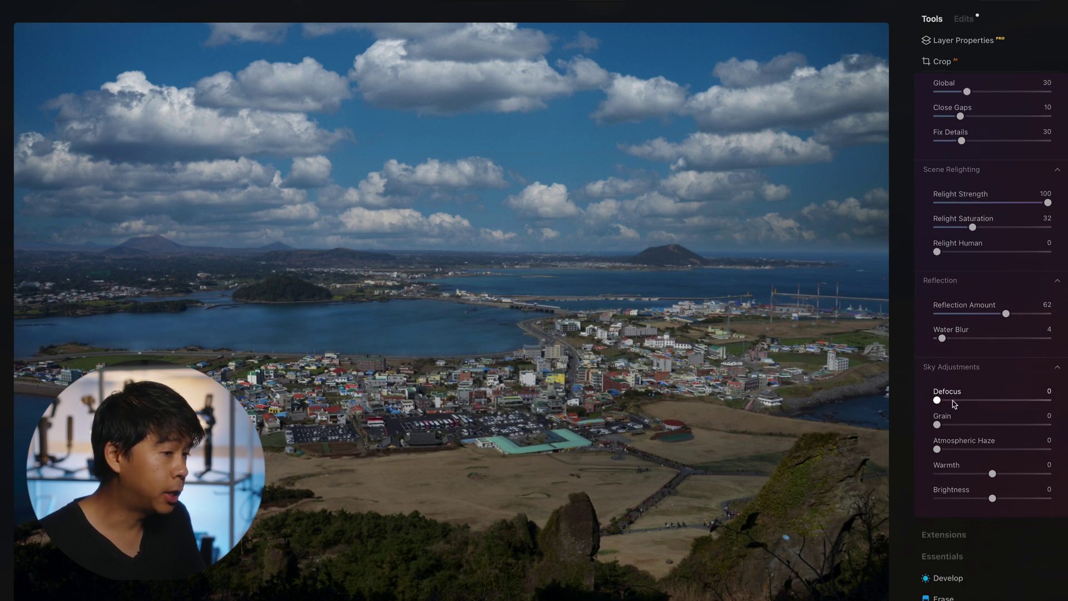
{"action": "left_click_drag", "start_coordinate": [966, 405], "coordinate": [943, 406]}
{"action": "left_click_drag", "start_coordinate": [945, 451], "coordinate": [1004, 504]}
{"action": "scroll", "coordinate": [1015, 478], "scroll_direction": "up", "scroll_amount": 1}
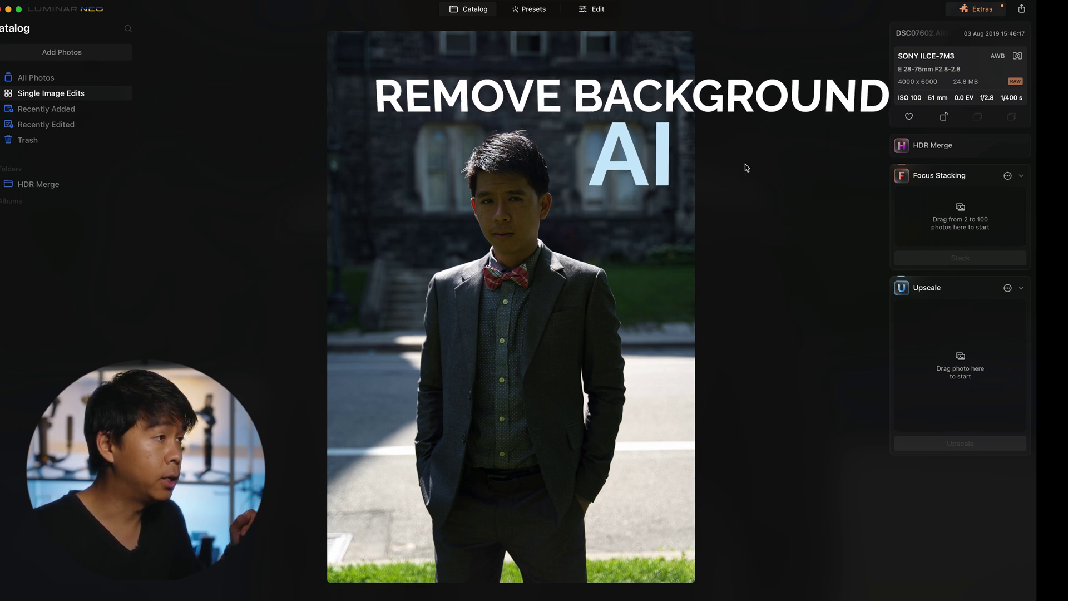
Open the portrait of the man in the suit for editing, start Background Removal on its layer and inspect the mask around the hair
{"action": "left_click", "coordinate": [598, 10]}
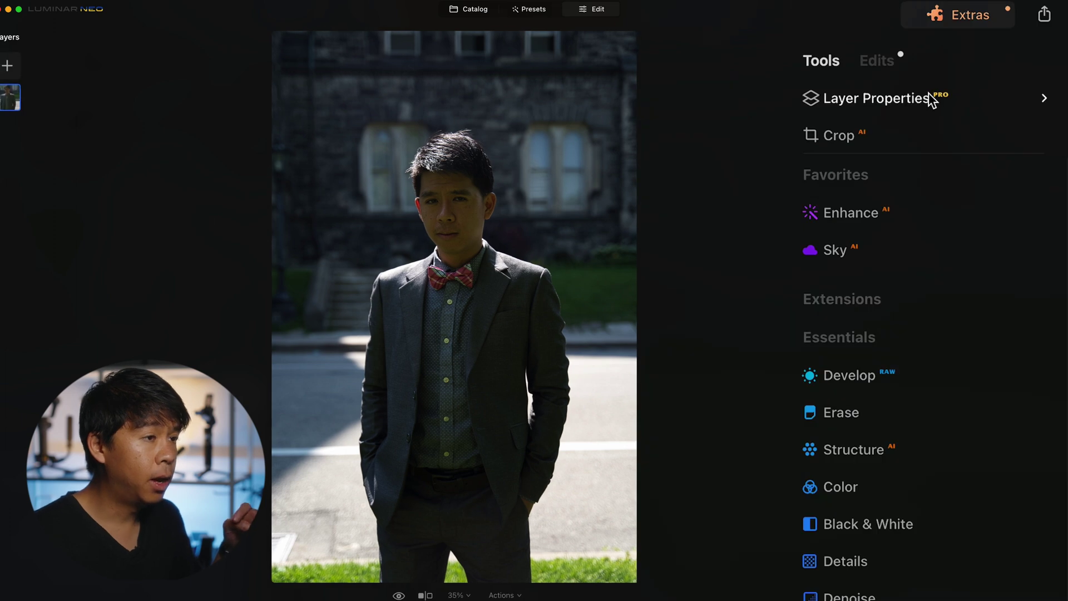
{"action": "left_click", "coordinate": [932, 100]}
{"action": "left_click", "coordinate": [919, 153]}
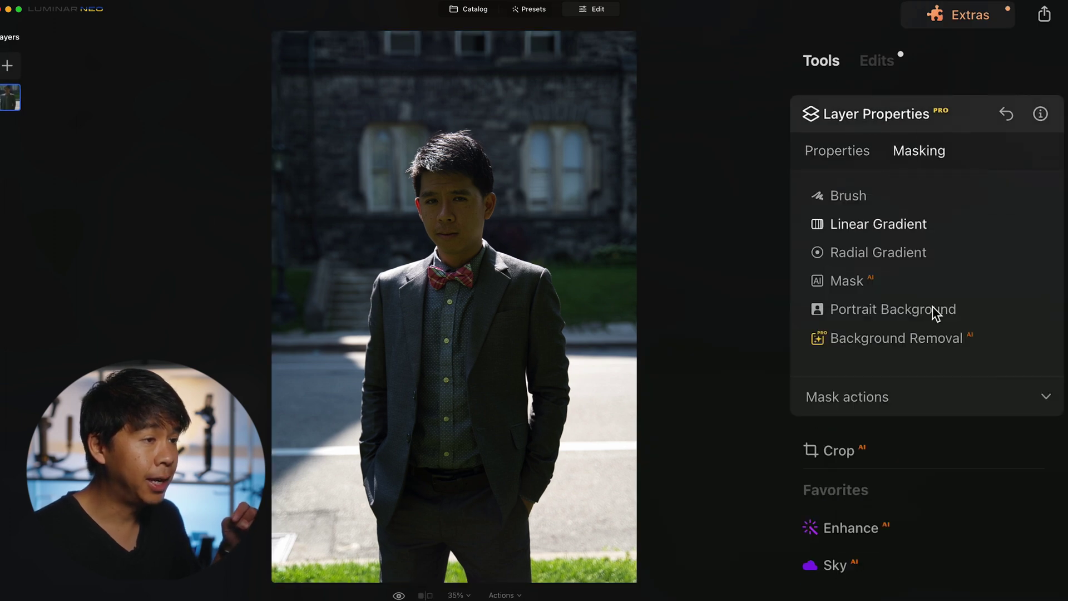
{"action": "left_click", "coordinate": [884, 341]}
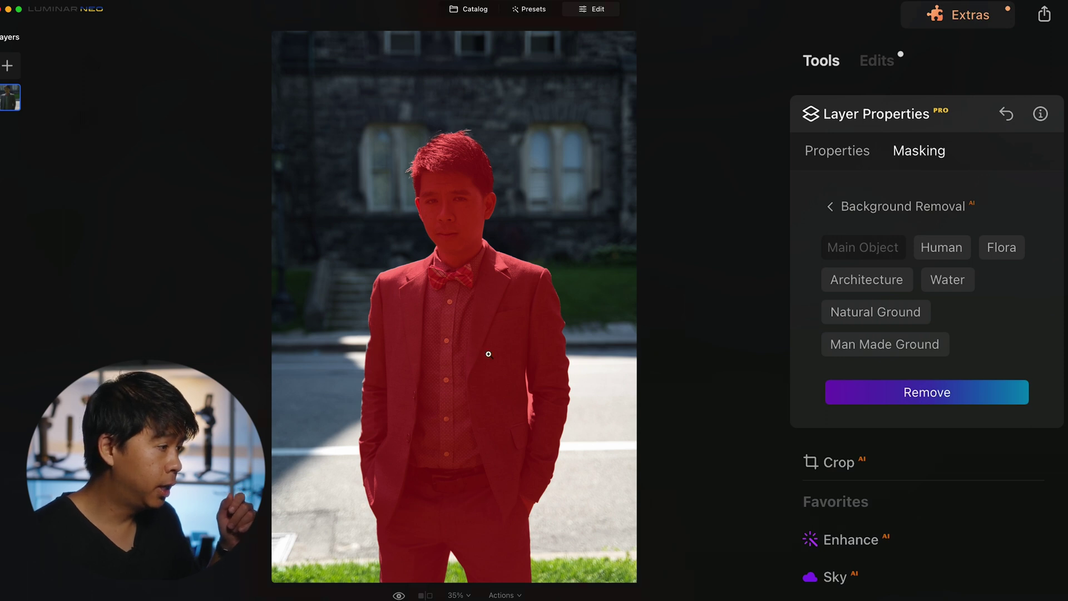
{"action": "left_click", "coordinate": [432, 152]}
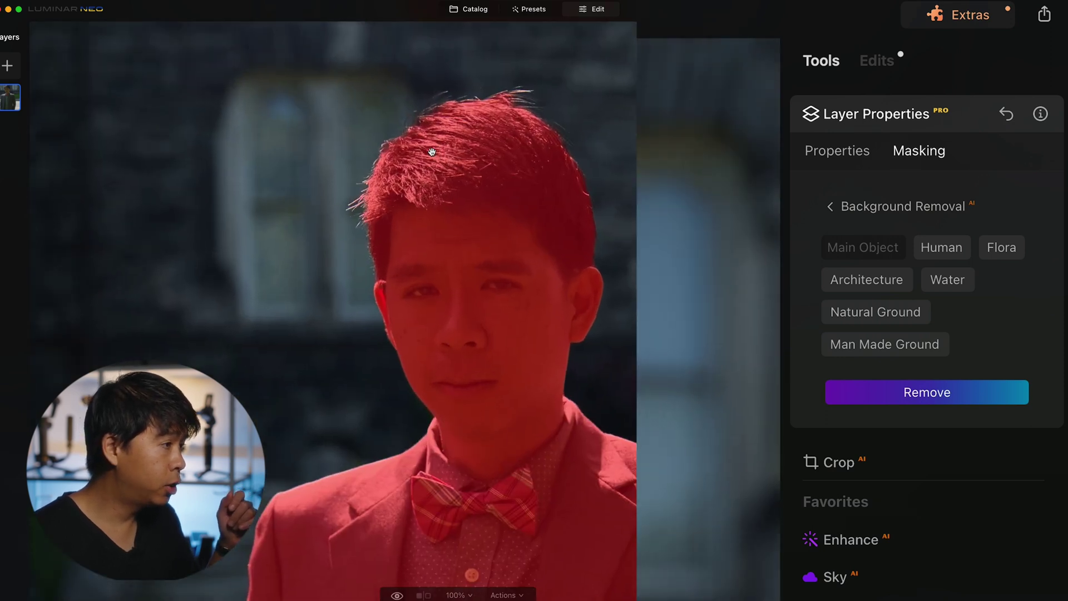
{"action": "left_click", "coordinate": [440, 146]}
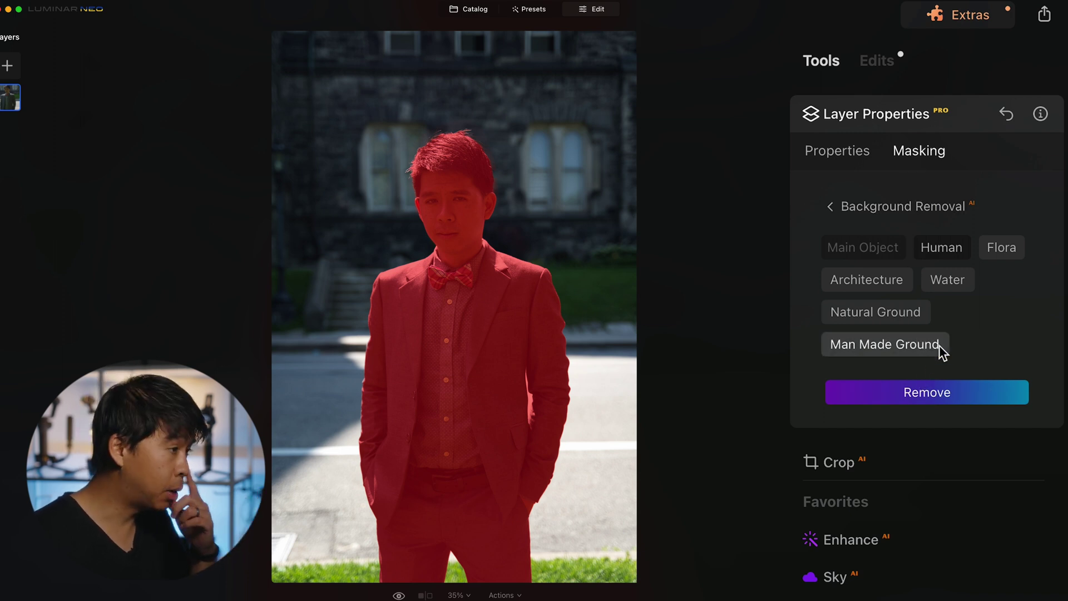
Test adding Flora to the kept objects, exclude it again and remove the background behind the man
{"action": "left_click", "coordinate": [1008, 246]}
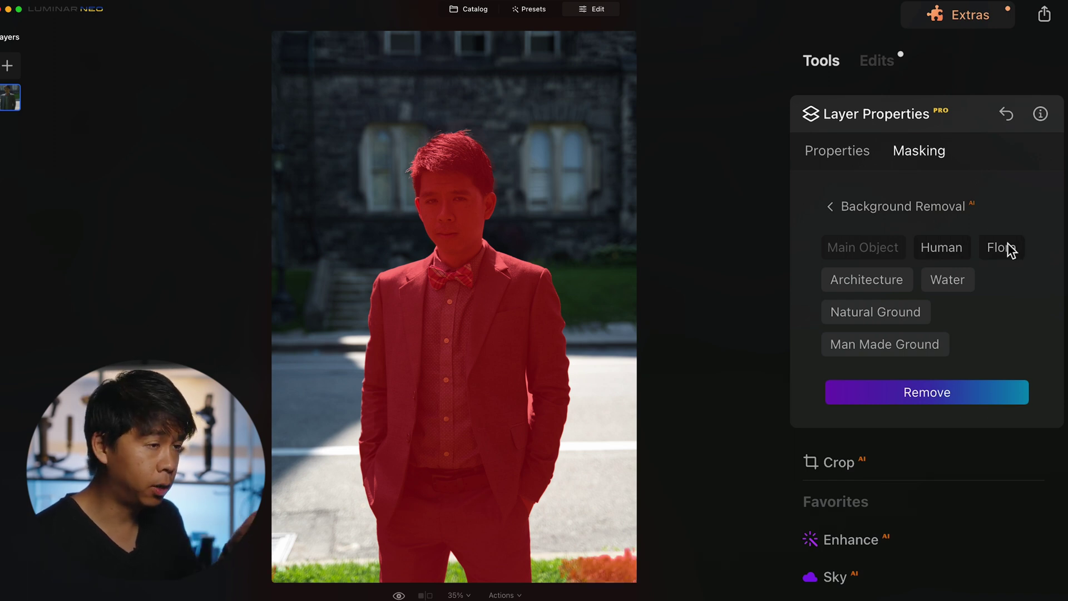
{"action": "left_click", "coordinate": [1008, 248]}
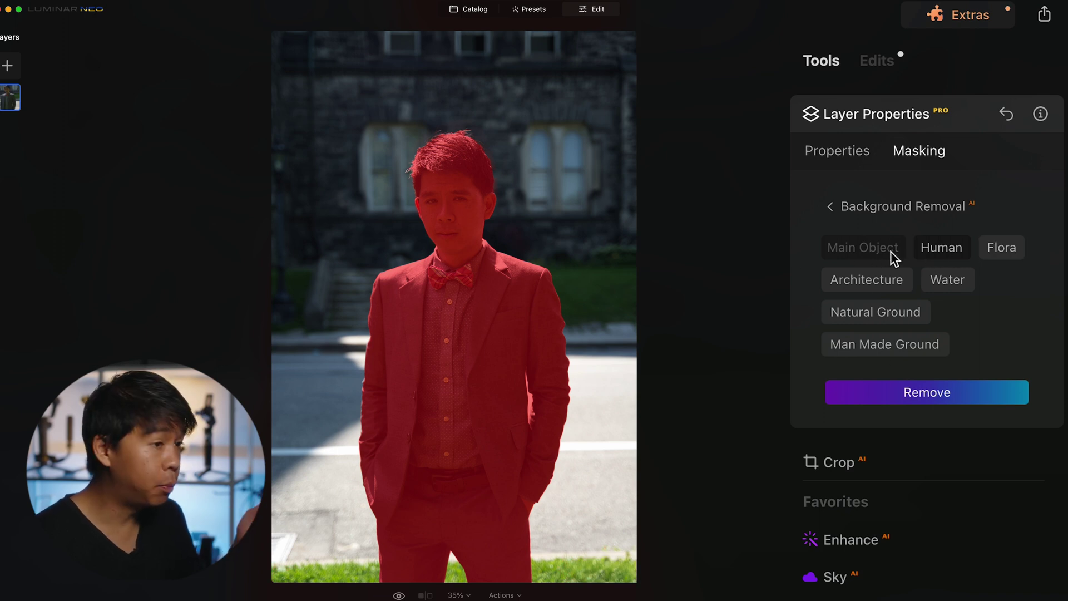
{"action": "left_click", "coordinate": [942, 395]}
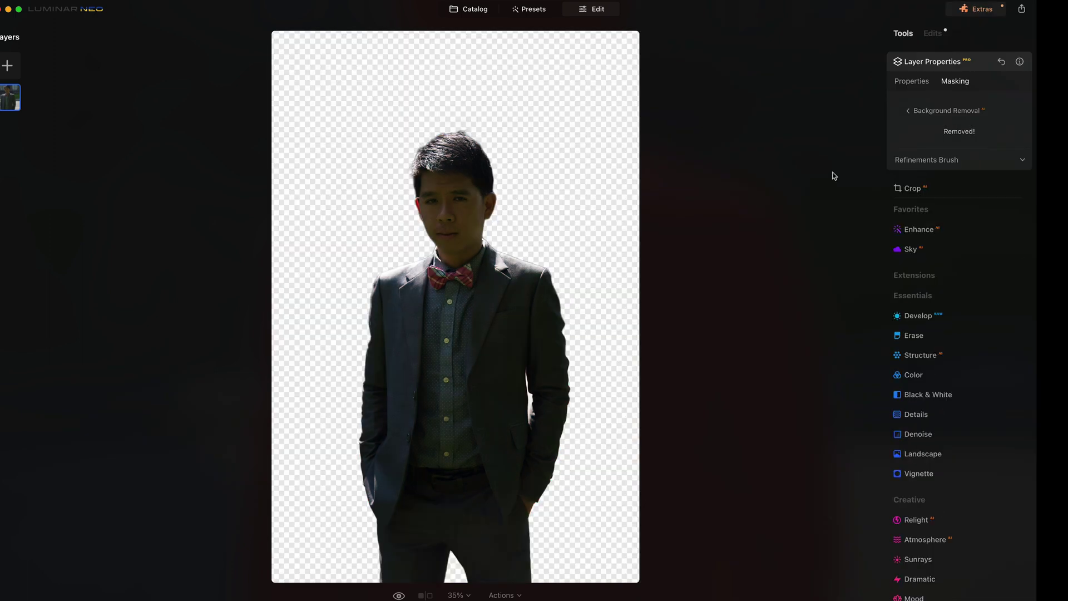
Inspect the cut-out edge around the man's hair up close and expand the Refinements Brush options
{"action": "left_click", "coordinate": [427, 153]}
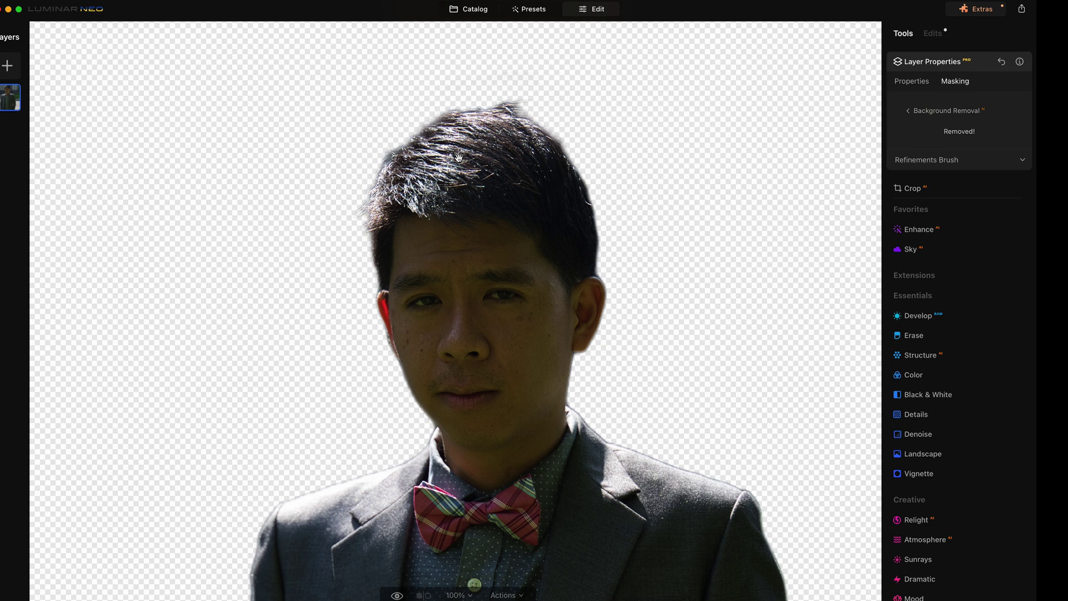
{"action": "scroll", "coordinate": [459, 158], "scroll_direction": "down", "scroll_amount": 10}
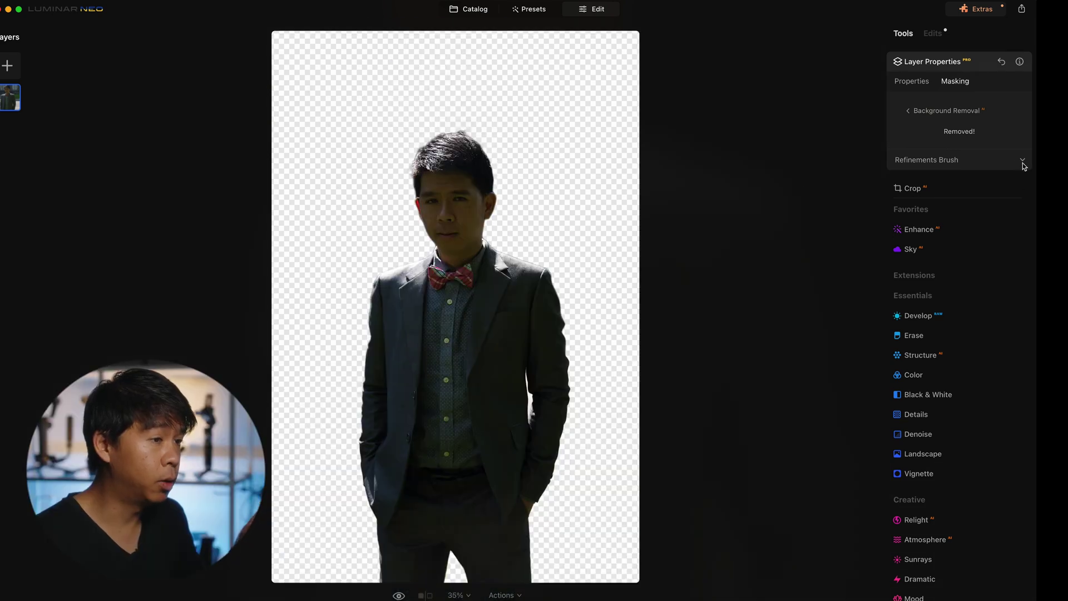
{"action": "left_click", "coordinate": [1023, 161]}
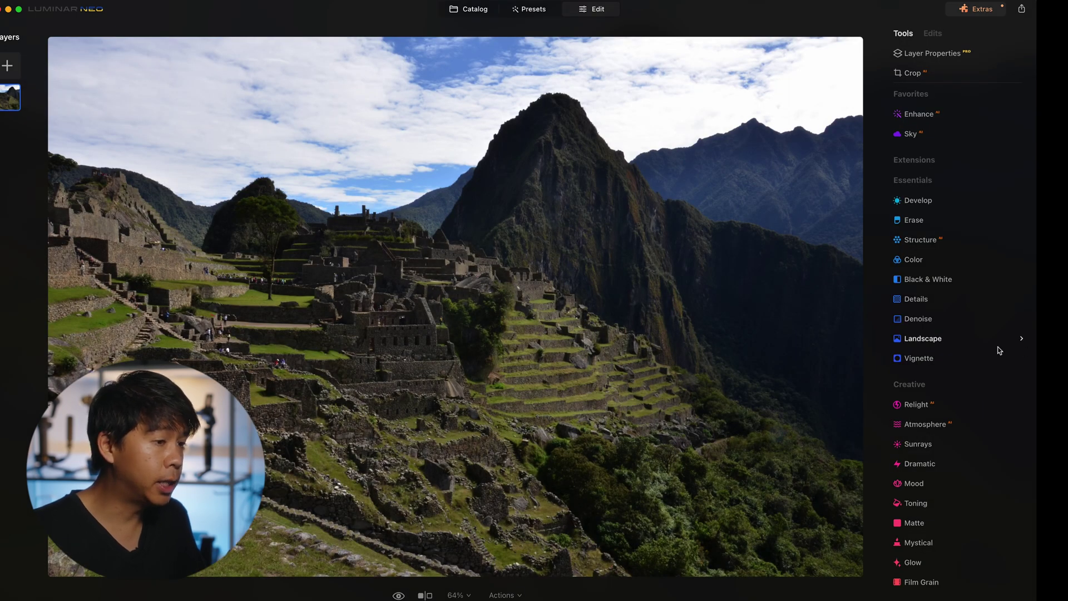
Apply the Landscape tool to the mountain ruins photo with Dehaze 28, raise Golden Hour and Foliage Enhancer, and shift Foliage Hue
{"action": "left_click", "coordinate": [922, 339]}
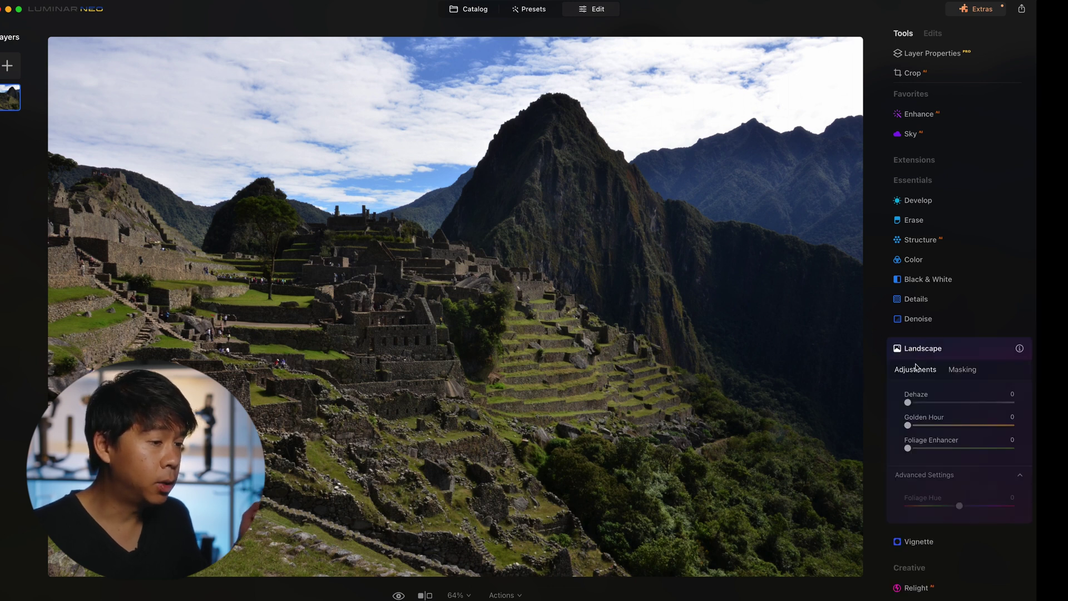
{"action": "left_click_drag", "start_coordinate": [919, 403], "coordinate": [931, 426]}
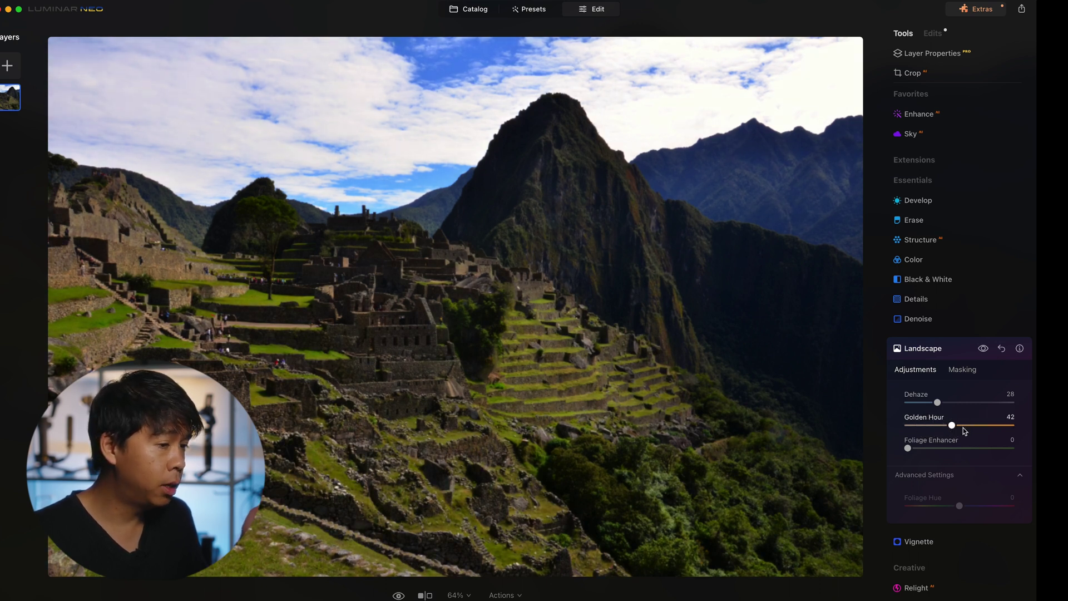
{"action": "left_click_drag", "start_coordinate": [974, 427], "coordinate": [962, 426]}
{"action": "mouse_move", "coordinate": [909, 448]}
{"action": "left_mouse_down"}
{"action": "mouse_move", "coordinate": [963, 449]}
{"action": "mouse_move", "coordinate": [922, 448]}
{"action": "left_mouse_up"}
{"action": "mouse_move", "coordinate": [939, 508]}
{"action": "left_mouse_down"}
{"action": "mouse_move", "coordinate": [924, 509]}
{"action": "mouse_move", "coordinate": [935, 508]}
{"action": "left_mouse_up"}
Brighten the foreground of the parrot photo with the Relight tool, setting Brightness Near to 47
{"action": "scroll", "coordinate": [957, 389], "scroll_direction": "down", "scroll_amount": 2}
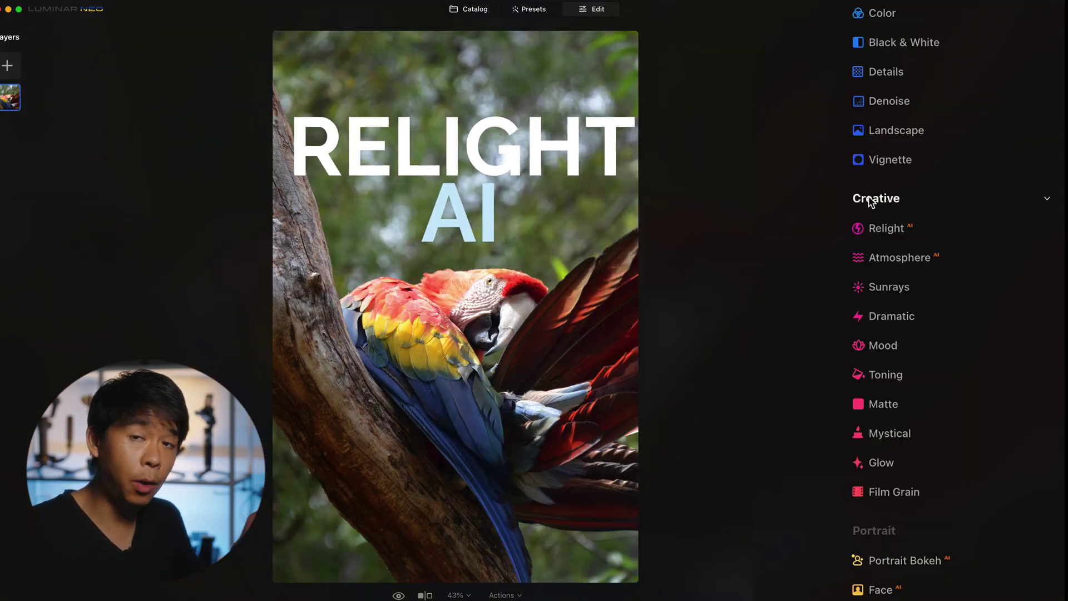
{"action": "left_click", "coordinate": [897, 229]}
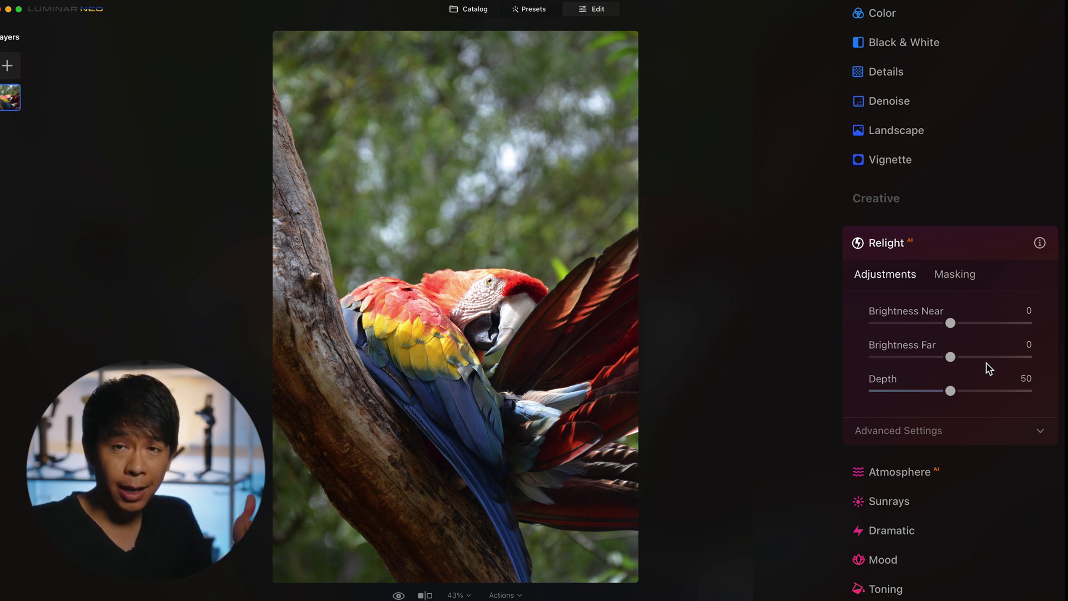
{"action": "left_click_drag", "start_coordinate": [950, 323], "coordinate": [988, 326]}
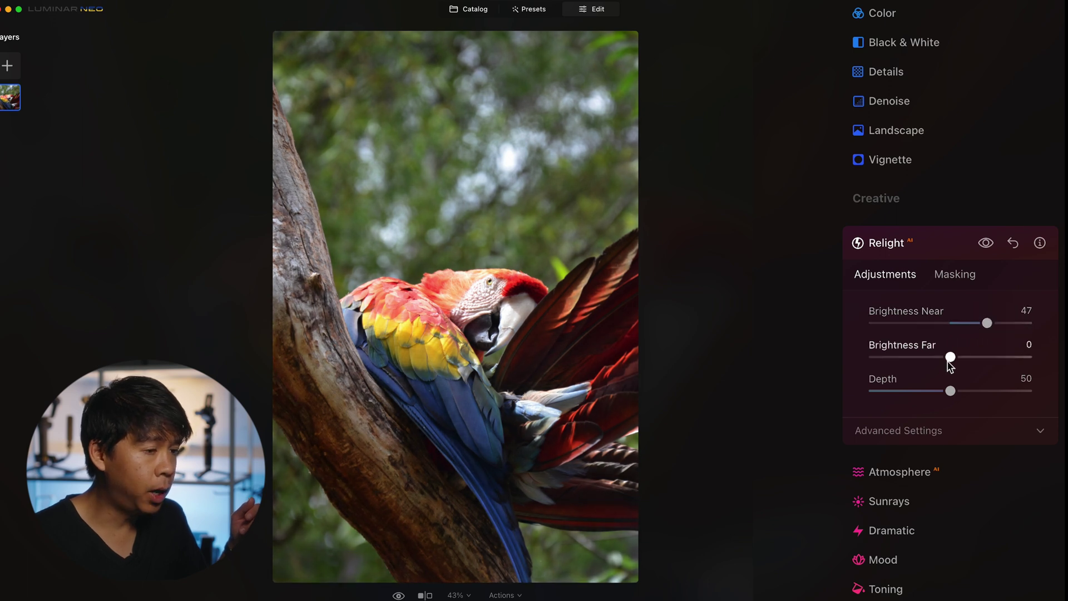
Darken the parrot photo's background with Relight by setting Brightness Far to -50, and compare the photo with and without the effect
{"action": "left_click_drag", "start_coordinate": [951, 361], "coordinate": [912, 361]}
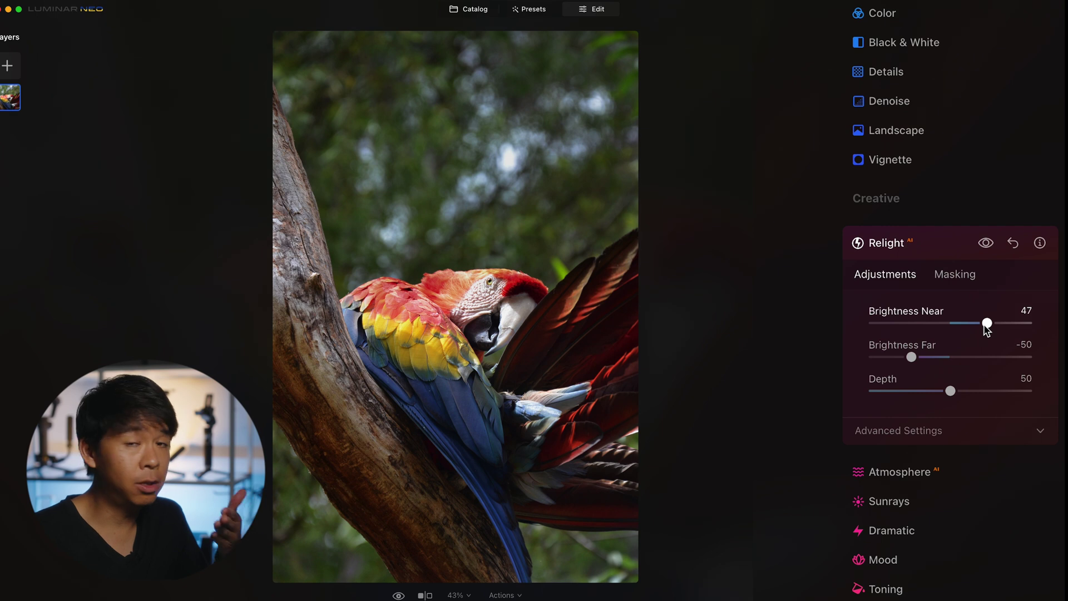
{"action": "scroll", "coordinate": [985, 328], "scroll_direction": "down", "scroll_amount": 1}
{"action": "left_click", "coordinate": [983, 239]}
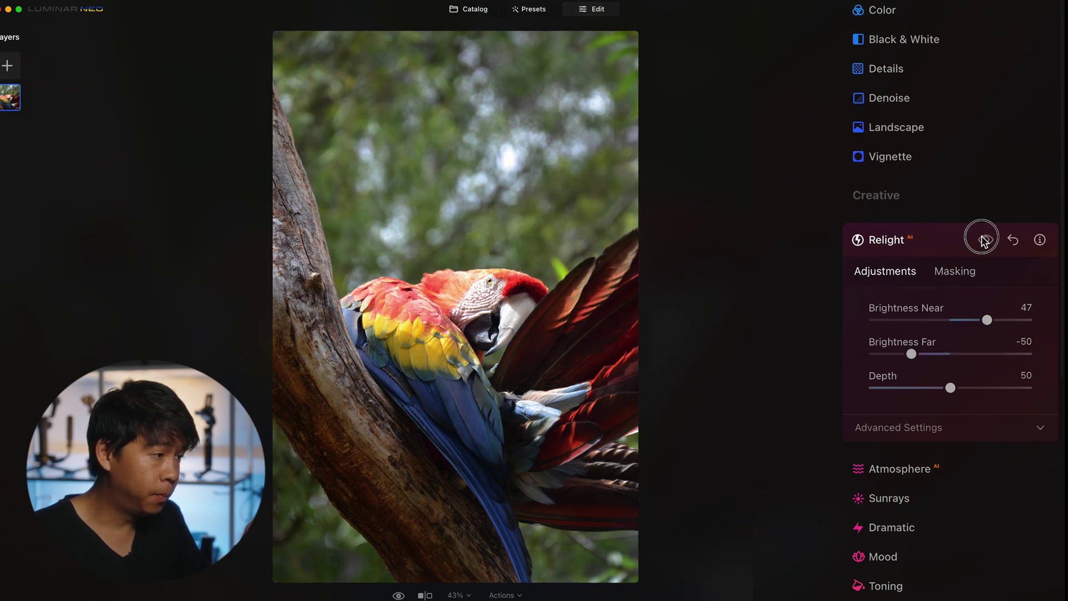
{"action": "left_click", "coordinate": [984, 240]}
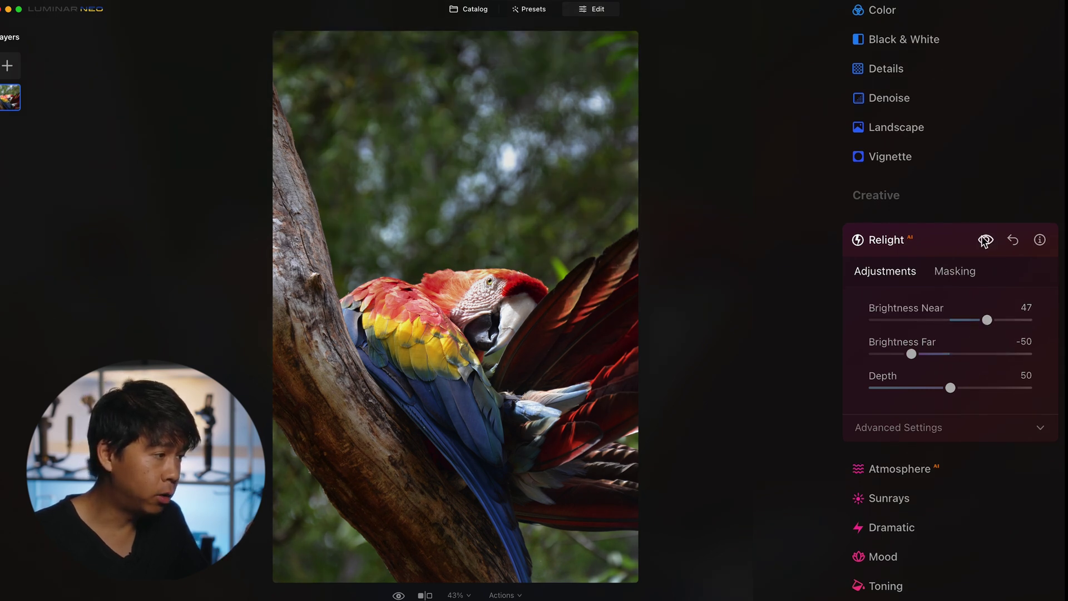
Set the Relight Depth to 33, warm the parrot with Warmth Near, cool the background with Warmth Far, and preview the before and after
{"action": "left_click_drag", "start_coordinate": [951, 388], "coordinate": [982, 418]}
{"action": "left_click", "coordinate": [932, 426]}
{"action": "scroll", "coordinate": [966, 446], "scroll_direction": "down", "scroll_amount": 3}
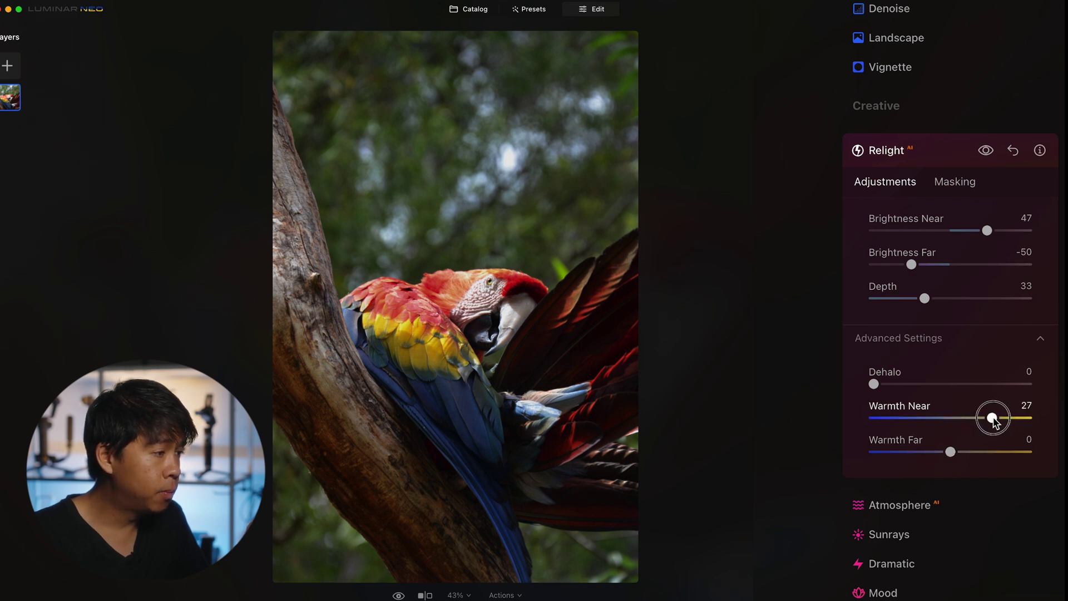
{"action": "left_click_drag", "start_coordinate": [951, 453], "coordinate": [919, 452]}
{"action": "left_click", "coordinate": [985, 153]}
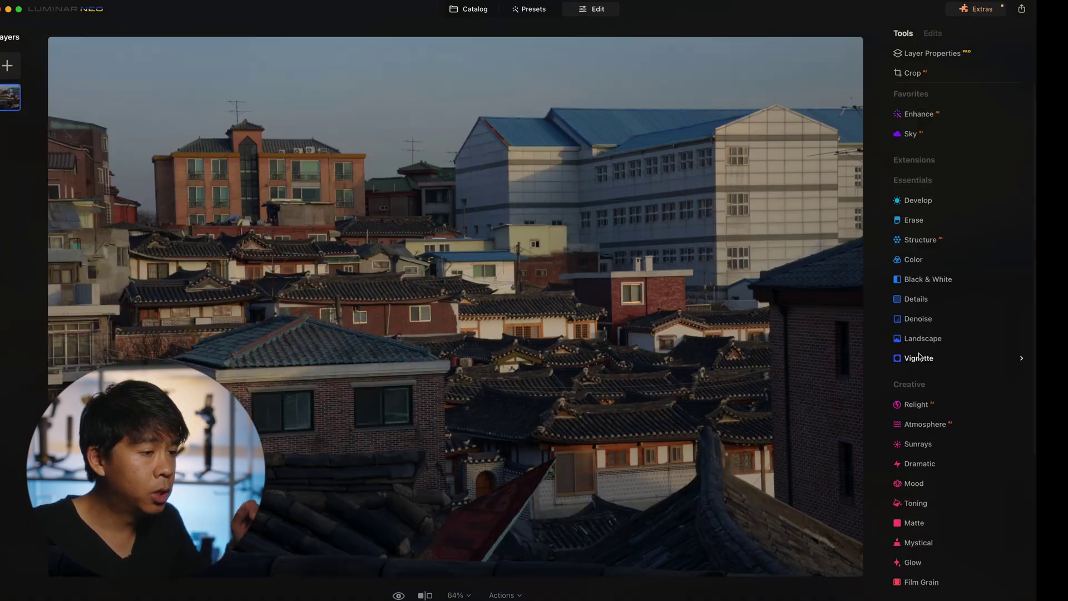
Add Atmosphere fog to the rooftop city photo with Amount 52, Depth 45 and Lightness 51
{"action": "scroll", "coordinate": [968, 499], "scroll_direction": "down", "scroll_amount": 5}
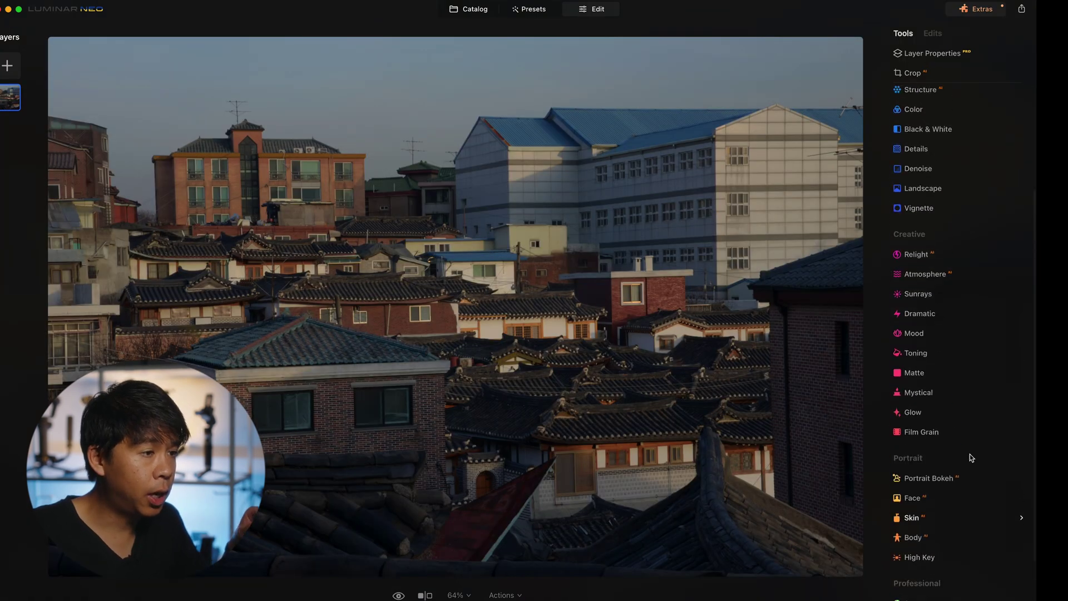
{"action": "left_click", "coordinate": [925, 279]}
{"action": "left_click", "coordinate": [957, 336]}
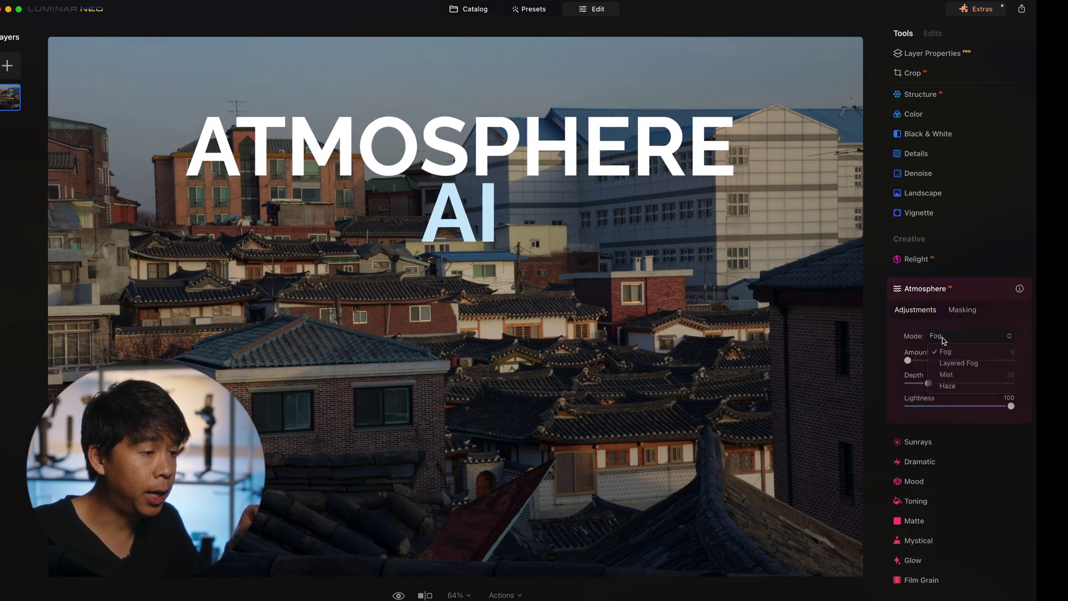
{"action": "left_click", "coordinate": [946, 337]}
{"action": "left_click_drag", "start_coordinate": [928, 361], "coordinate": [962, 364]}
{"action": "left_click_drag", "start_coordinate": [928, 386], "coordinate": [961, 410]}
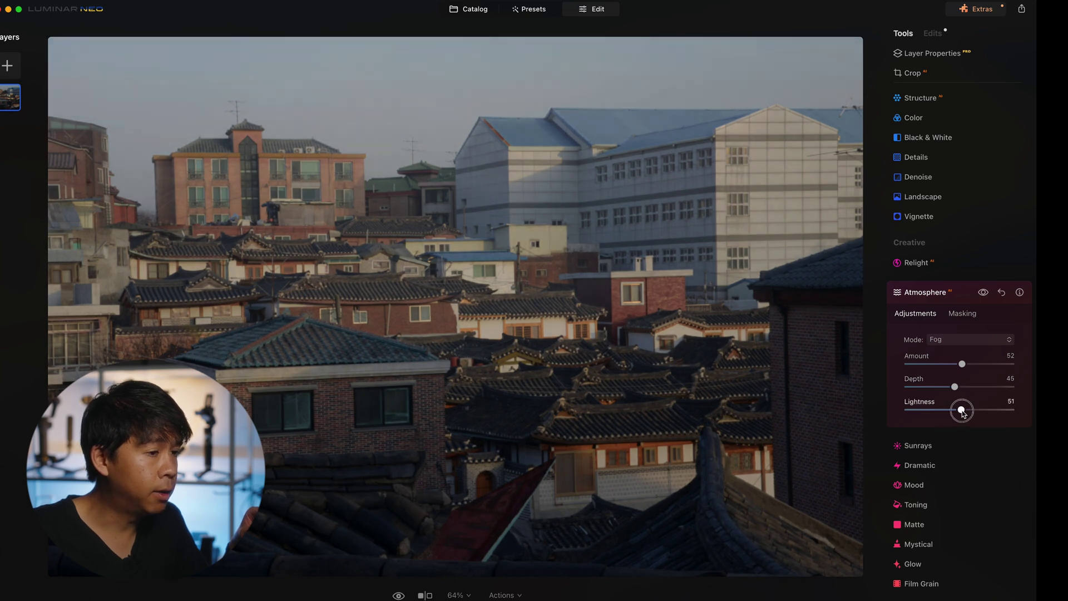
Try the Layered Fog mode, return to Fog with Amount 43, and collapse the Atmosphere tool
{"action": "left_click", "coordinate": [959, 339]}
{"action": "left_click", "coordinate": [958, 363]}
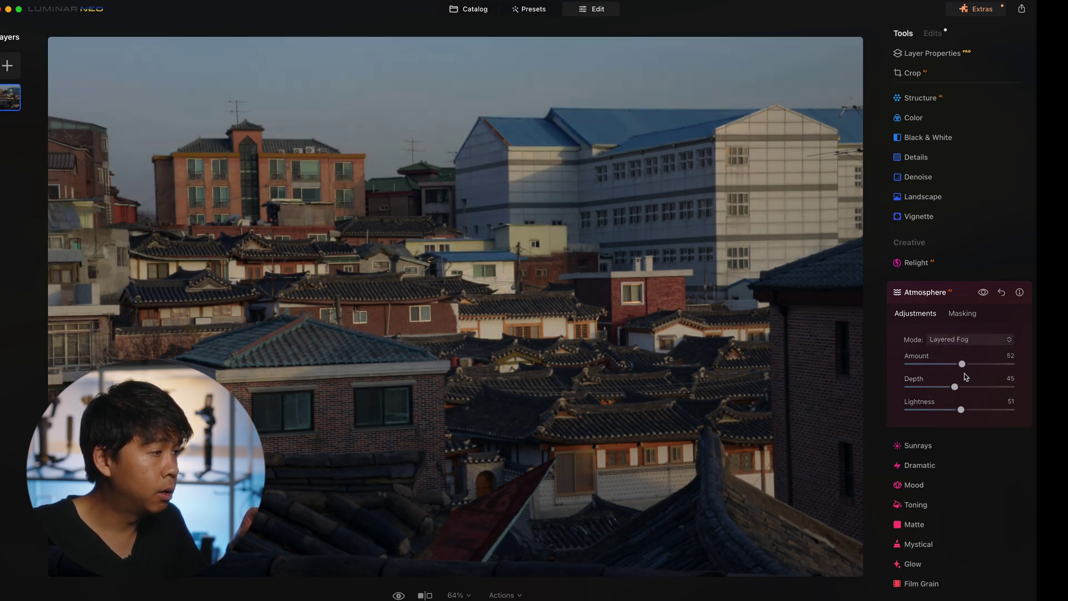
{"action": "left_click", "coordinate": [964, 341]}
{"action": "left_click", "coordinate": [963, 356]}
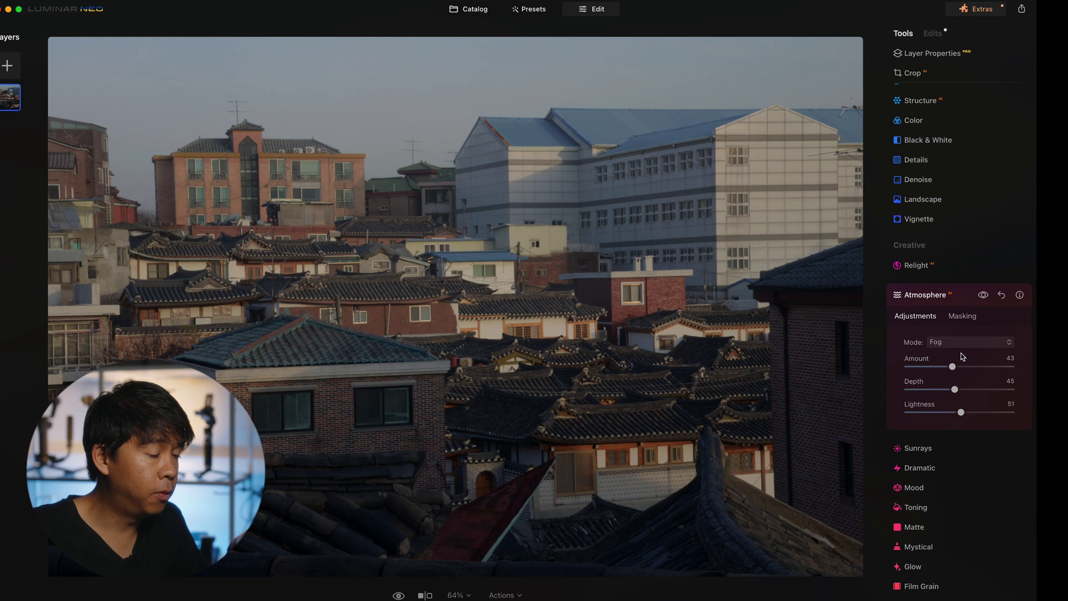
{"action": "left_click", "coordinate": [919, 295]}
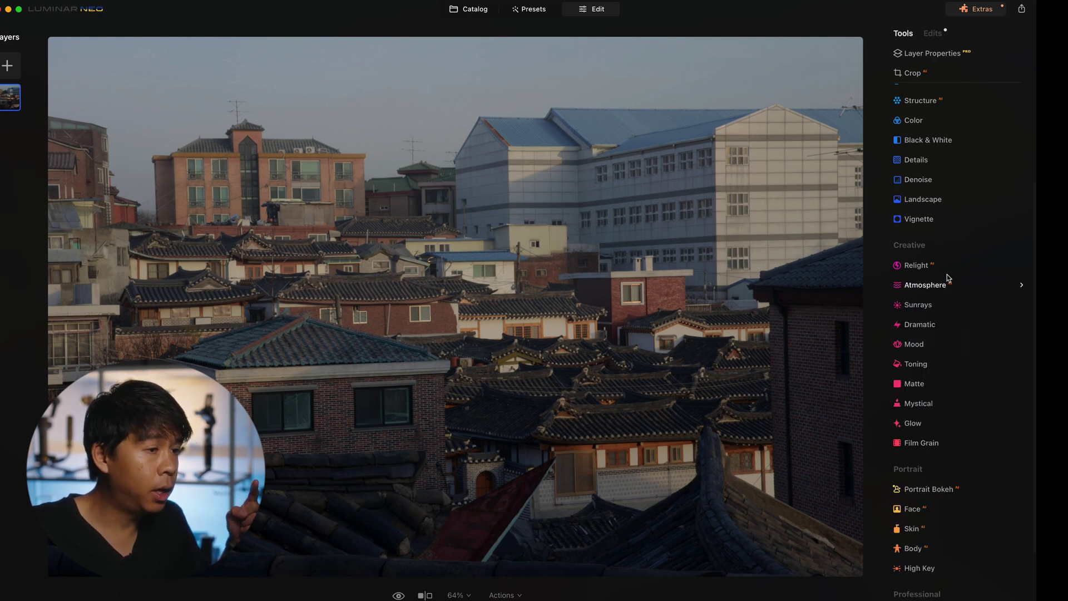
Review the edits applied to the city photo and reset the Atmosphere effect
{"action": "left_click", "coordinate": [934, 34]}
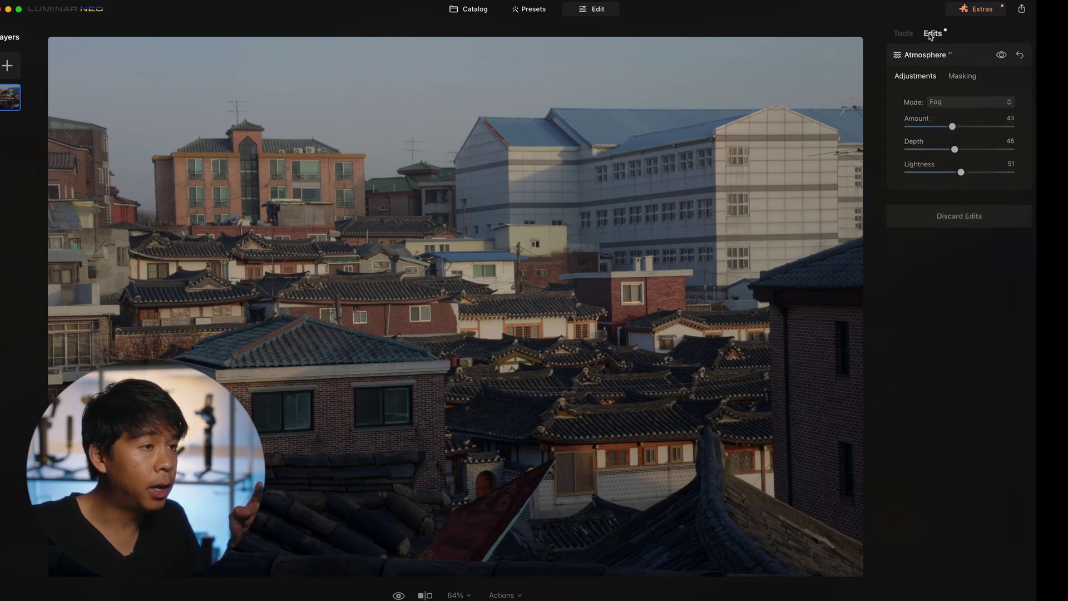
{"action": "left_click", "coordinate": [1019, 56]}
{"action": "left_click", "coordinate": [1017, 57]}
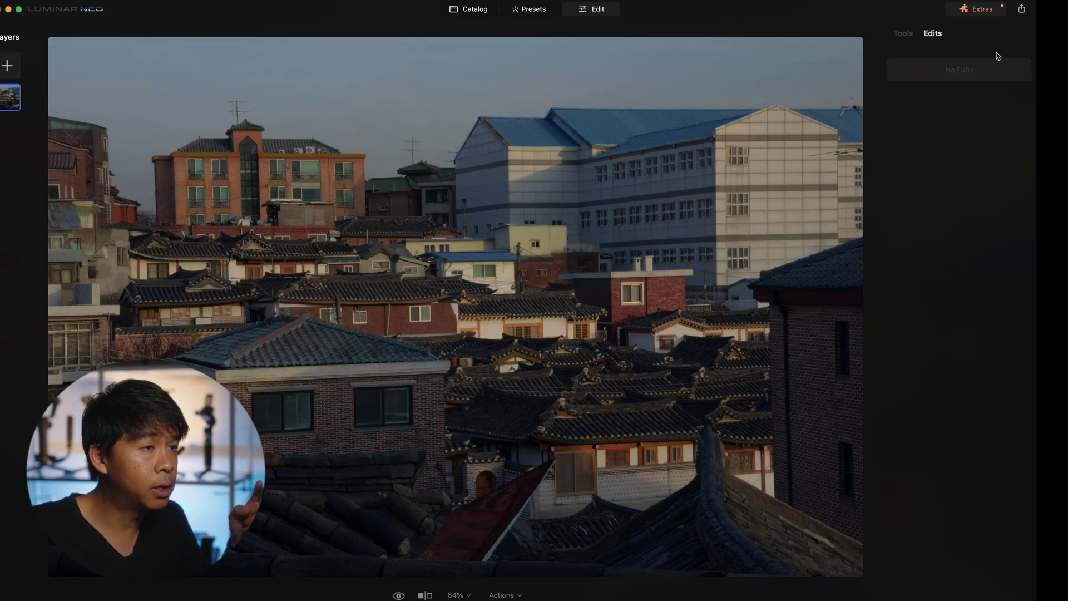
Add Sunrays from the sky's upper-left corner with Amount 52, Overall Look 56, Length 62, Penetration 64, Sun Radius 33, Glow Radius 62 and Glow Amount 85
{"action": "left_click", "coordinate": [904, 34]}
{"action": "left_click", "coordinate": [931, 409]}
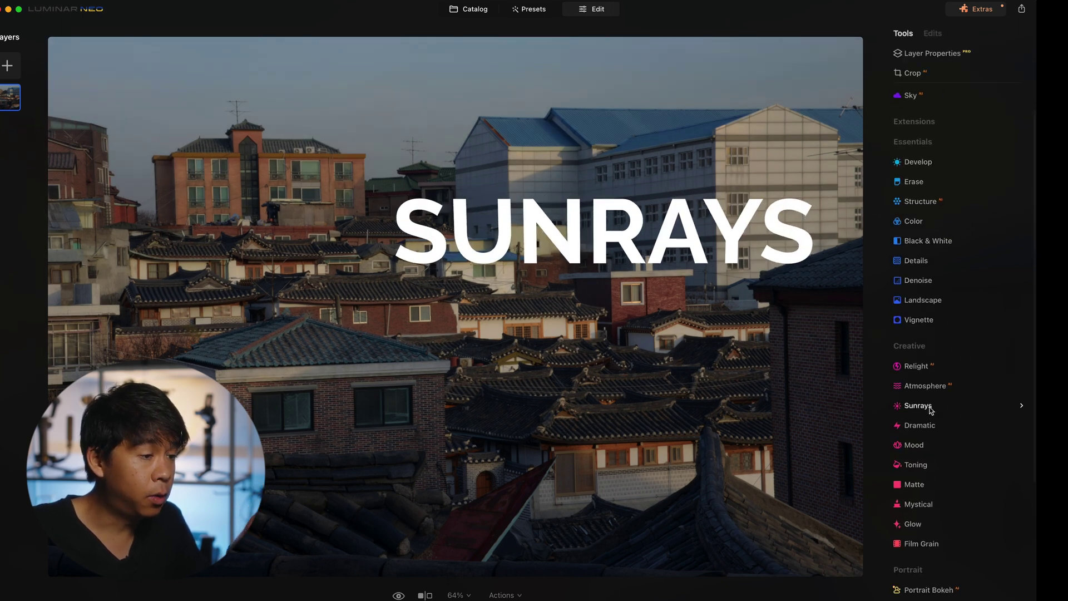
{"action": "left_click", "coordinate": [949, 359]}
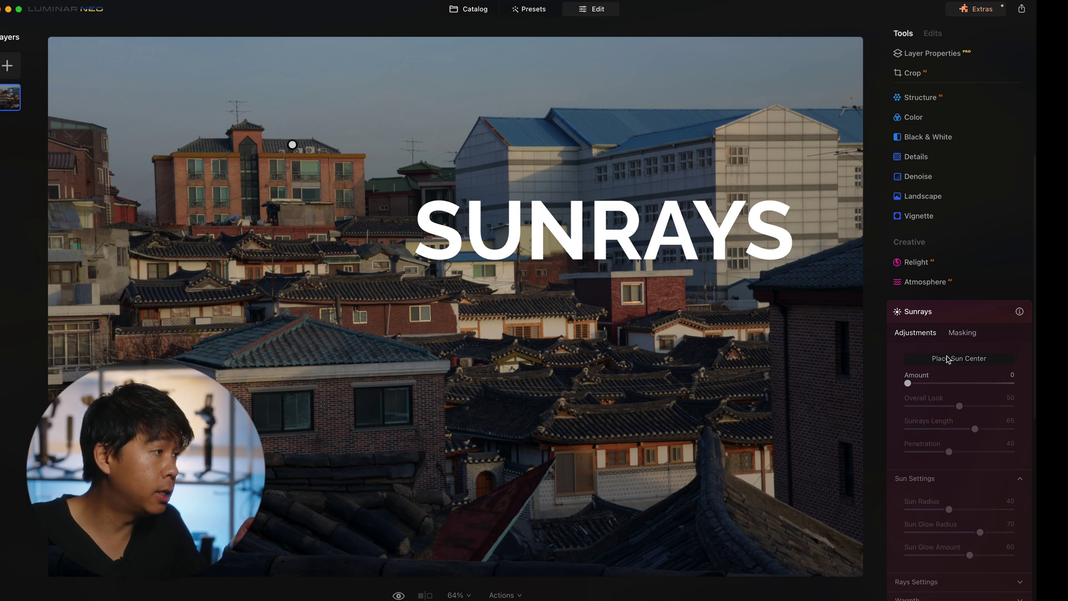
{"action": "left_click_drag", "start_coordinate": [291, 143], "coordinate": [166, 98]}
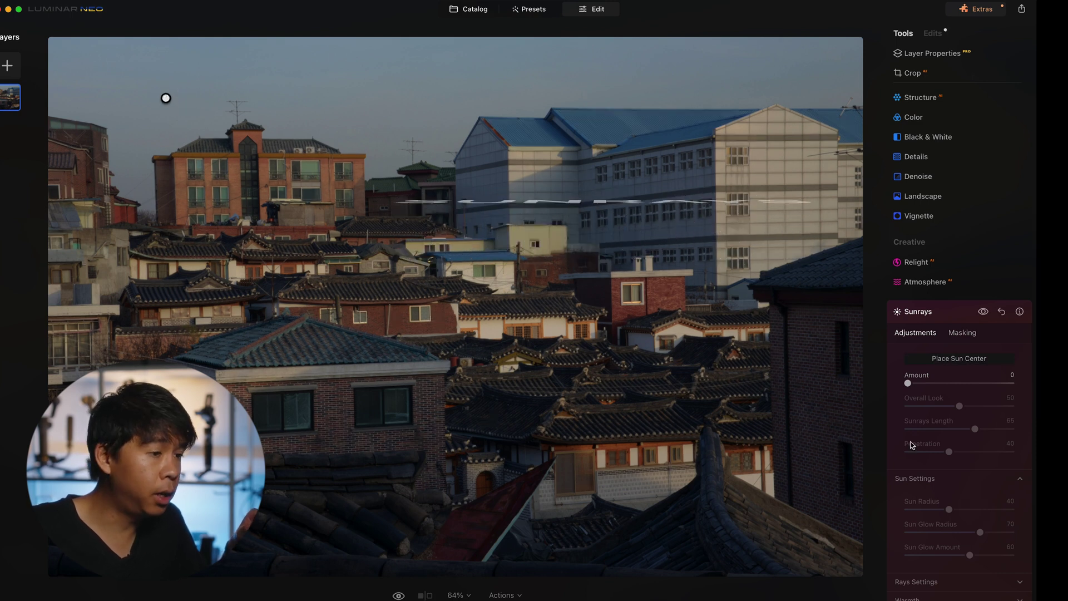
{"action": "mouse_move", "coordinate": [908, 383]}
{"action": "left_mouse_down"}
{"action": "mouse_move", "coordinate": [963, 383]}
{"action": "mouse_move", "coordinate": [924, 405]}
{"action": "mouse_move", "coordinate": [966, 405]}
{"action": "mouse_move", "coordinate": [930, 430]}
{"action": "mouse_move", "coordinate": [973, 430]}
{"action": "mouse_move", "coordinate": [921, 451]}
{"action": "mouse_move", "coordinate": [976, 451]}
{"action": "left_mouse_up"}
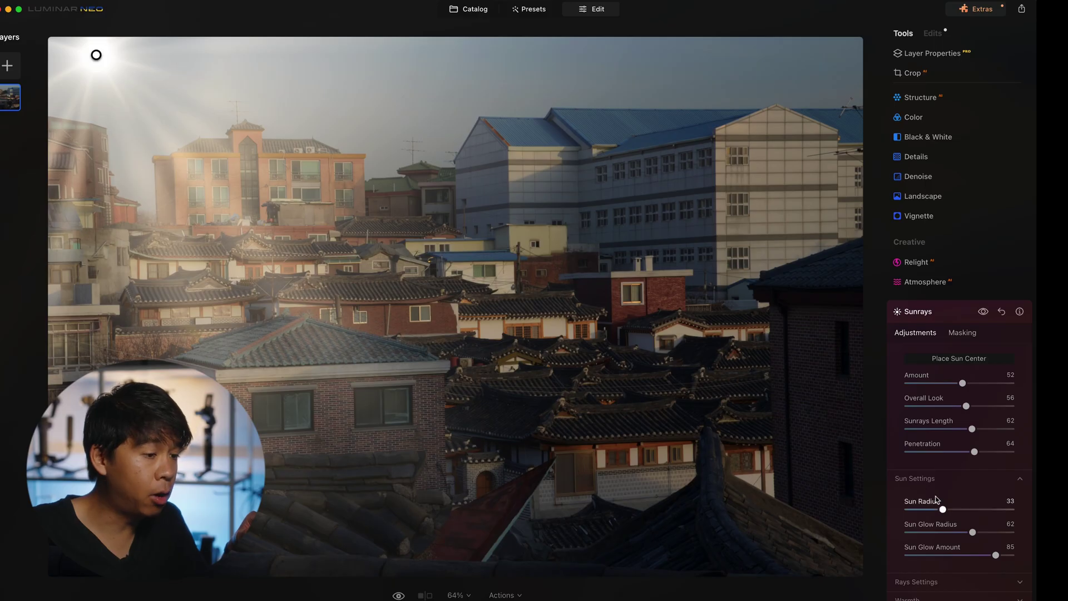
Expand the Warmth settings of the Sunrays tool to show the sun and sunrays warmth controls
{"action": "scroll", "coordinate": [958, 534], "scroll_direction": "down", "scroll_amount": 2}
{"action": "left_click", "coordinate": [964, 563]}
{"action": "scroll", "coordinate": [964, 557], "scroll_direction": "down", "scroll_amount": 3}
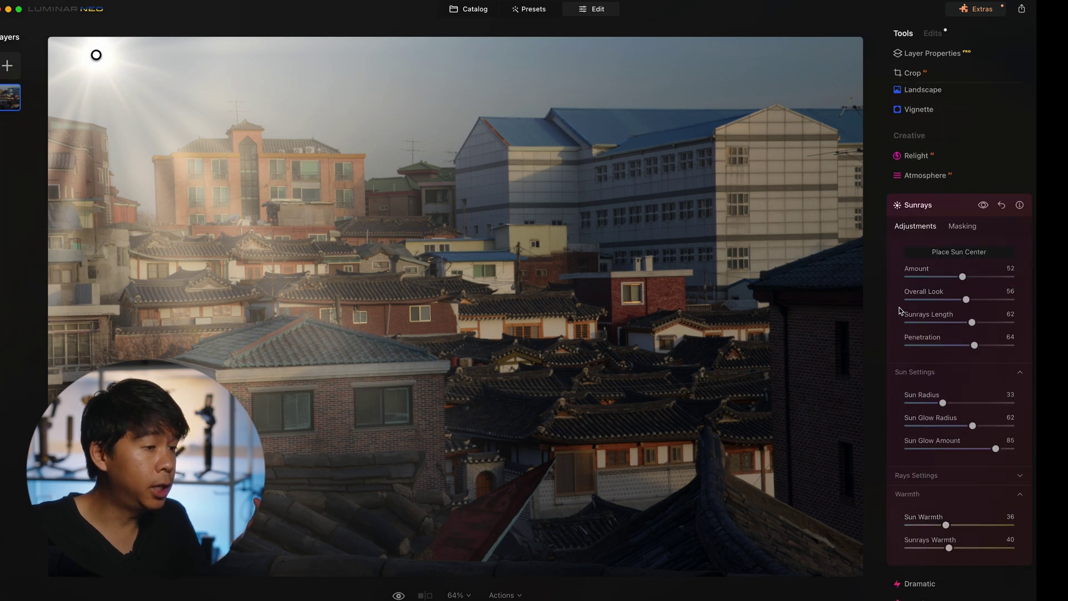
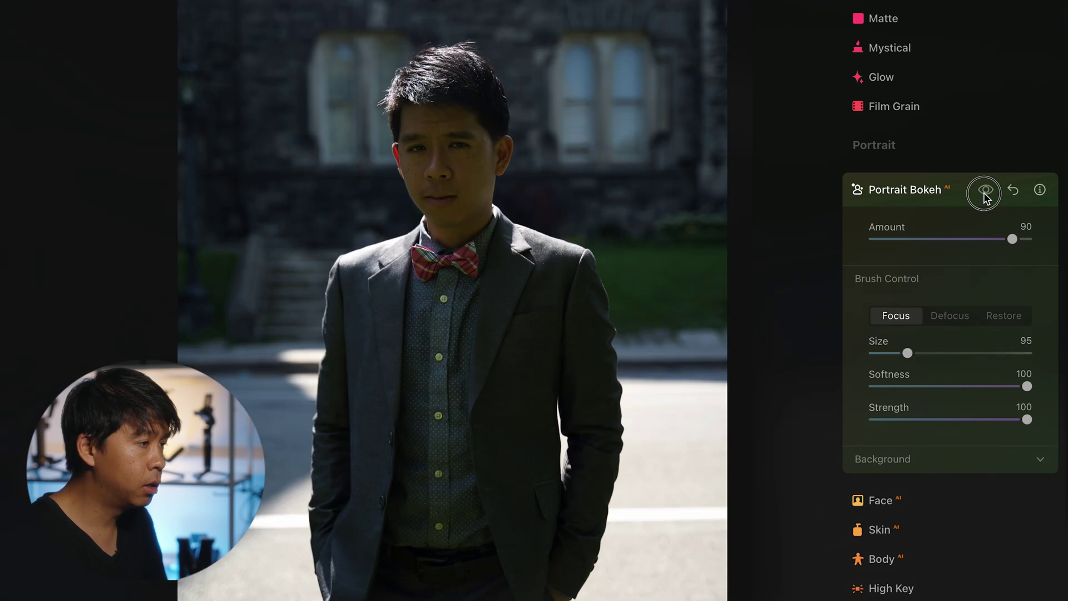
Compare the man's portrait with and without Portrait Bokeh and collapse that tool
{"action": "left_click", "coordinate": [985, 192]}
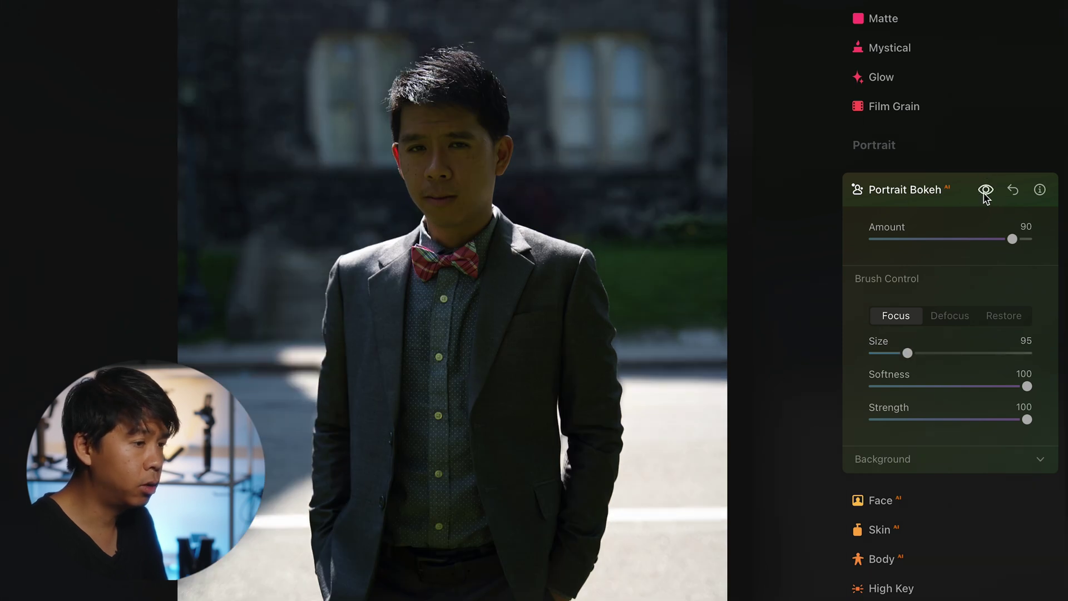
{"action": "left_click", "coordinate": [886, 190]}
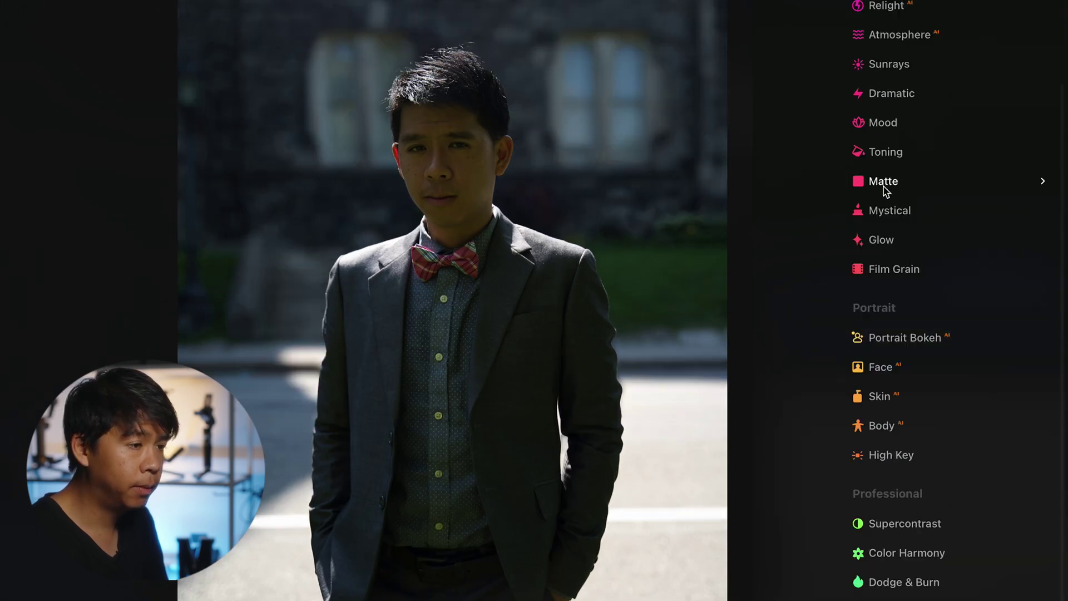
Try the Face tool's Face Light and Slim Face adjustments on the man's portrait
{"action": "left_click", "coordinate": [886, 370]}
{"action": "scroll", "coordinate": [916, 316], "scroll_direction": "down", "scroll_amount": 5}
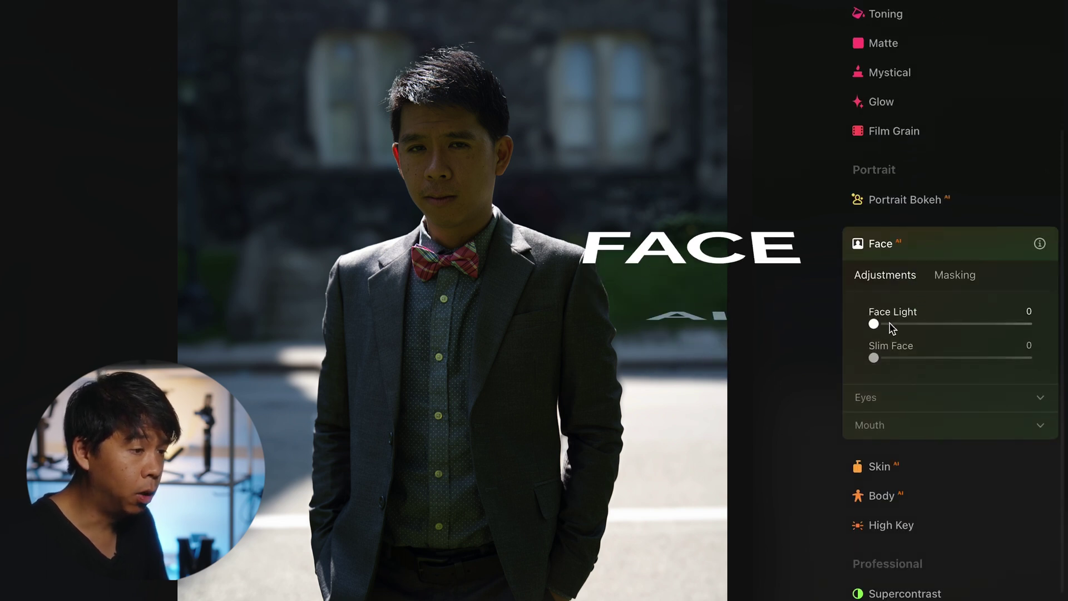
{"action": "left_click_drag", "start_coordinate": [872, 325], "coordinate": [1005, 365]}
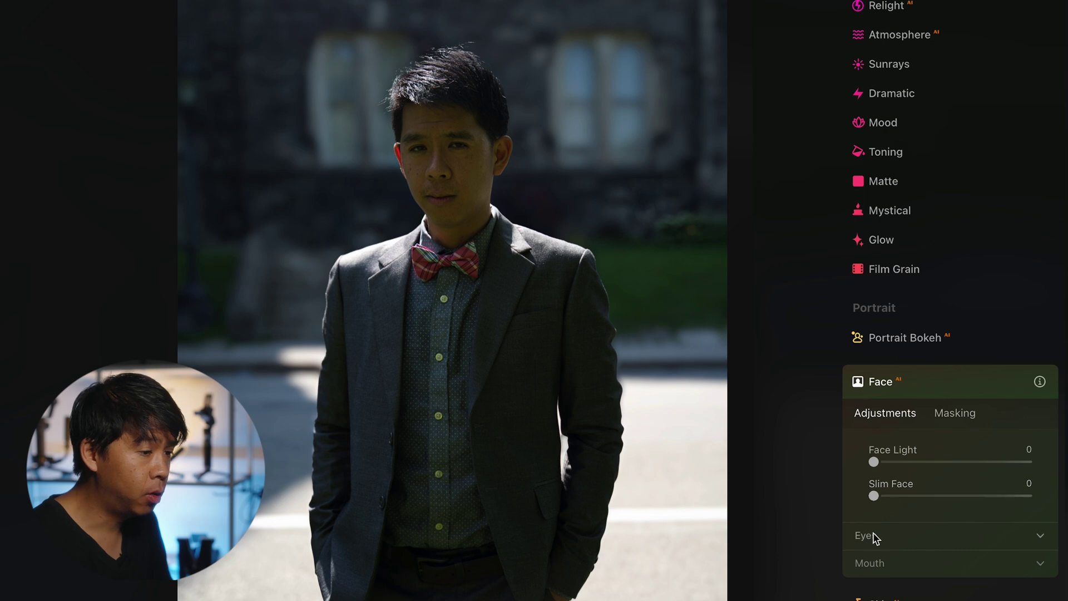
Adjust the man's eyes up close with the Face tool, setting Iris Flare to 62 and Iris Visibility to 68
{"action": "left_click", "coordinate": [874, 535]}
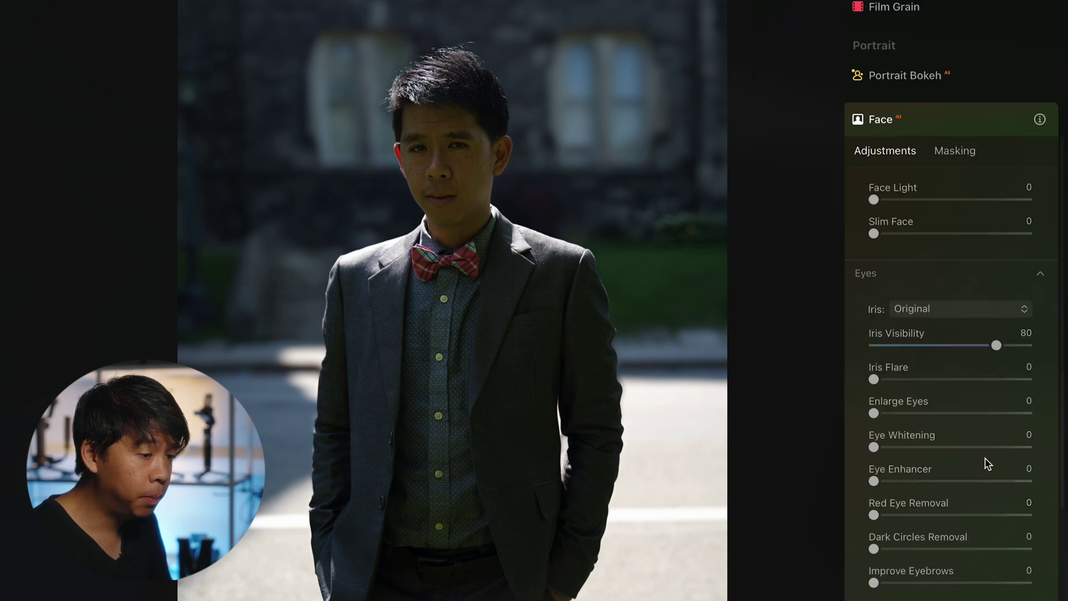
{"action": "left_click", "coordinate": [438, 174]}
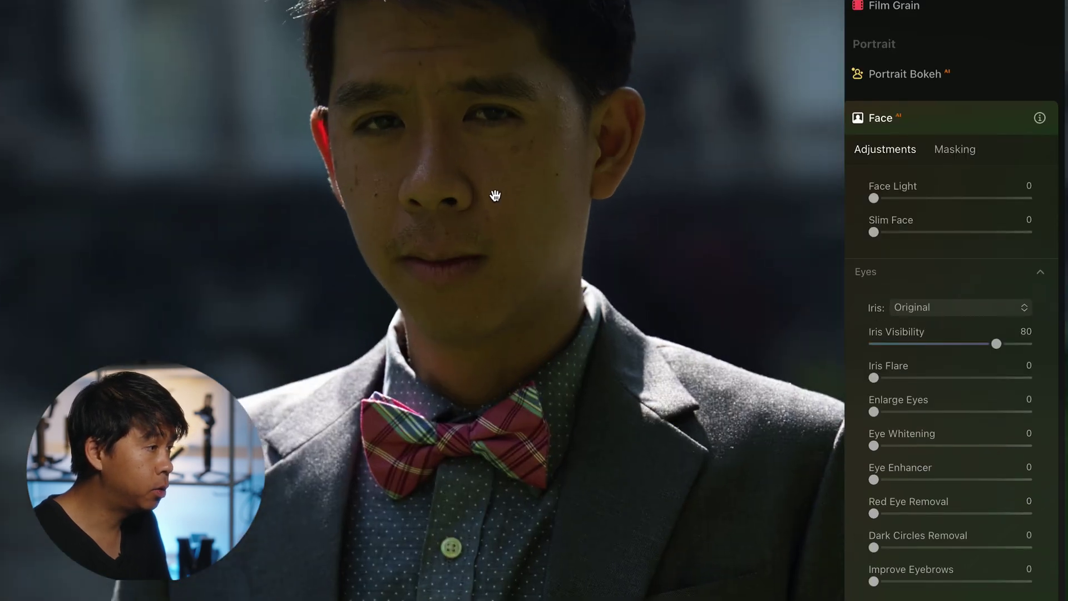
{"action": "left_click_drag", "start_coordinate": [996, 344], "coordinate": [948, 345]}
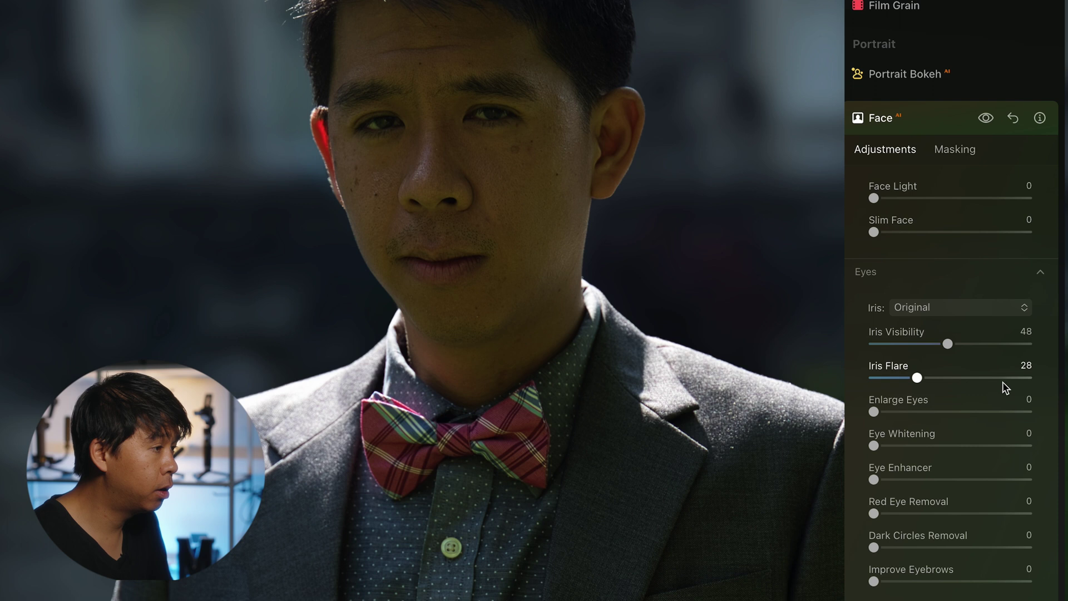
{"action": "left_click", "coordinate": [973, 378]}
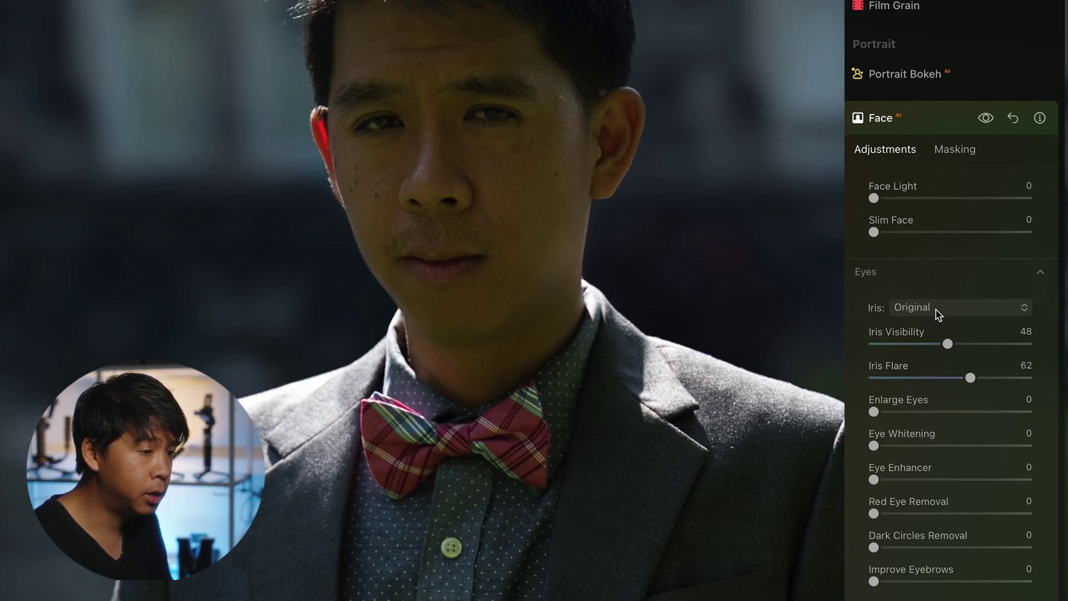
{"action": "left_click", "coordinate": [979, 345]}
Browse the iris options and try the Grey and Cat irises on the man's eyes
{"action": "left_click", "coordinate": [924, 307]}
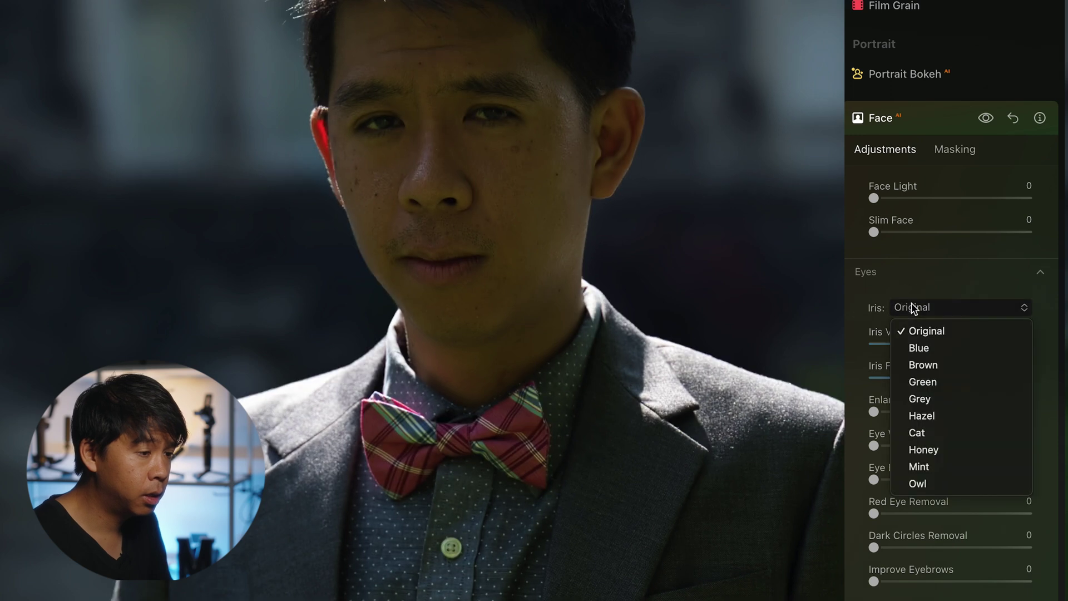
{"action": "left_click", "coordinate": [937, 305]}
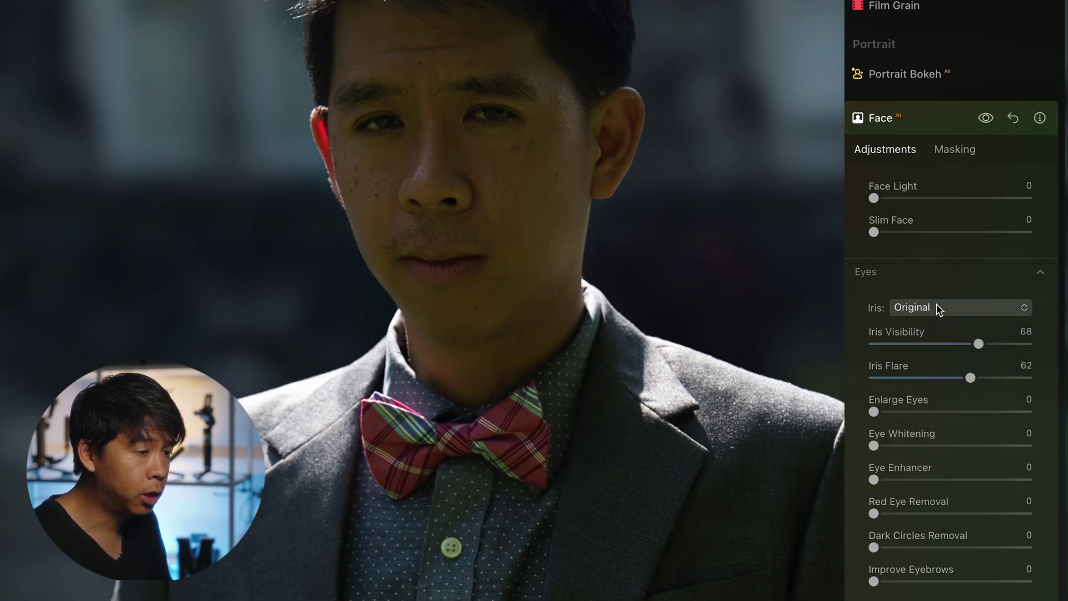
{"action": "left_click", "coordinate": [937, 305]}
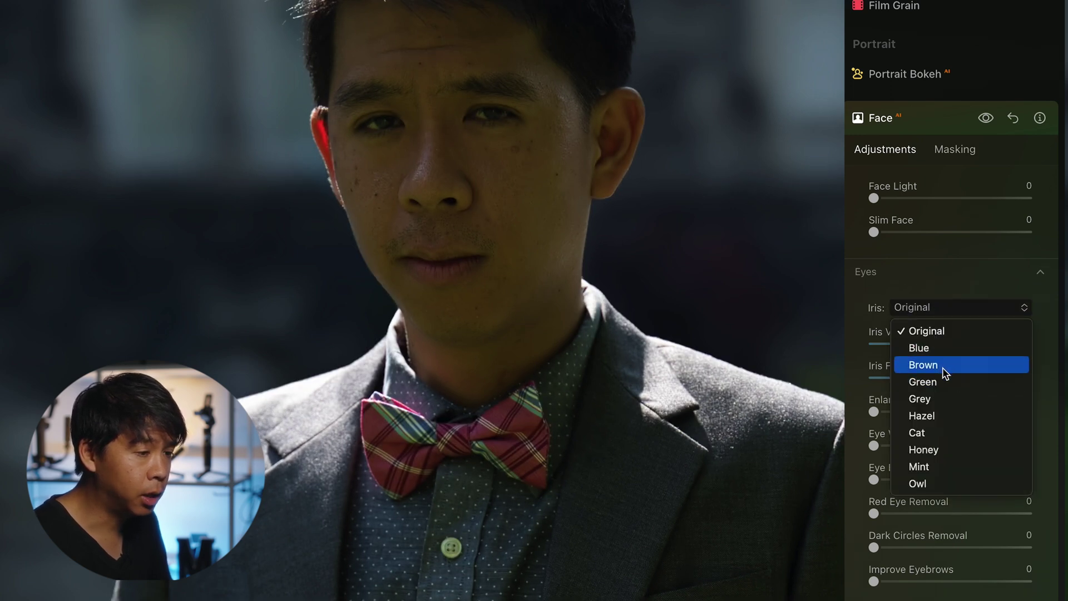
{"action": "left_click", "coordinate": [962, 484]}
{"action": "left_click", "coordinate": [921, 308]}
{"action": "key", "text": "Escape"}
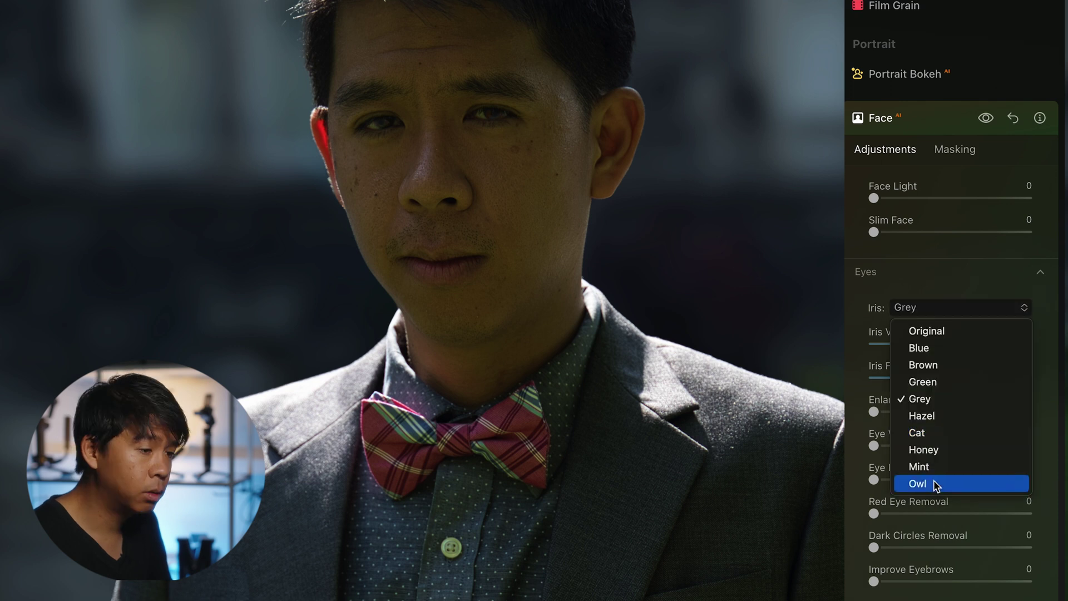
{"action": "left_click", "coordinate": [938, 436]}
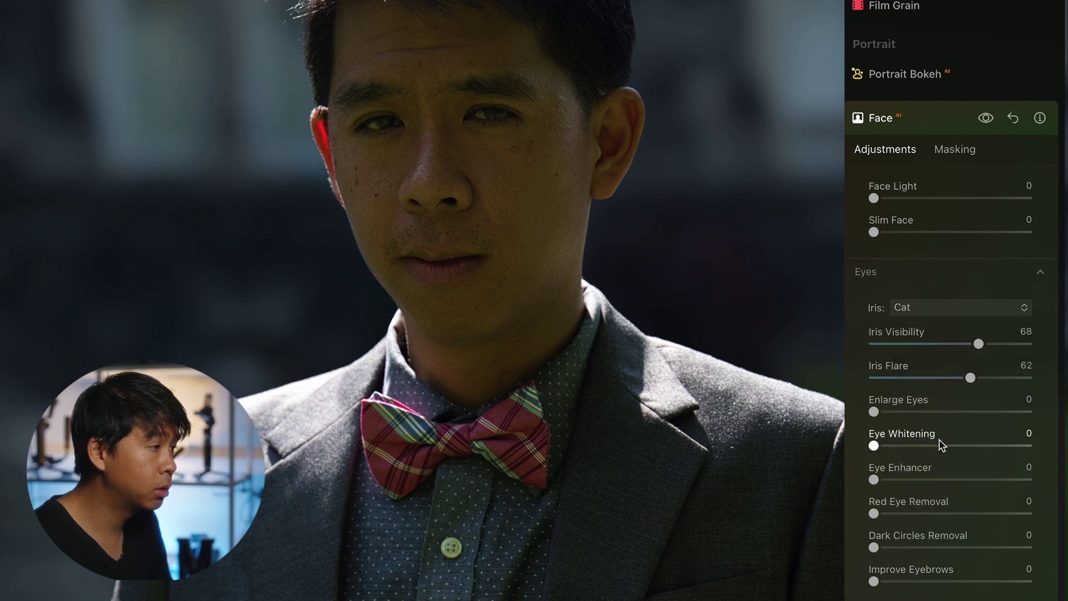
Restore the iris to Original and set Iris Visibility to 84
{"action": "left_click", "coordinate": [933, 309]}
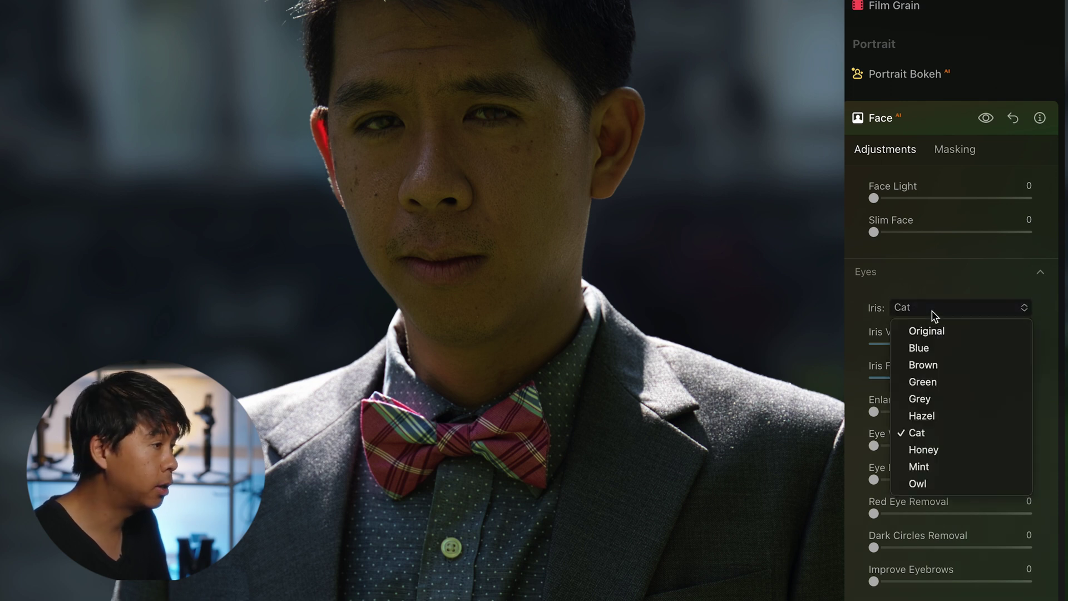
{"action": "left_click", "coordinate": [942, 333]}
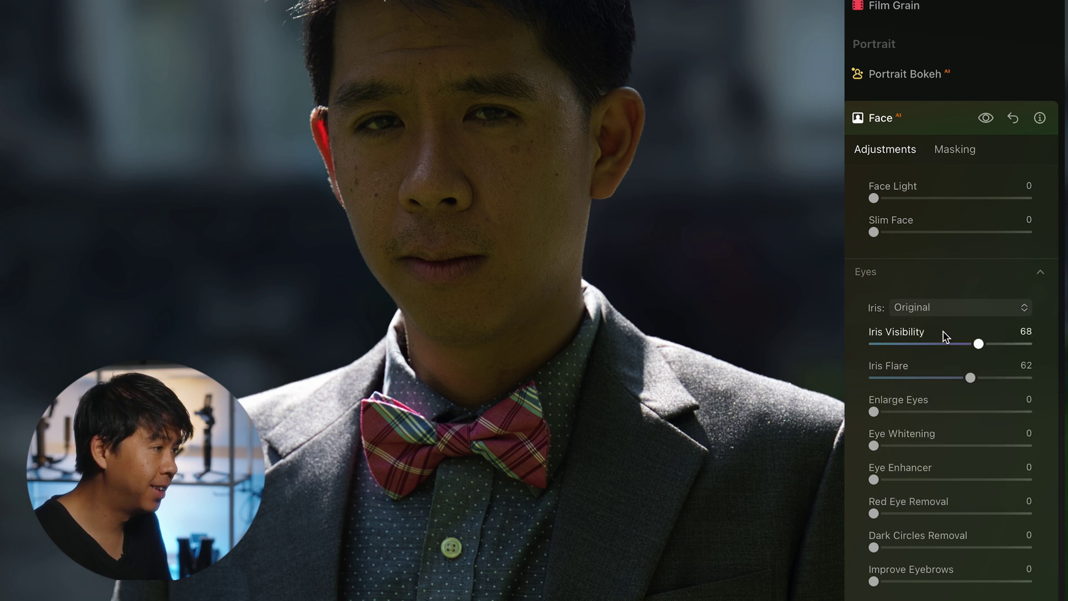
{"action": "left_click", "coordinate": [1005, 345]}
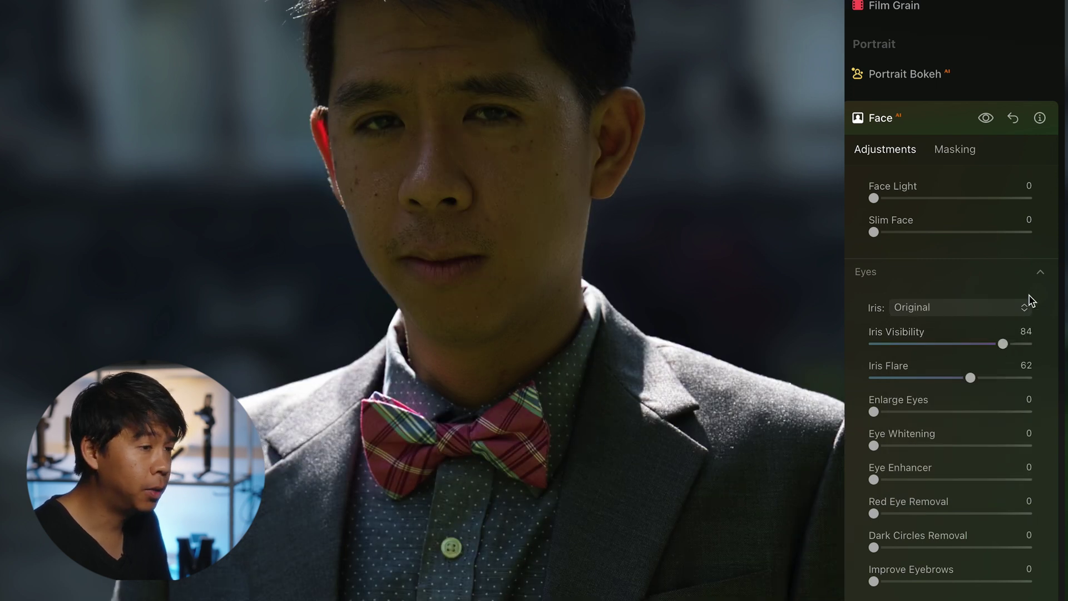
Set Eye Enhancer to 42, Dark Circles Removal to 49 and Improve Eyebrows to 36, and check the Face tool's Mouth options
{"action": "scroll", "coordinate": [989, 120], "scroll_direction": "down", "scroll_amount": 1}
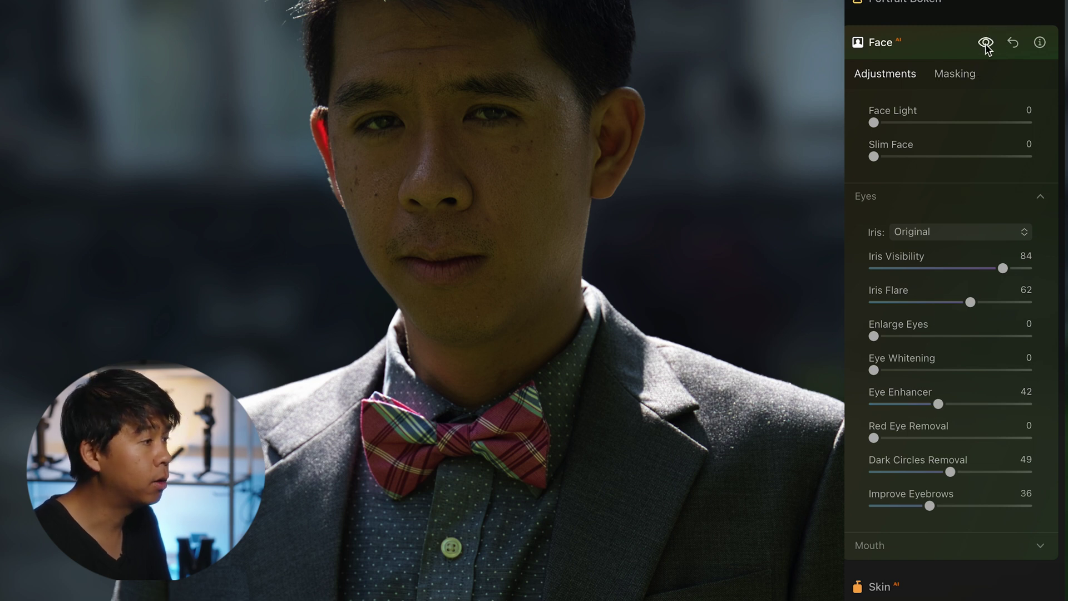
{"action": "left_click", "coordinate": [989, 546]}
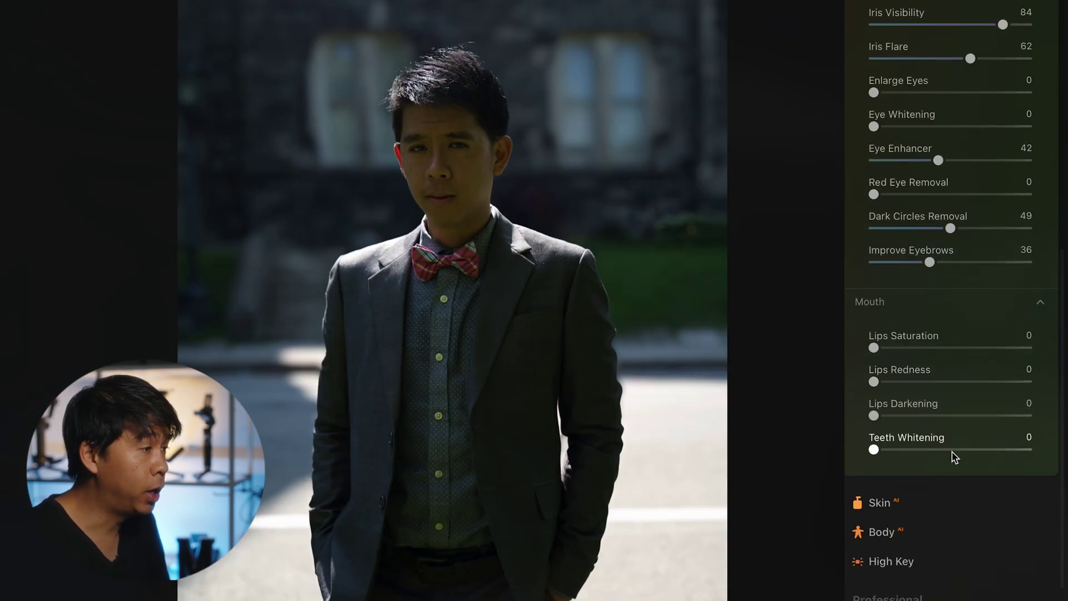
{"action": "left_click", "coordinate": [1041, 306]}
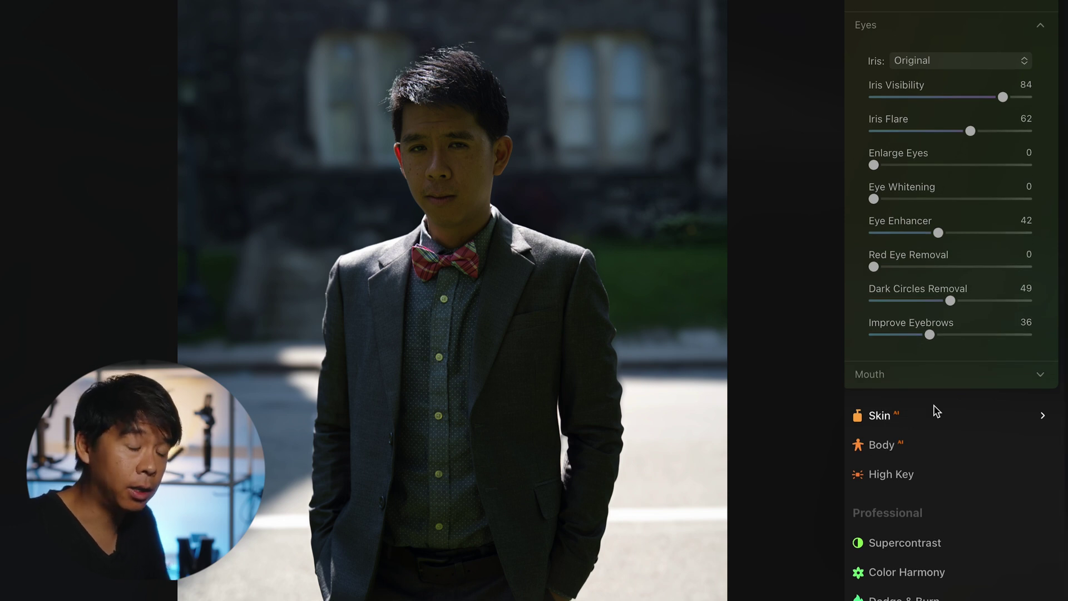
Reshape the man's figure with the Body tool, setting Shape to 30 and Abdomen to 51
{"action": "left_click_drag", "start_coordinate": [472, 183], "coordinate": [577, 305]}
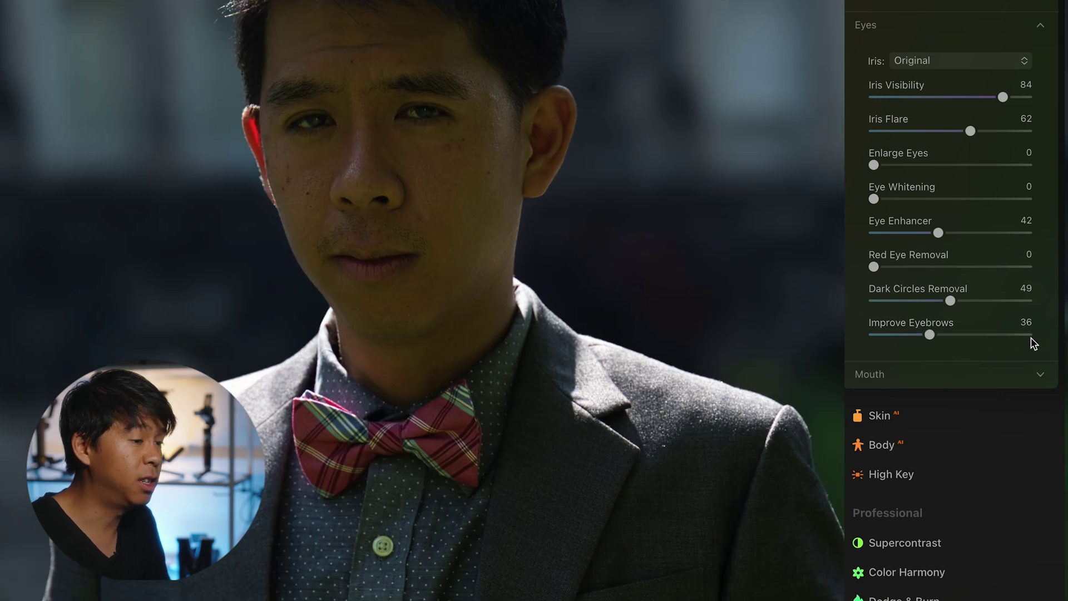
{"action": "scroll", "coordinate": [982, 358], "scroll_direction": "down", "scroll_amount": 1}
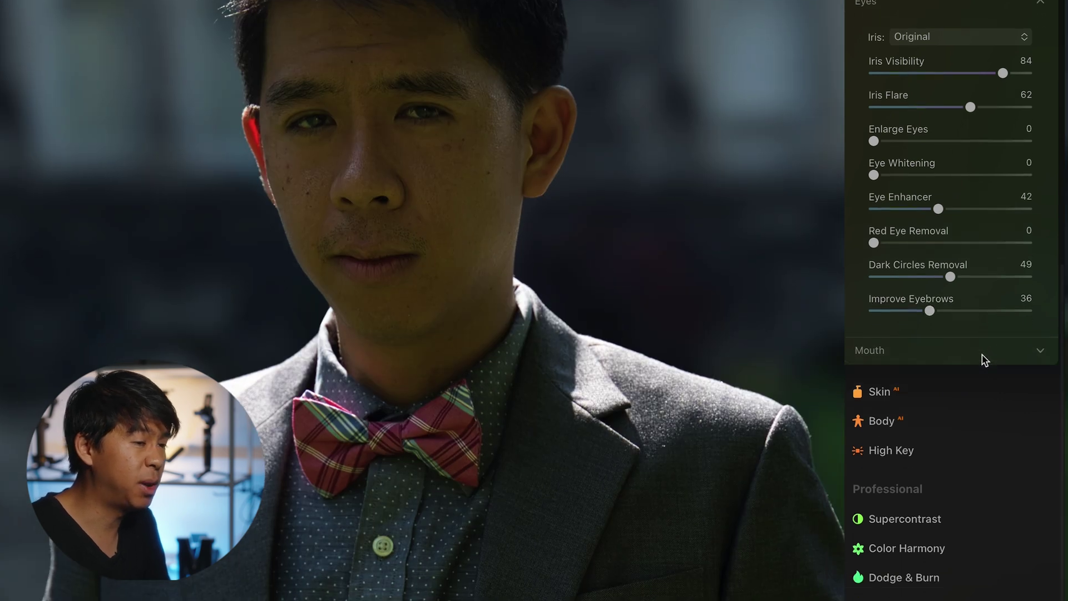
{"action": "left_click", "coordinate": [884, 427]}
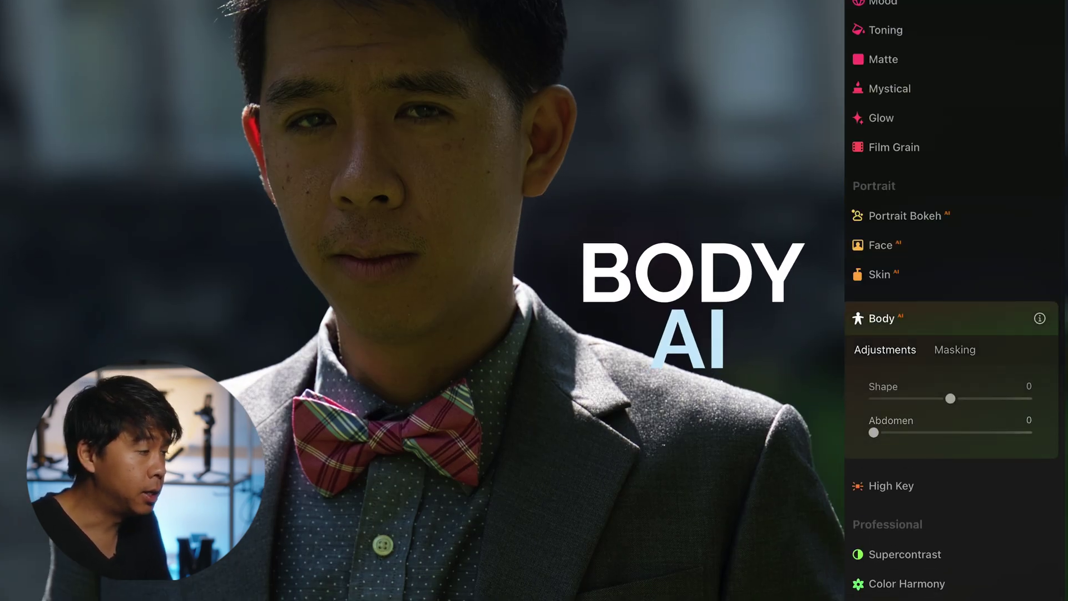
{"action": "left_click", "coordinate": [786, 383]}
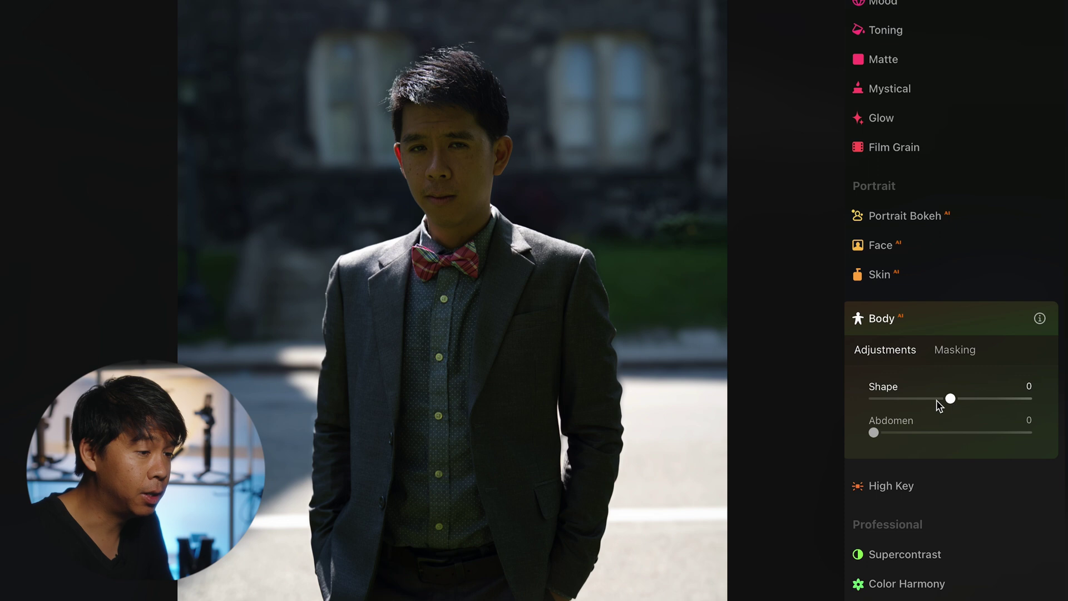
{"action": "left_click_drag", "start_coordinate": [938, 405], "coordinate": [937, 403]}
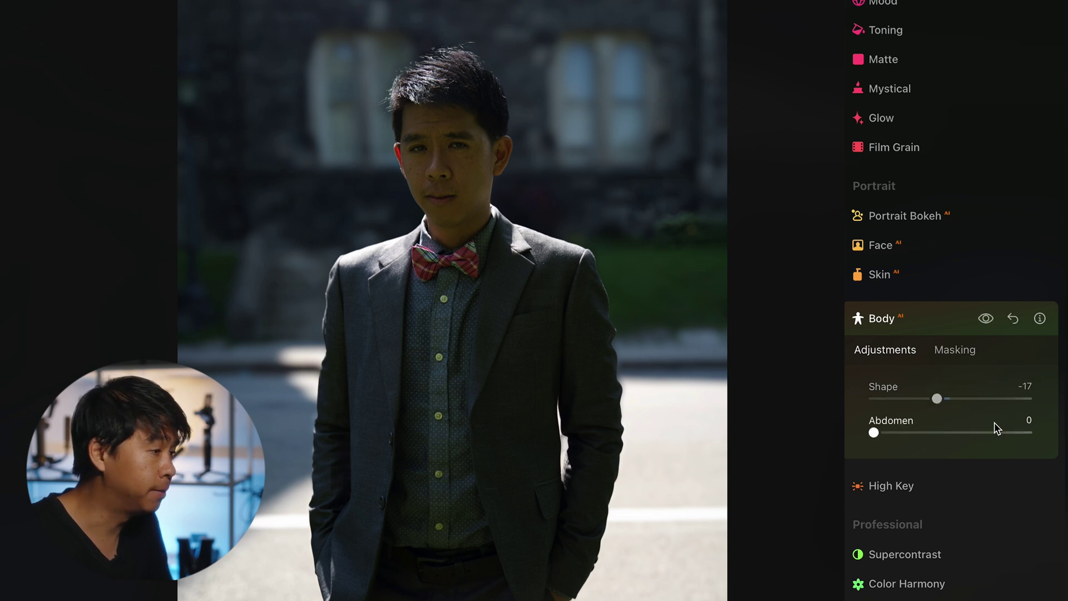
{"action": "left_click", "coordinate": [964, 398]}
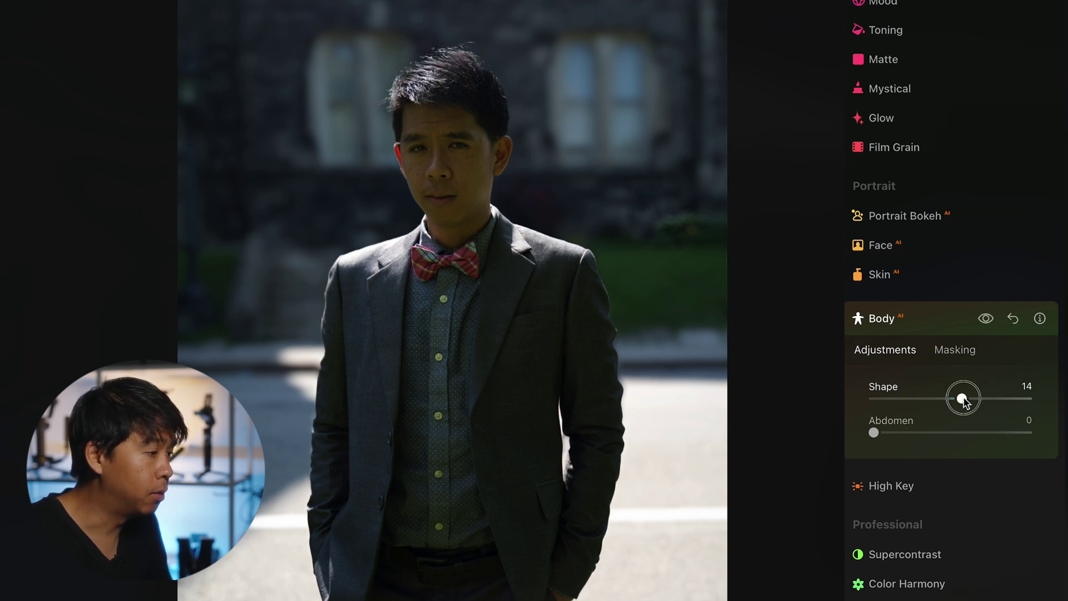
{"action": "left_click", "coordinate": [977, 399]}
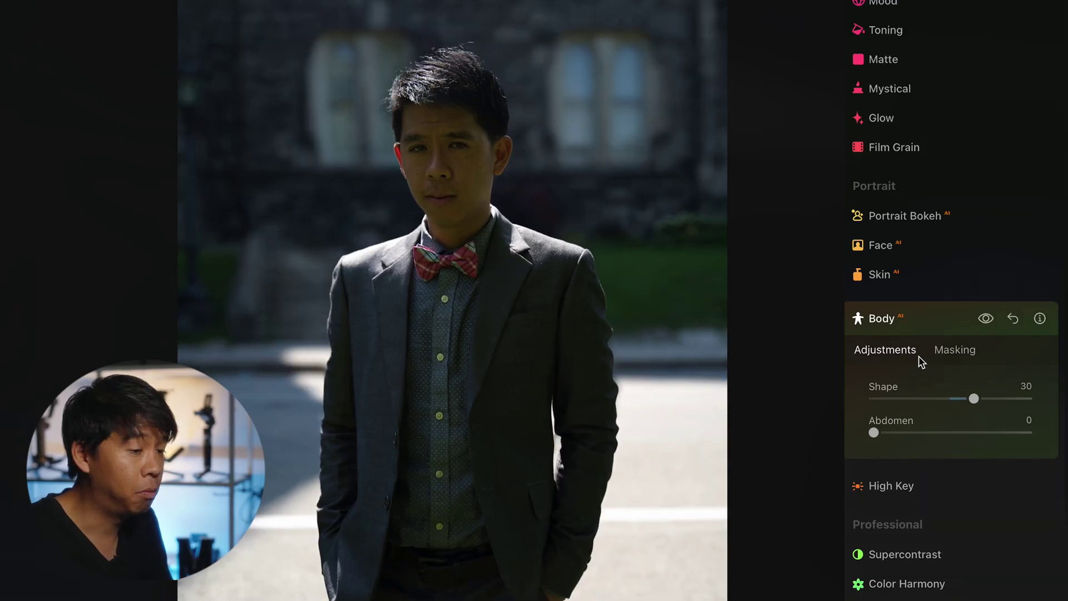
{"action": "left_click_drag", "start_coordinate": [898, 435], "coordinate": [954, 433]}
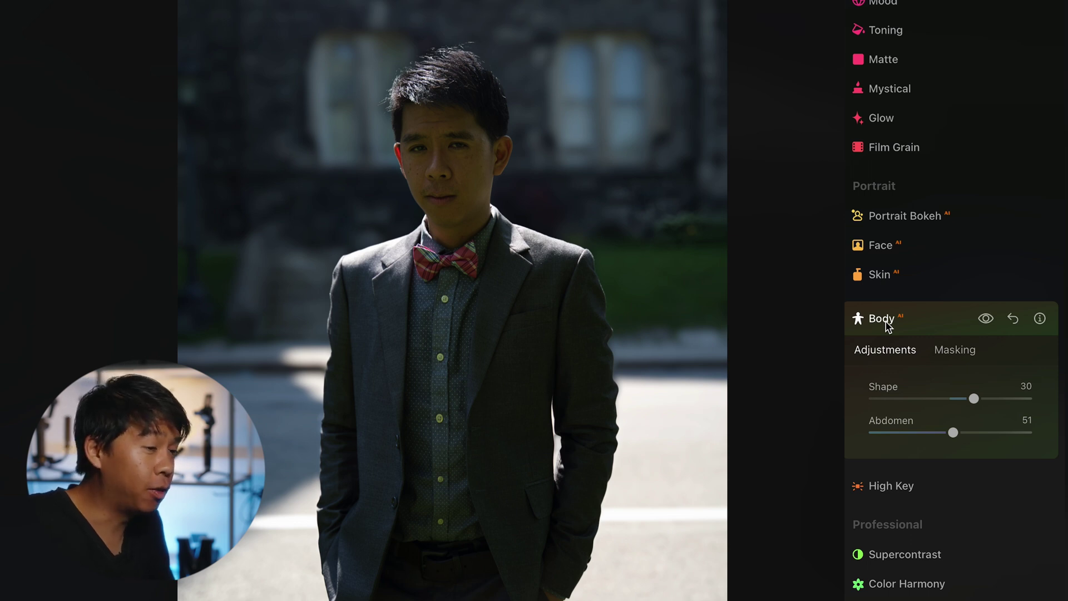
{"action": "left_click", "coordinate": [889, 325]}
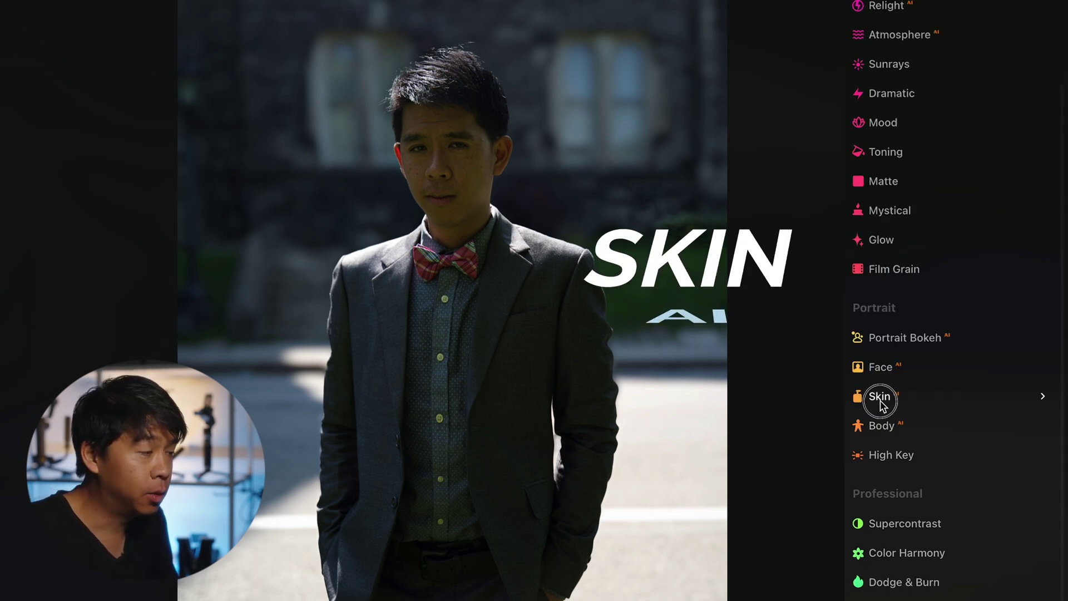
Smooth the man's face with the Skin tool at an Amount of 46 and compare it with the unsmoothed version
{"action": "left_click", "coordinate": [881, 399]}
{"action": "scroll", "coordinate": [453, 174], "scroll_direction": "up", "scroll_amount": 3}
{"action": "scroll", "coordinate": [487, 202], "scroll_direction": "up", "scroll_amount": 2}
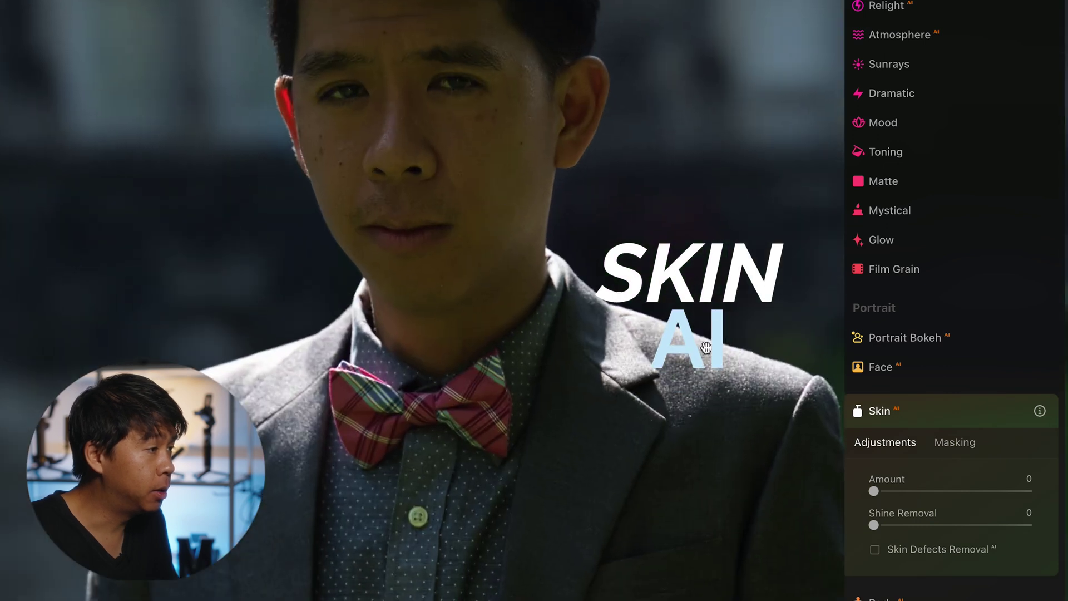
{"action": "scroll", "coordinate": [928, 476], "scroll_direction": "down", "scroll_amount": 5}
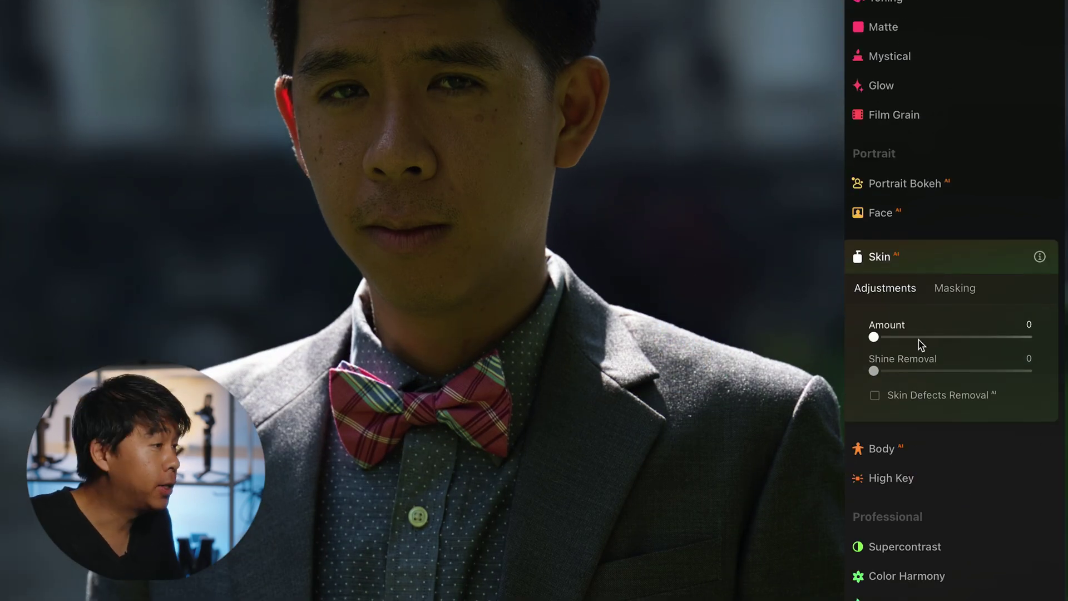
{"action": "left_click", "coordinate": [901, 337]}
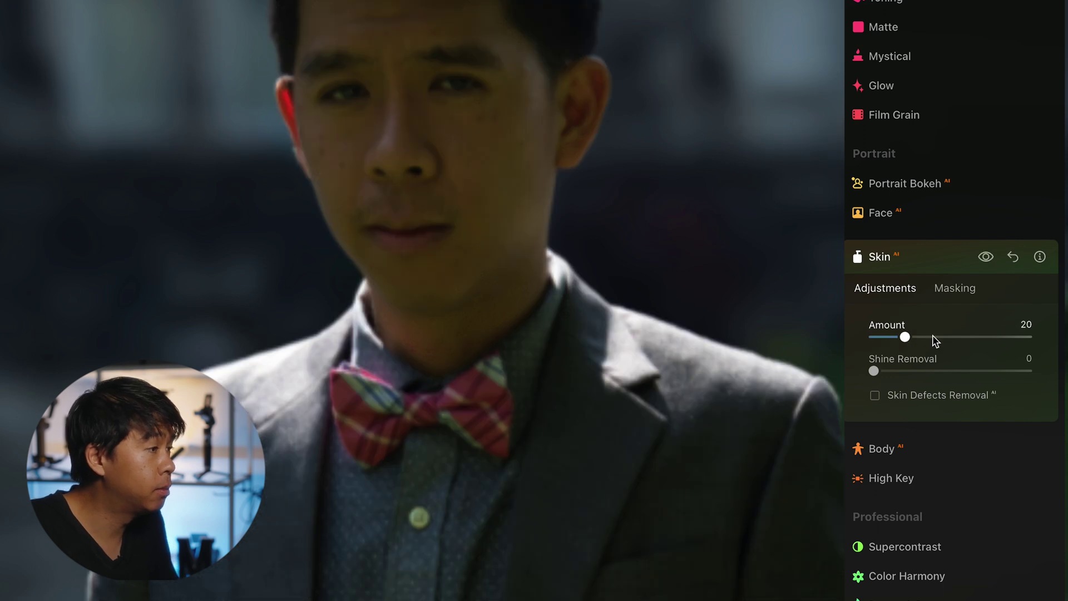
{"action": "left_click", "coordinate": [988, 336]}
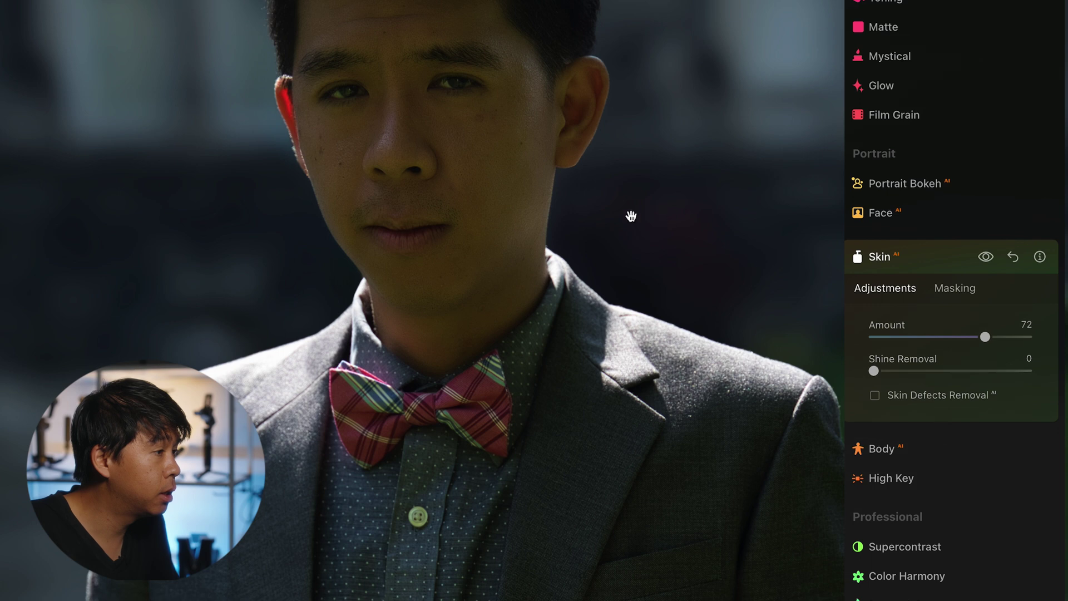
{"action": "left_click_drag", "start_coordinate": [494, 160], "coordinate": [533, 227]}
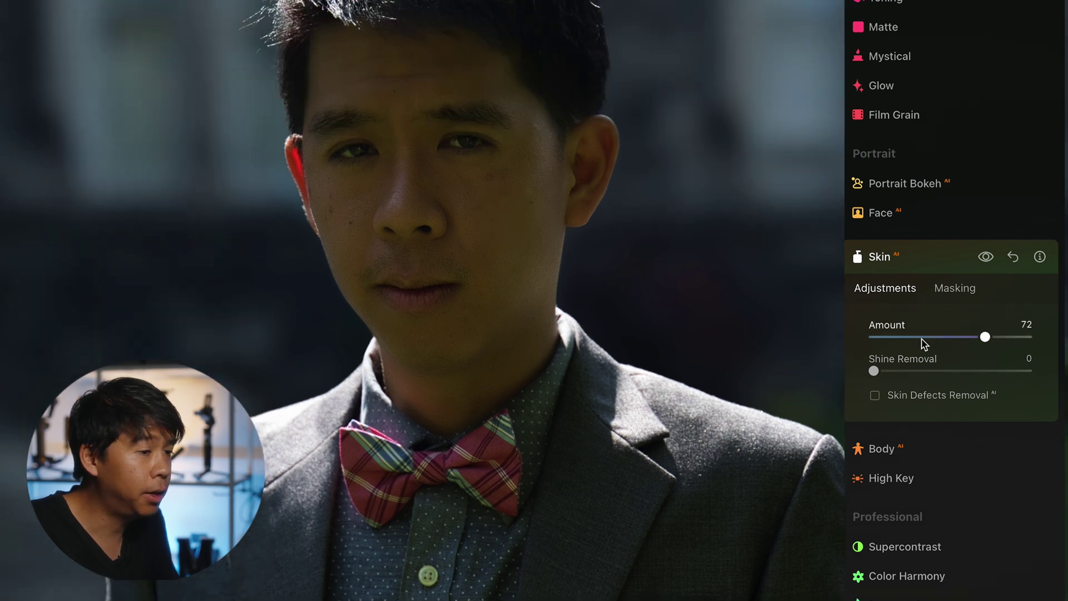
{"action": "left_click", "coordinate": [947, 337]}
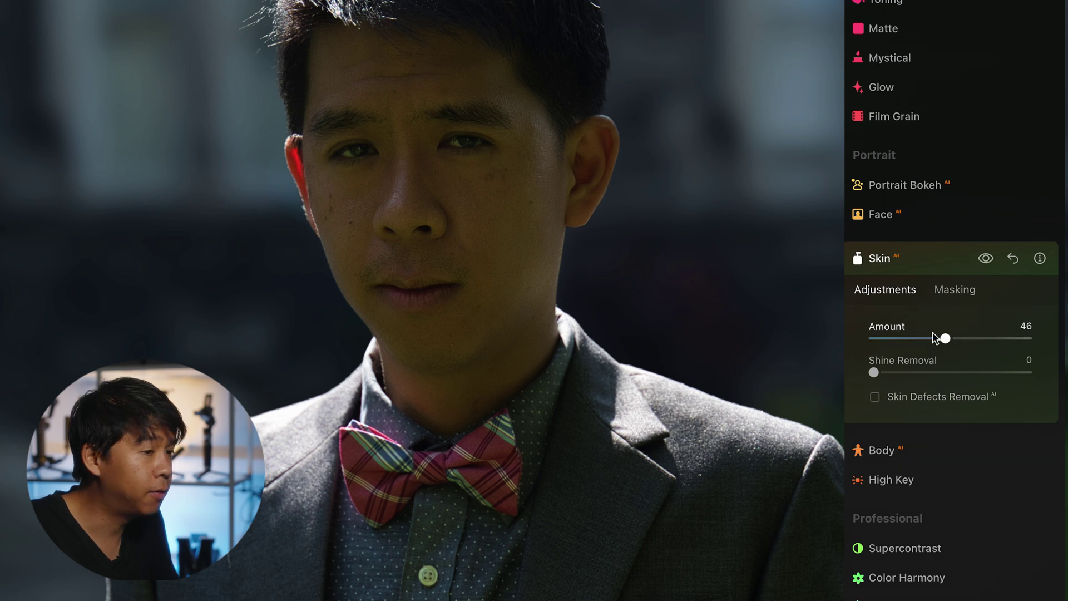
{"action": "left_click", "coordinate": [986, 258]}
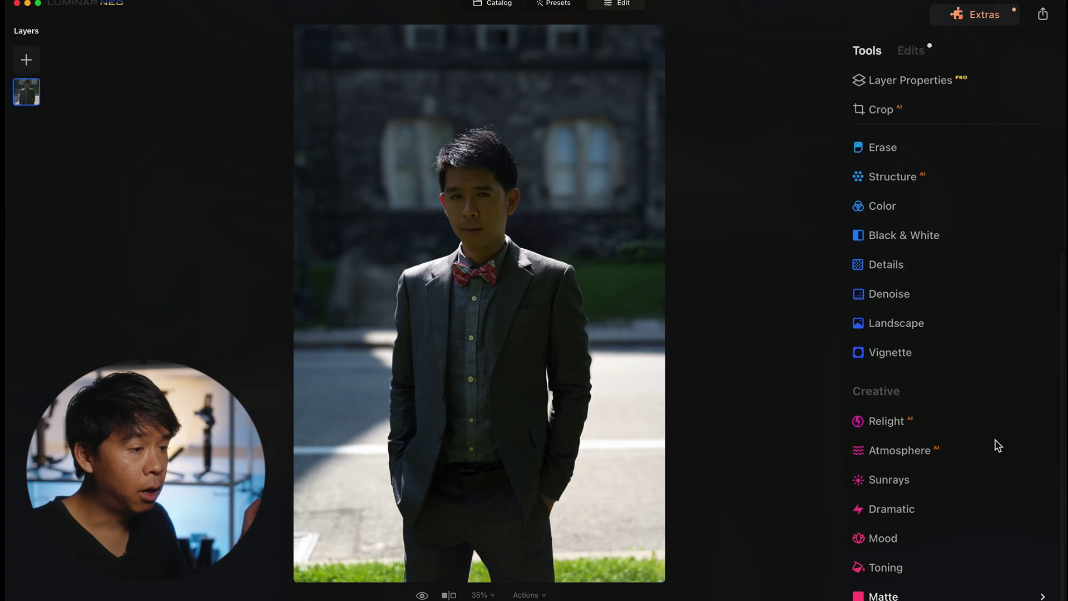
Look over the Noiseless, Supersharp and Magic Light extensions in the tool list
{"action": "scroll", "coordinate": [996, 439], "scroll_direction": "up", "scroll_amount": 5}
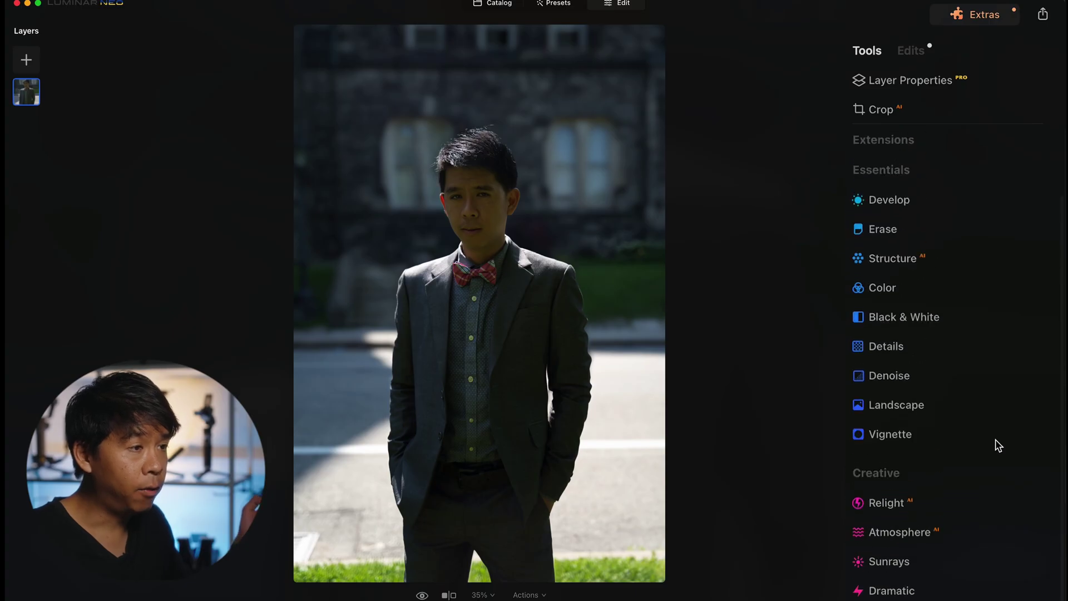
{"action": "left_click", "coordinate": [874, 246]}
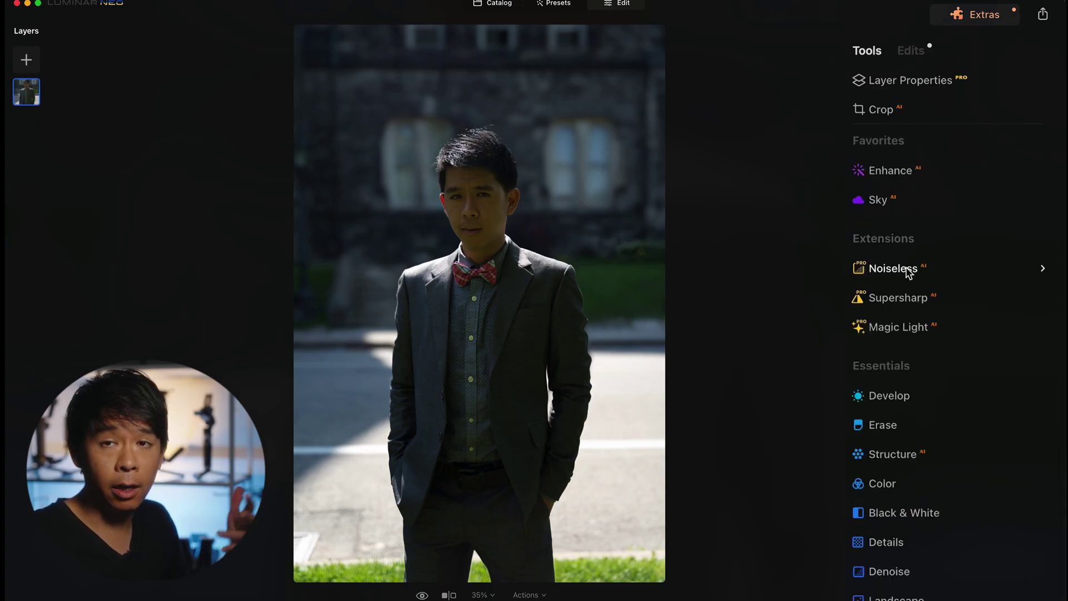
{"action": "left_click", "coordinate": [916, 299]}
{"action": "mouse_move", "coordinate": [1040, 314]}
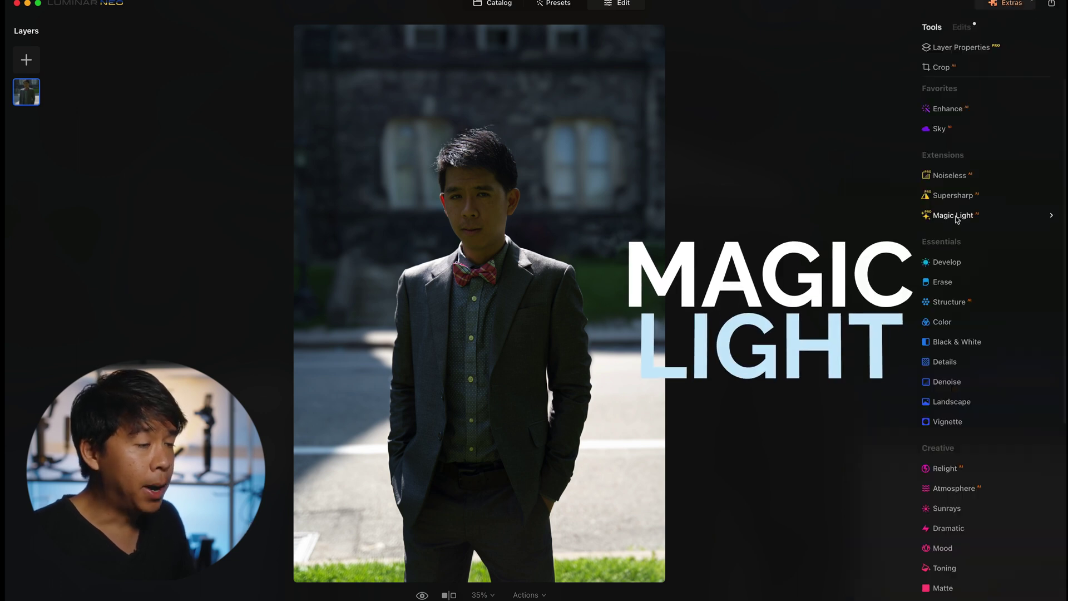
{"action": "scroll", "coordinate": [1018, 303], "scroll_direction": "down", "scroll_amount": 3}
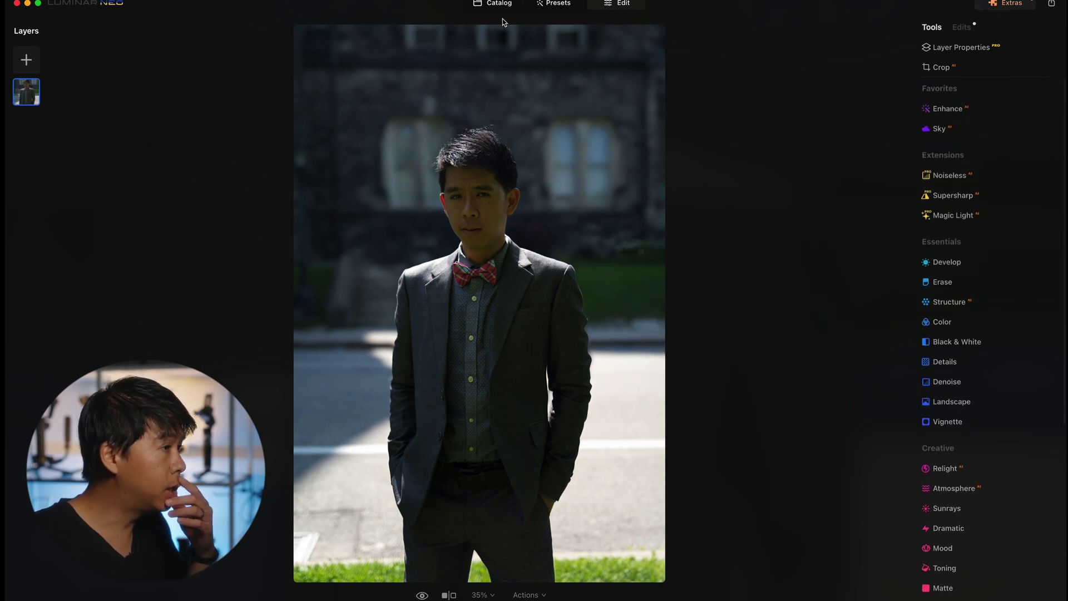
Open the night-time city street photo with car light trails from the catalog for editing
{"action": "left_click", "coordinate": [495, 4]}
{"action": "double_click", "coordinate": [342, 413]}
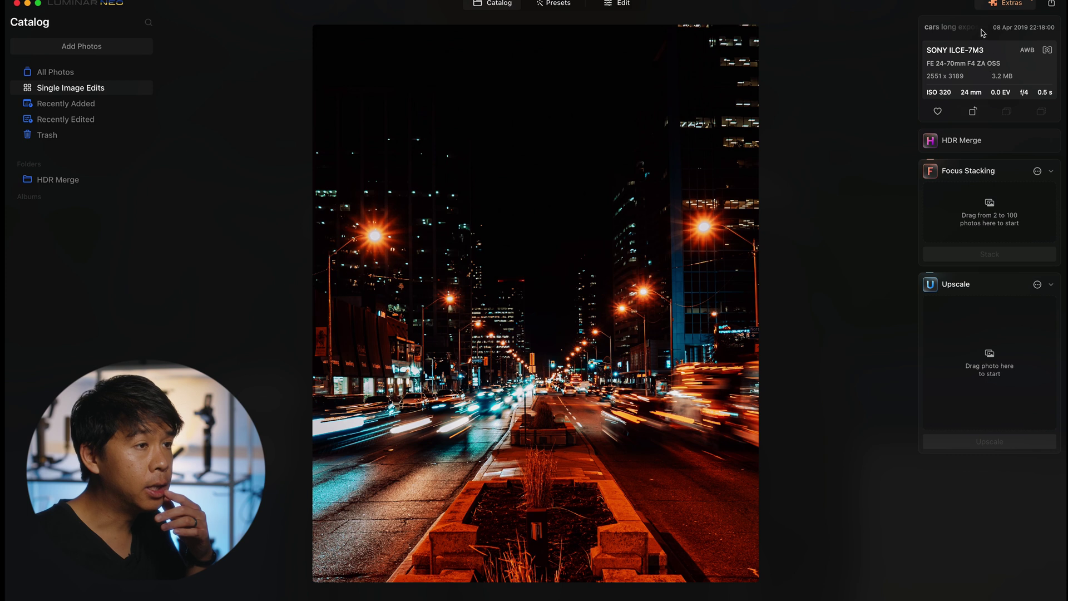
{"action": "left_click", "coordinate": [624, 6]}
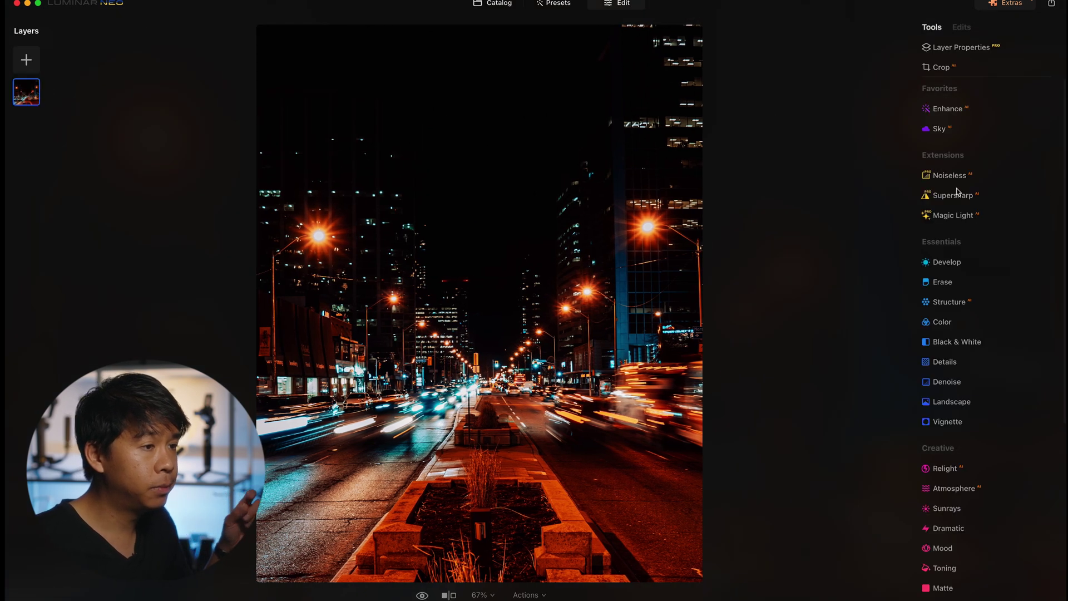
Apply Magic Light to the street lights at Intensity 47 and read the tool's description
{"action": "left_click", "coordinate": [954, 215]}
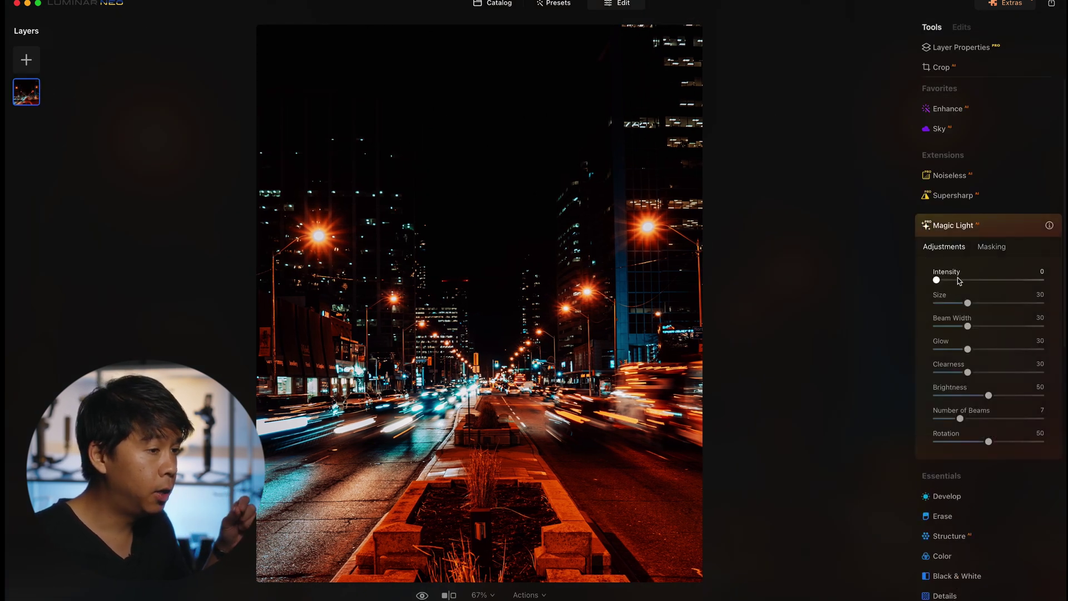
{"action": "left_click_drag", "start_coordinate": [961, 282], "coordinate": [985, 280]}
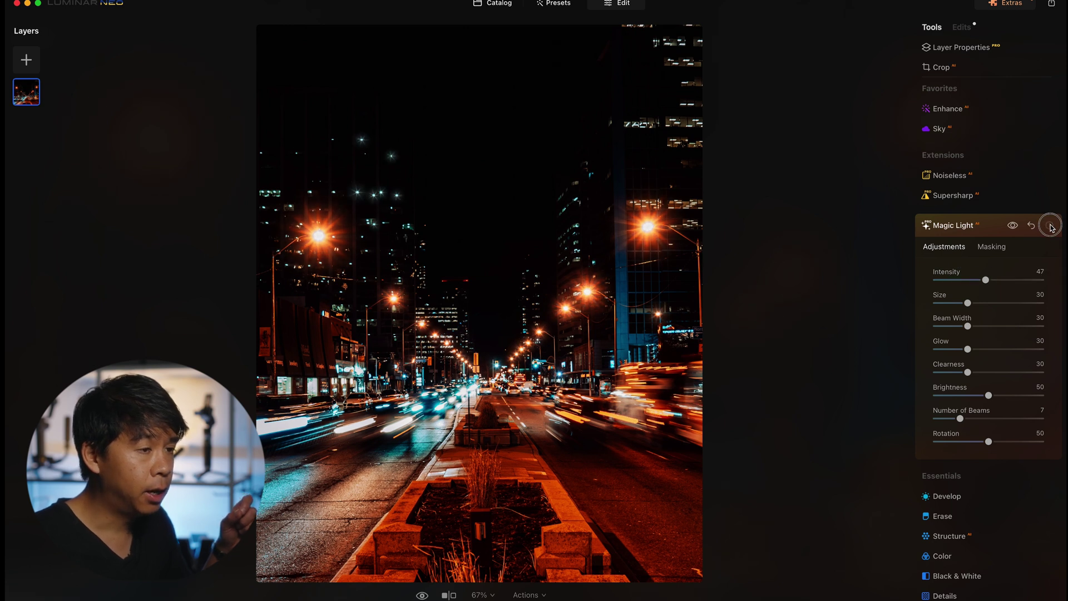
{"action": "left_click", "coordinate": [1052, 226]}
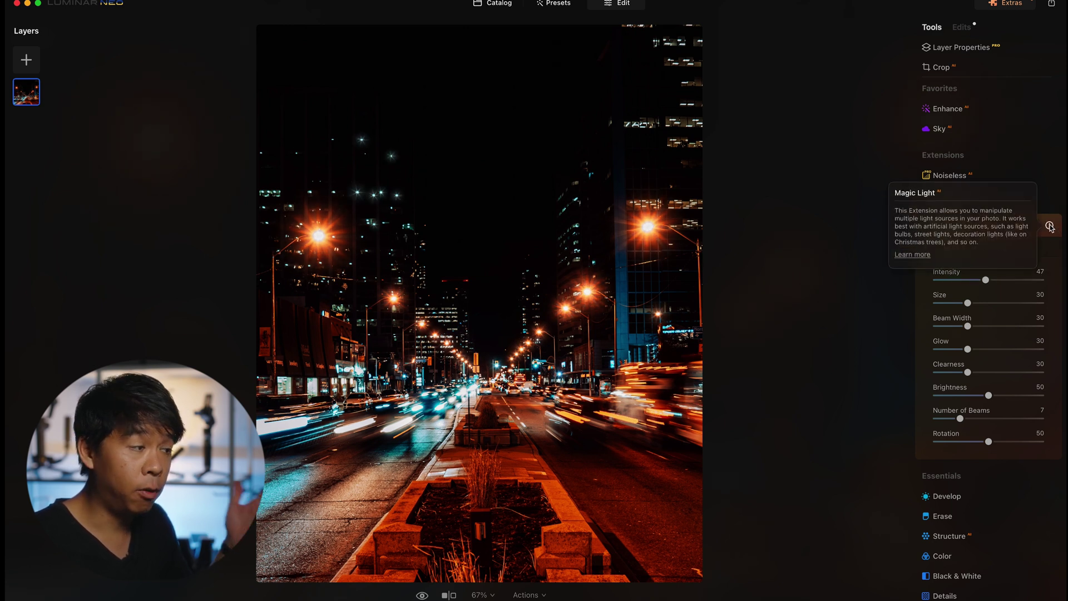
{"action": "left_click", "coordinate": [1050, 226]}
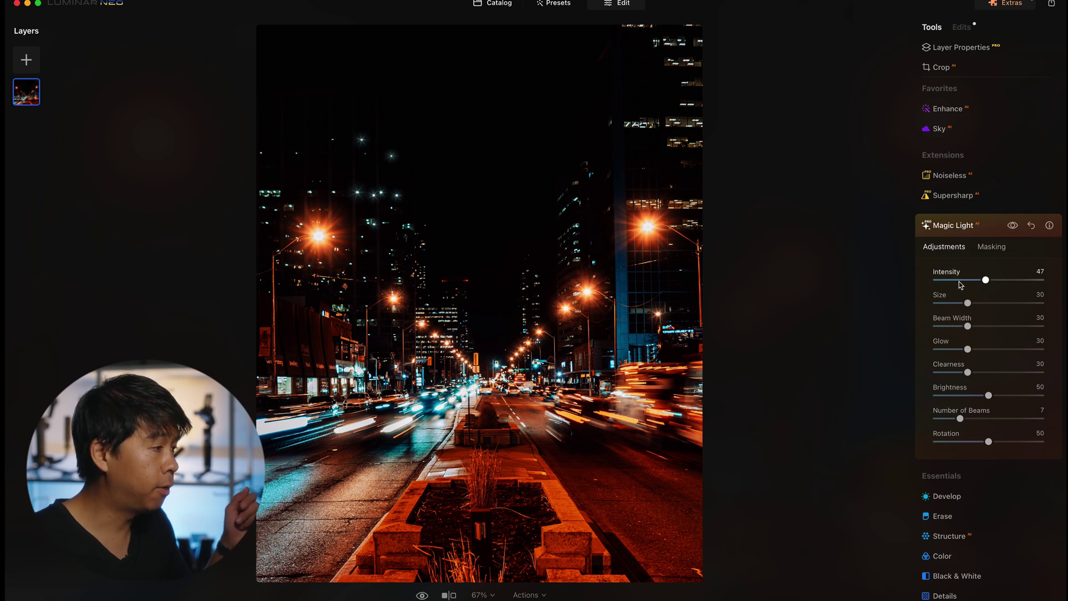
Refine the Magic Light effect by adjusting its intensity, size and clearness and raising its brightness
{"action": "left_click", "coordinate": [960, 282]}
{"action": "left_click_drag", "start_coordinate": [961, 280], "coordinate": [984, 280]}
{"action": "left_click_drag", "start_coordinate": [967, 303], "coordinate": [956, 372]}
{"action": "left_click_drag", "start_coordinate": [989, 396], "coordinate": [1031, 395]}
{"action": "left_click", "coordinate": [979, 225]}
{"action": "scroll", "coordinate": [979, 278], "scroll_direction": "down", "scroll_amount": 8}
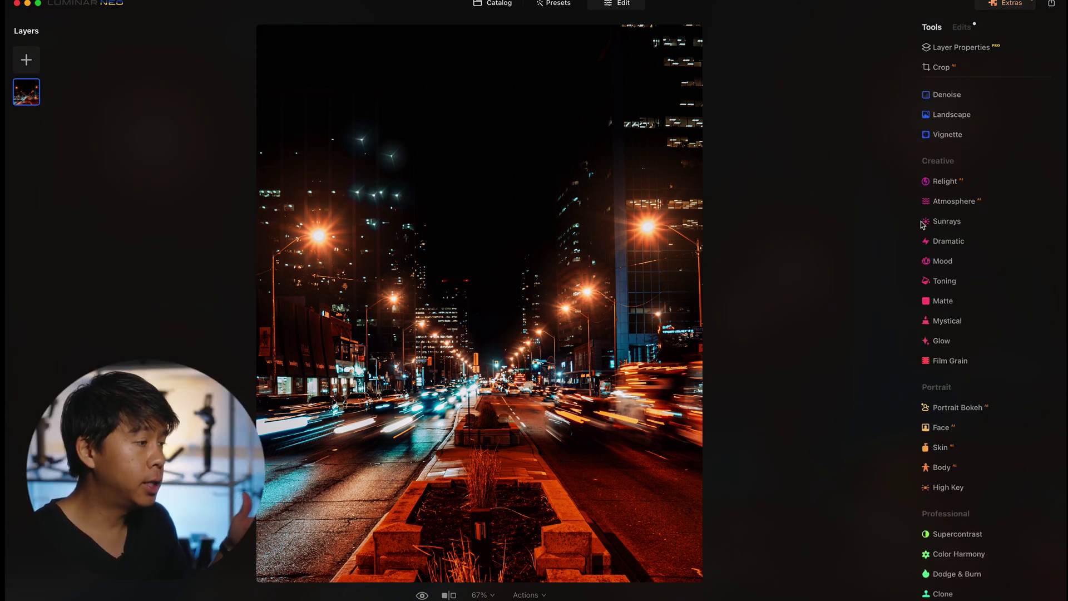
Review the list of available extensions and close it
{"action": "left_click", "coordinate": [1011, 7]}
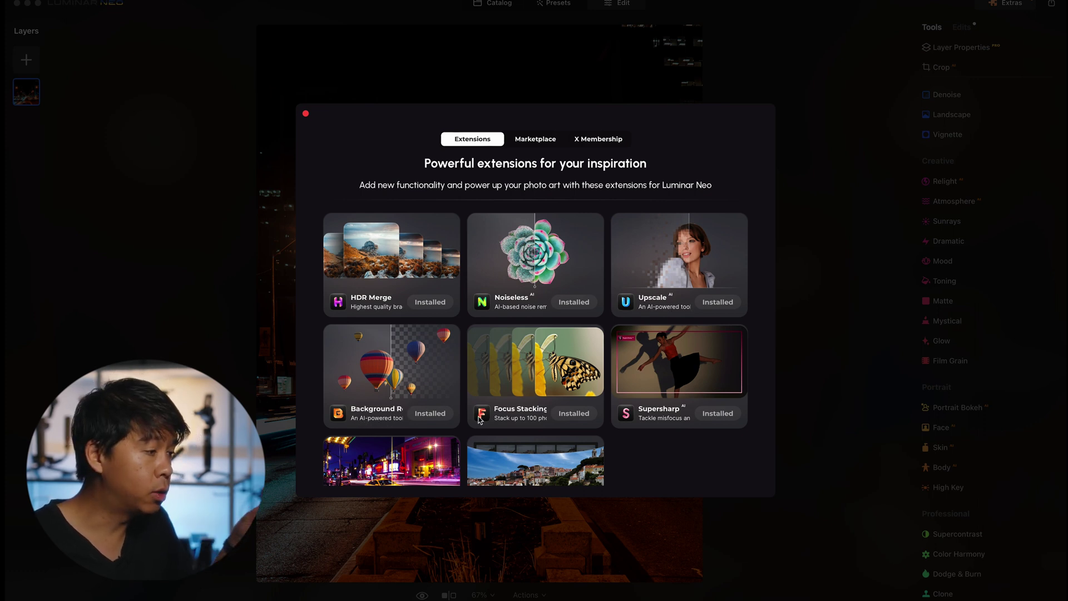
{"action": "scroll", "coordinate": [525, 418], "scroll_direction": "down", "scroll_amount": 2}
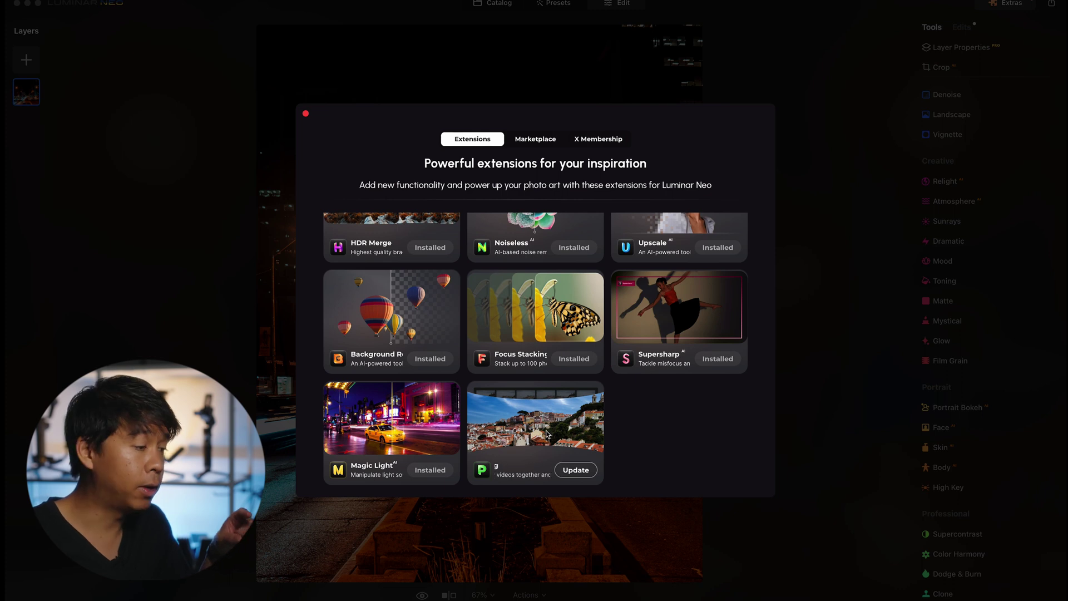
{"action": "scroll", "coordinate": [547, 434], "scroll_direction": "up", "scroll_amount": 2}
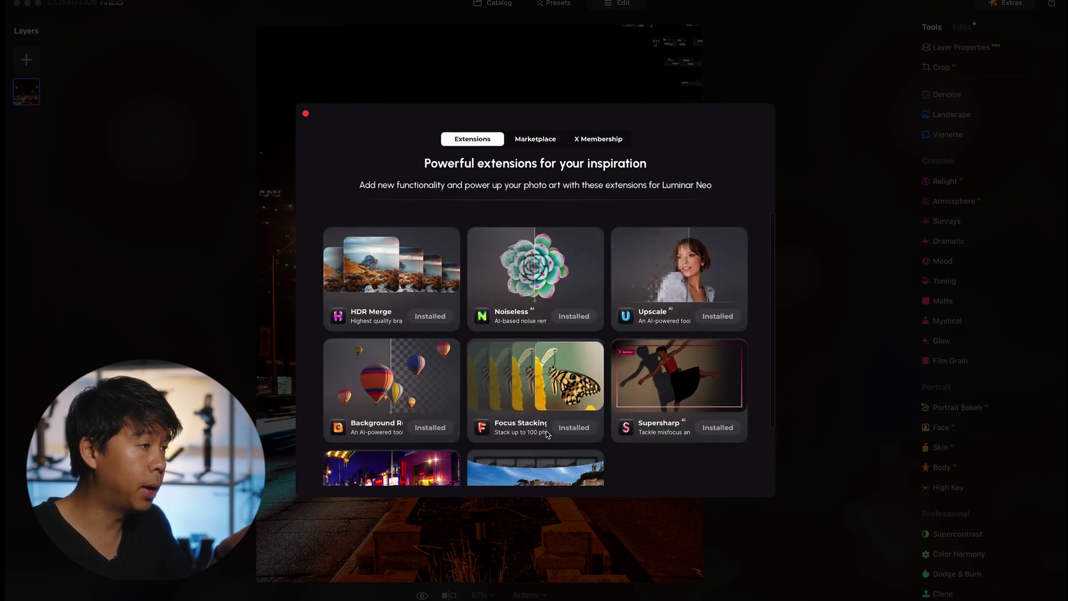
{"action": "left_click", "coordinate": [306, 113]}
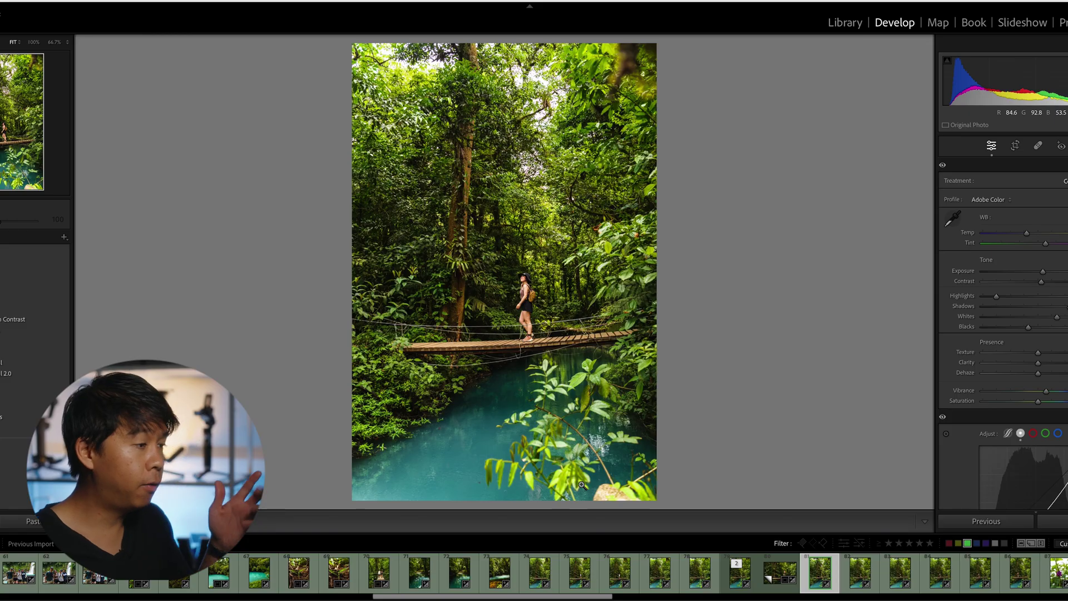
Send the unedited virtual copy of the jungle bridge photo to Luminar Neo as a ZIP-compressed TIFF copy with Lightroom adjustments
{"action": "left_click", "coordinate": [557, 581]}
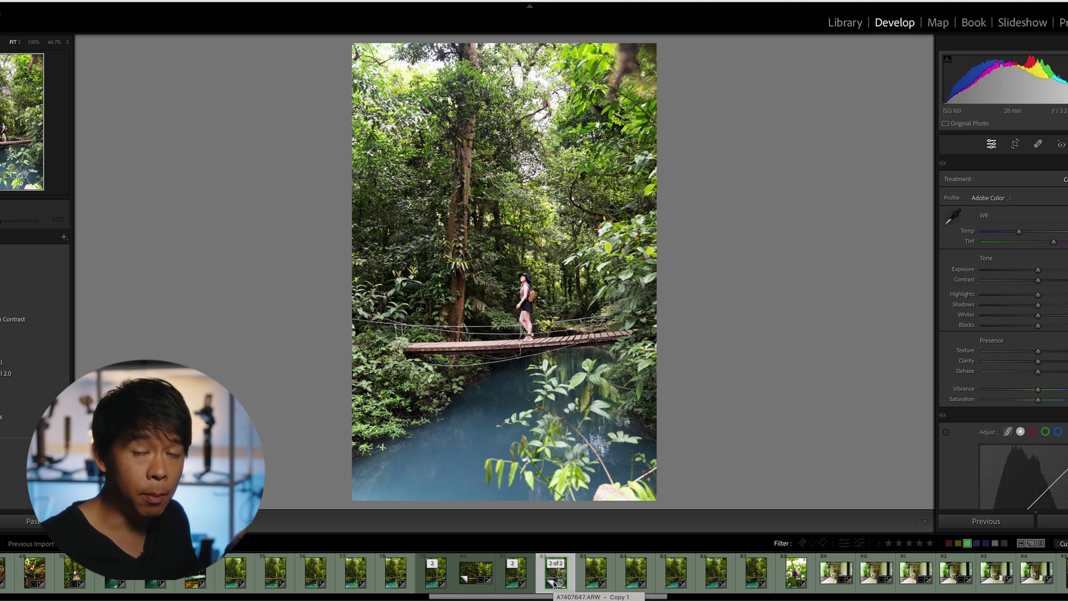
{"action": "right_click", "coordinate": [555, 583]}
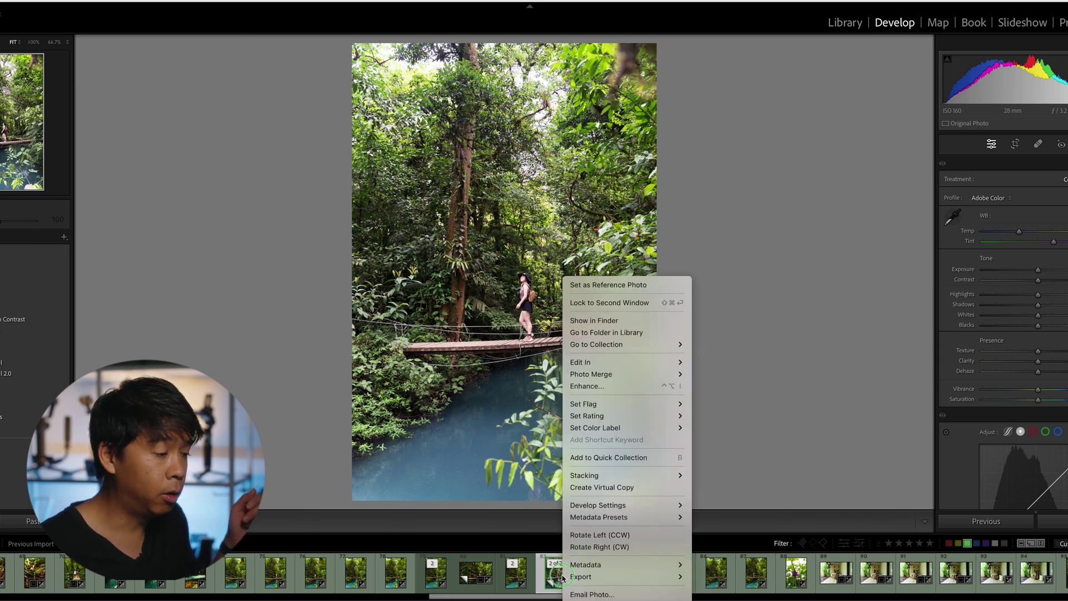
{"action": "mouse_move", "coordinate": [609, 365]}
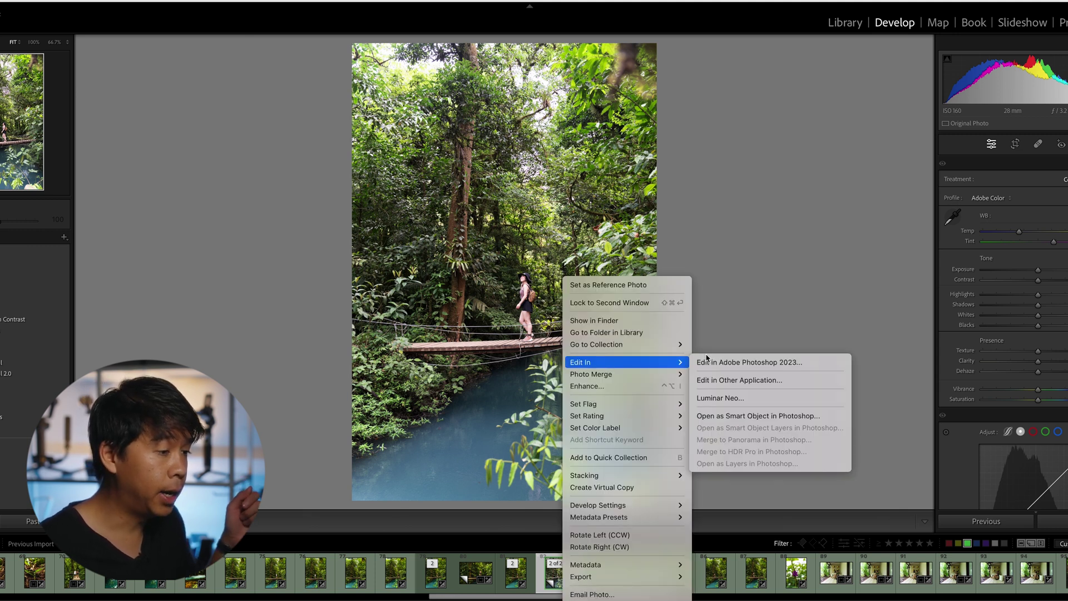
{"action": "left_click", "coordinate": [734, 400]}
{"action": "left_click", "coordinate": [497, 272]}
{"action": "left_click", "coordinate": [494, 286]}
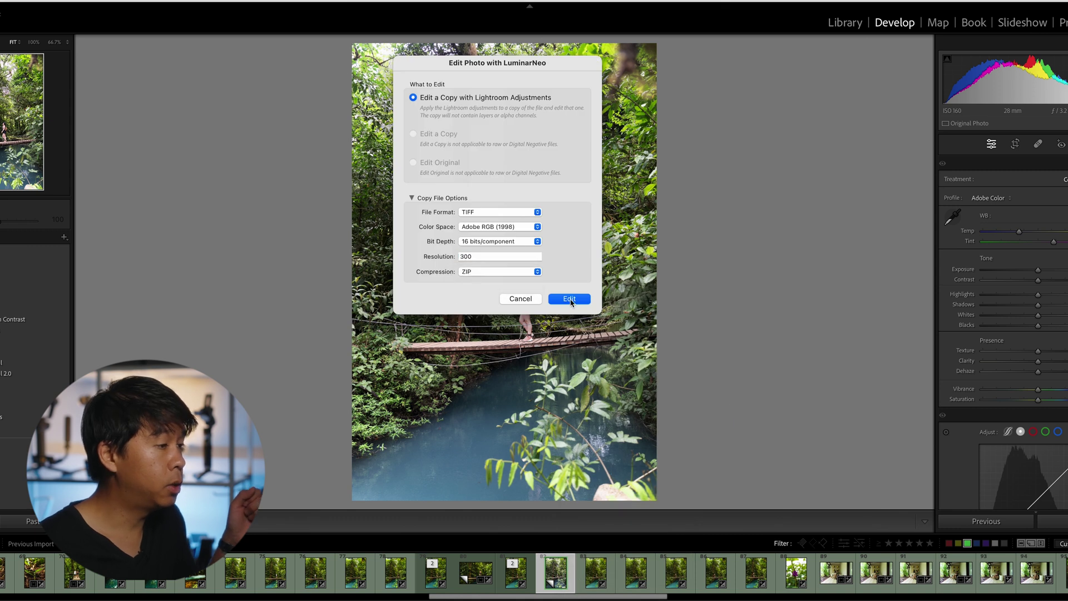
{"action": "left_click", "coordinate": [581, 303]}
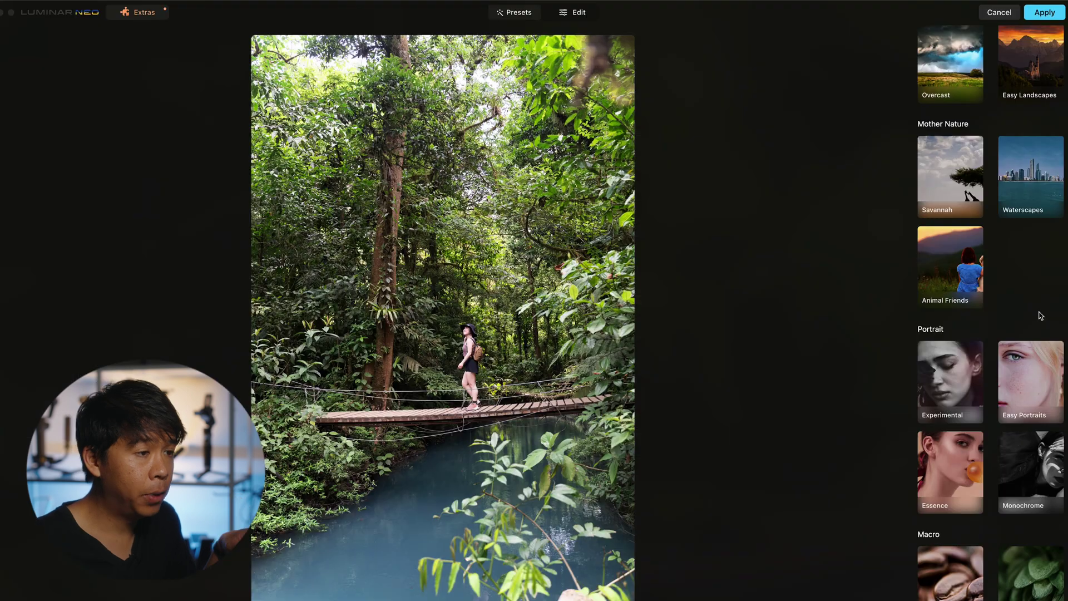
Apply the Distinctive Drops preset from the Nature collection at strength 82 and commit the edit back to Lightroom
{"action": "scroll", "coordinate": [1040, 315], "scroll_direction": "down", "scroll_amount": 4}
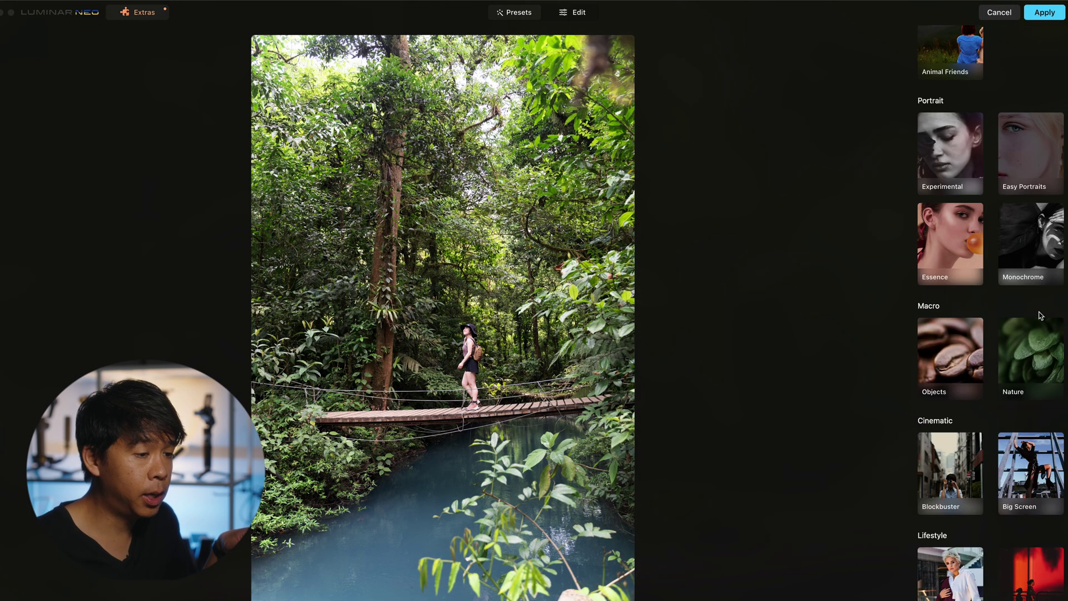
{"action": "left_click", "coordinate": [1034, 339]}
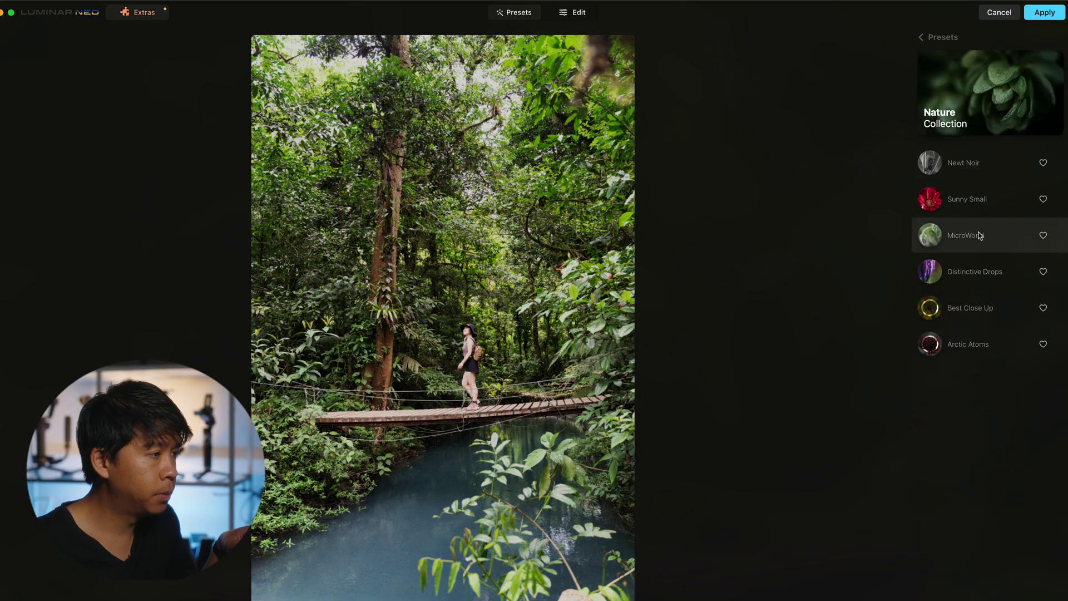
{"action": "left_click", "coordinate": [999, 286]}
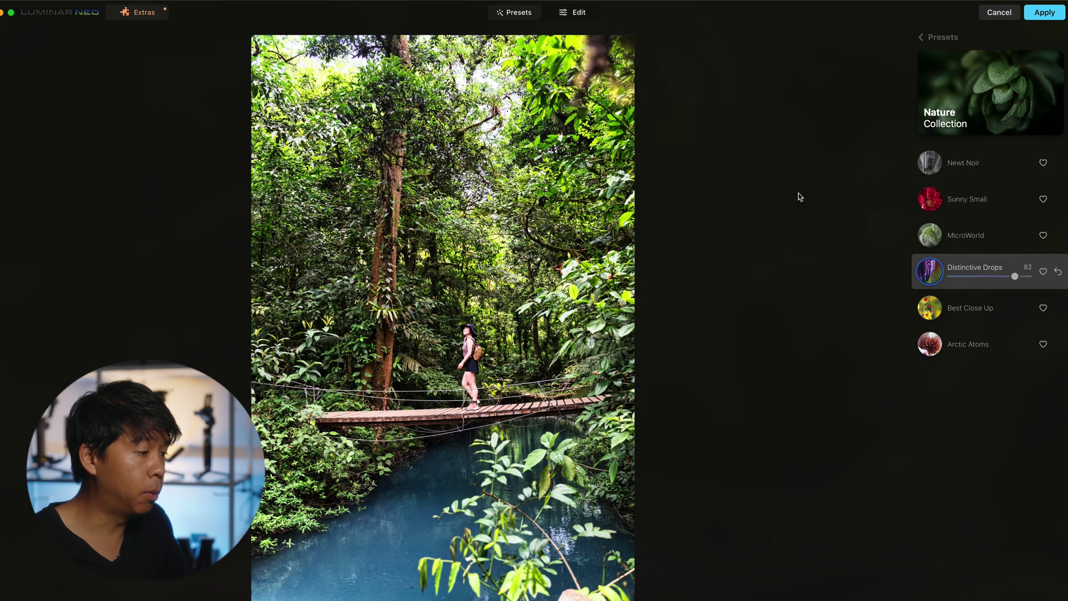
{"action": "left_click", "coordinate": [1040, 14]}
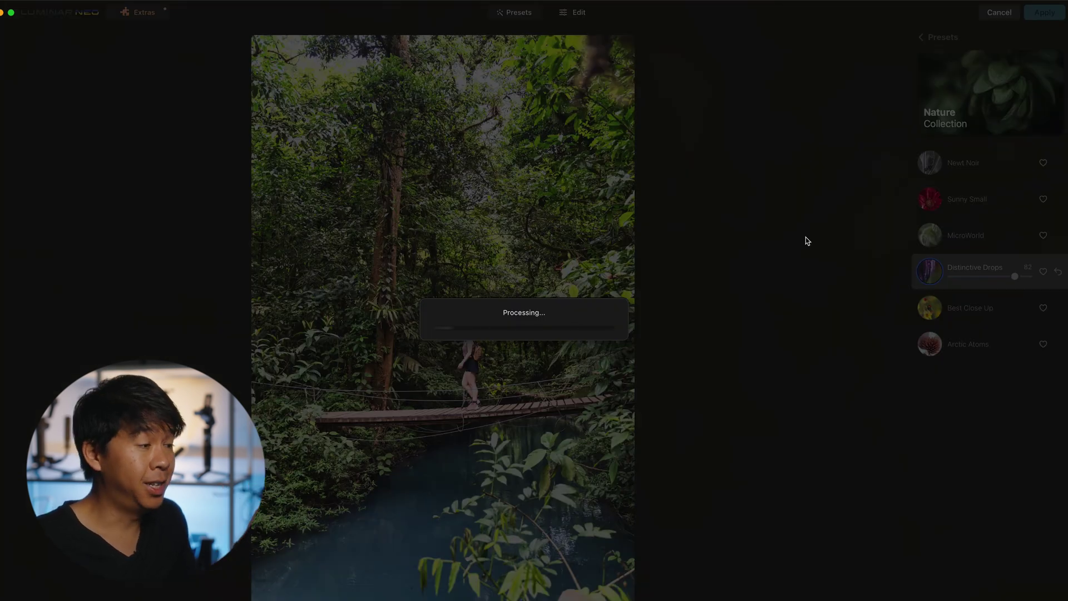